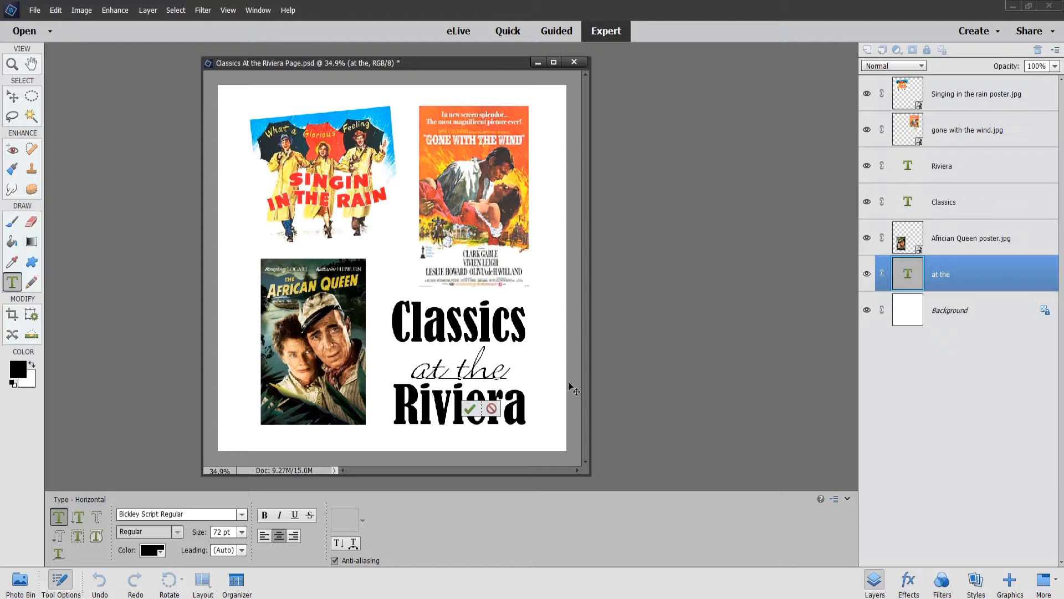
Cancel the open text edit and minimize the finished Classics At the Riviera page.
left_click(491, 410)
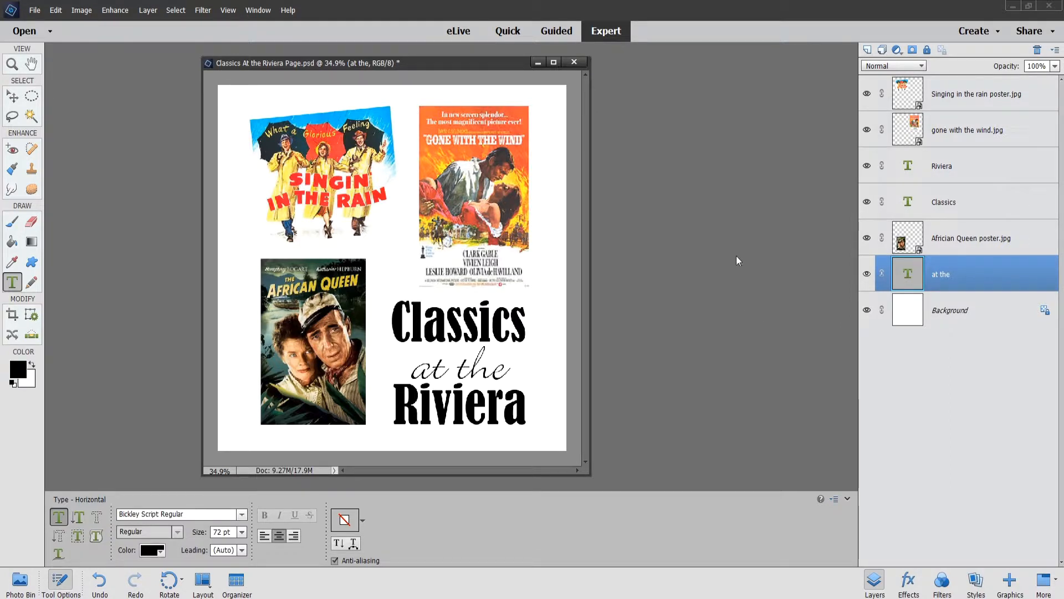
left_click(538, 65)
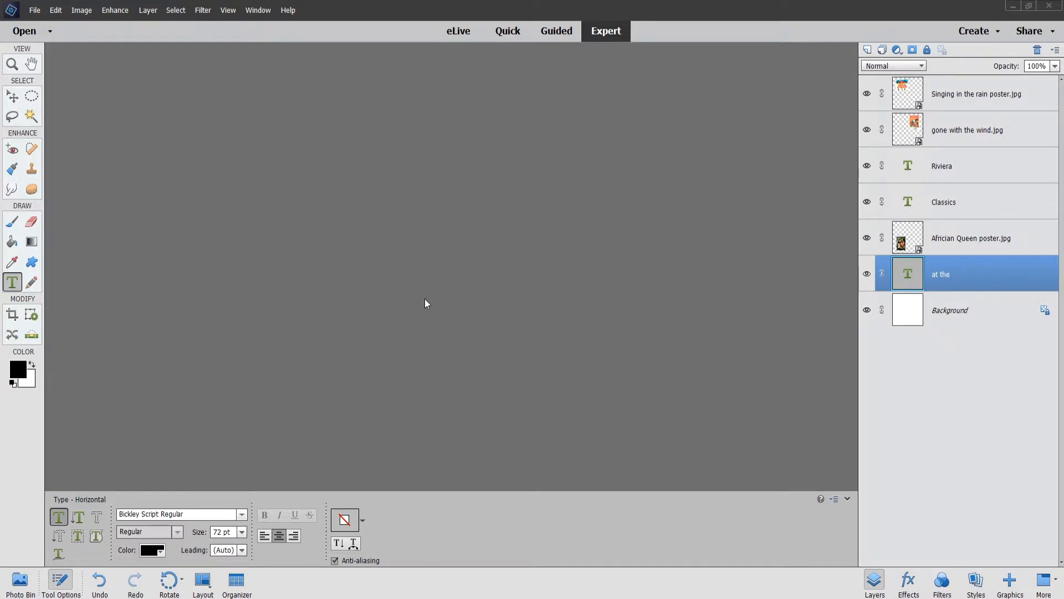
Create a new blank file 6 inches wide and 6 inches high with a resolution of 300 pixels/inch and a white background.
left_click(34, 10)
mouse_move(45, 25)
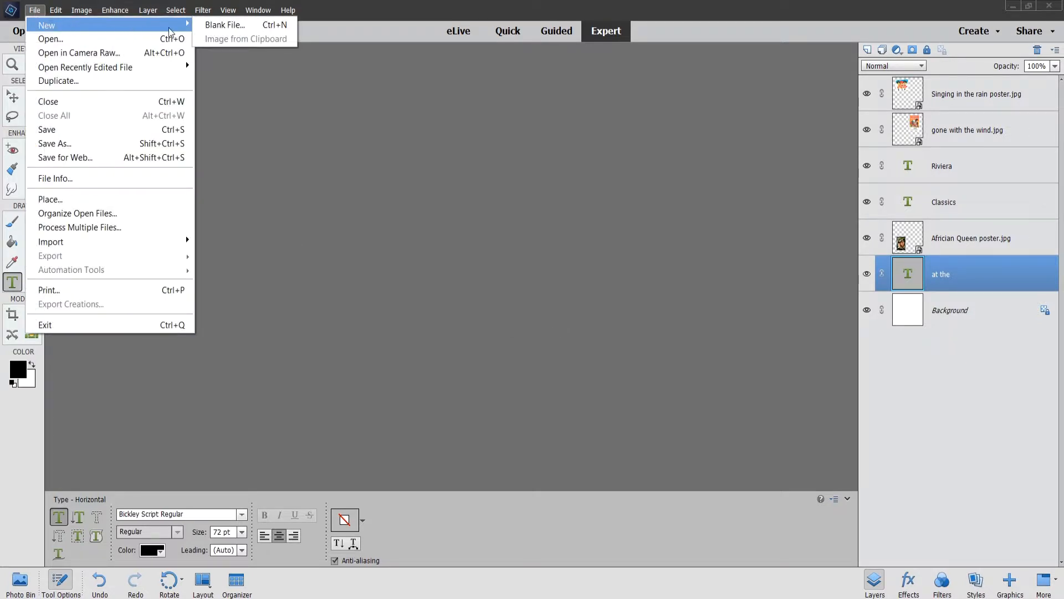
left_click(225, 25)
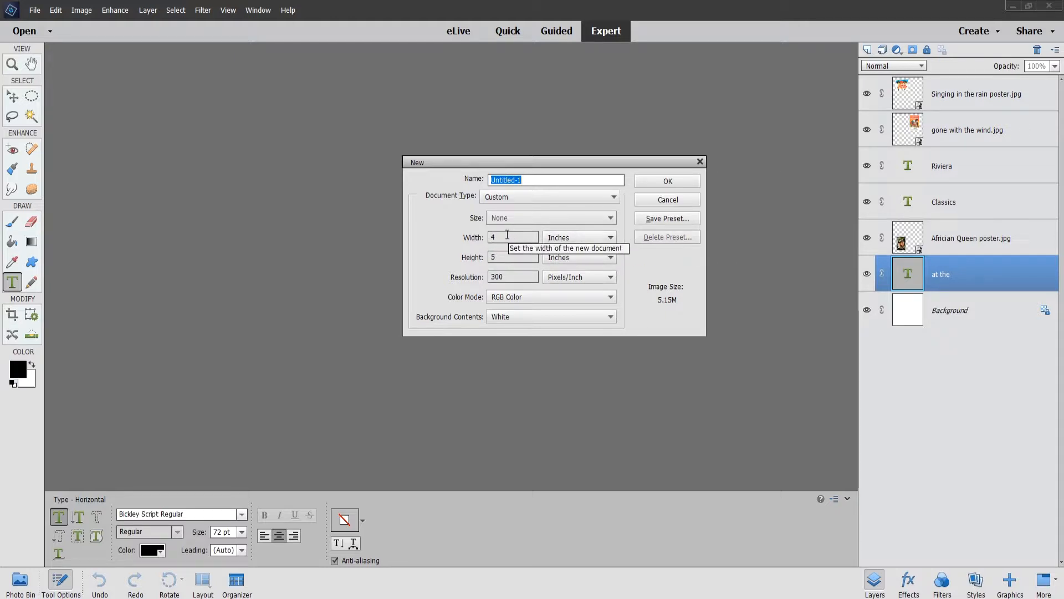
left_click(573, 239)
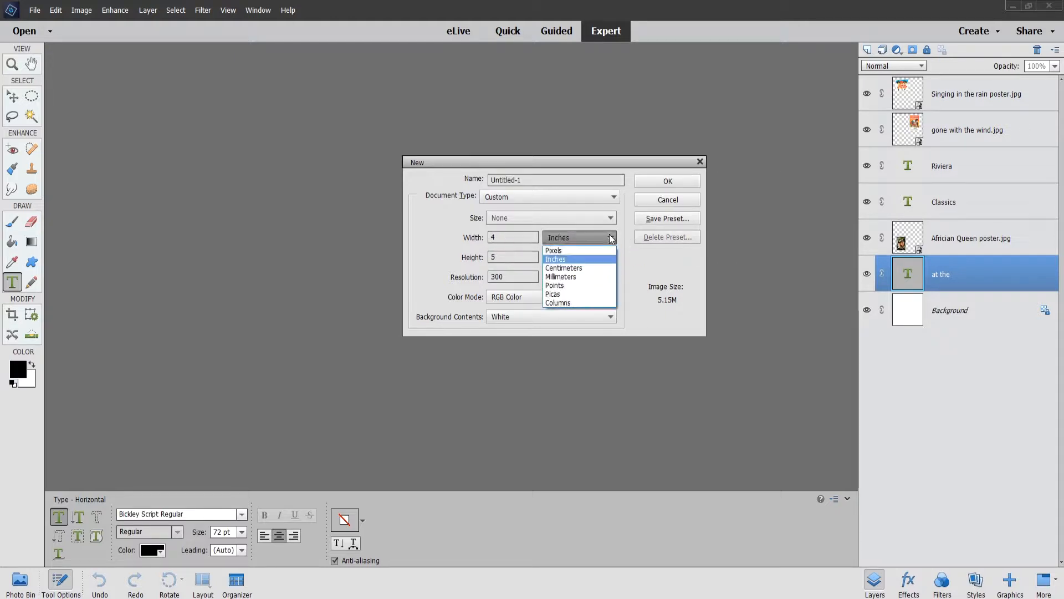
left_click(572, 239)
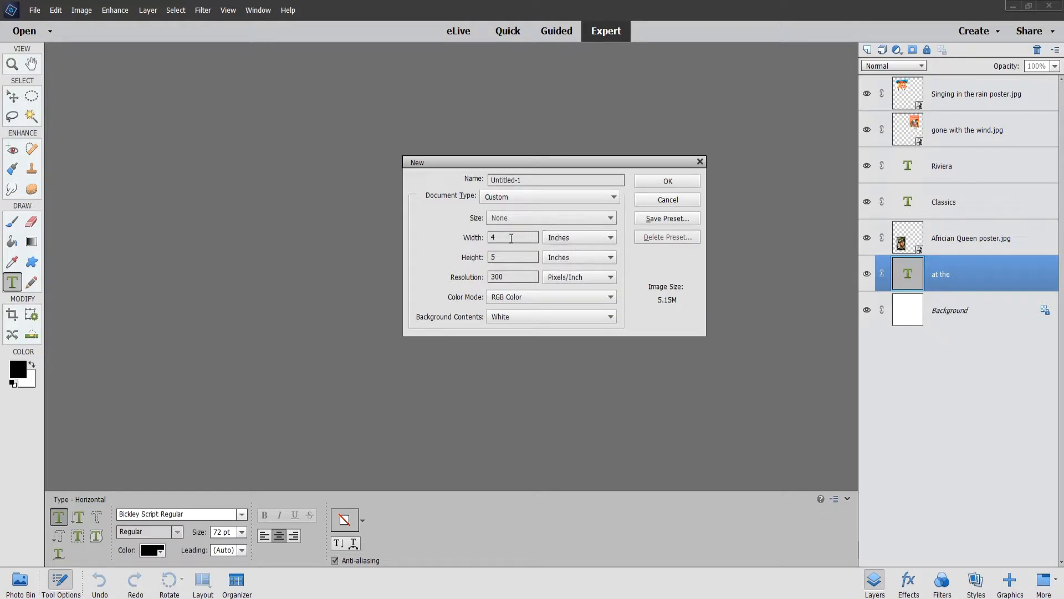
left_click_drag(500, 237, 487, 235)
type("6")
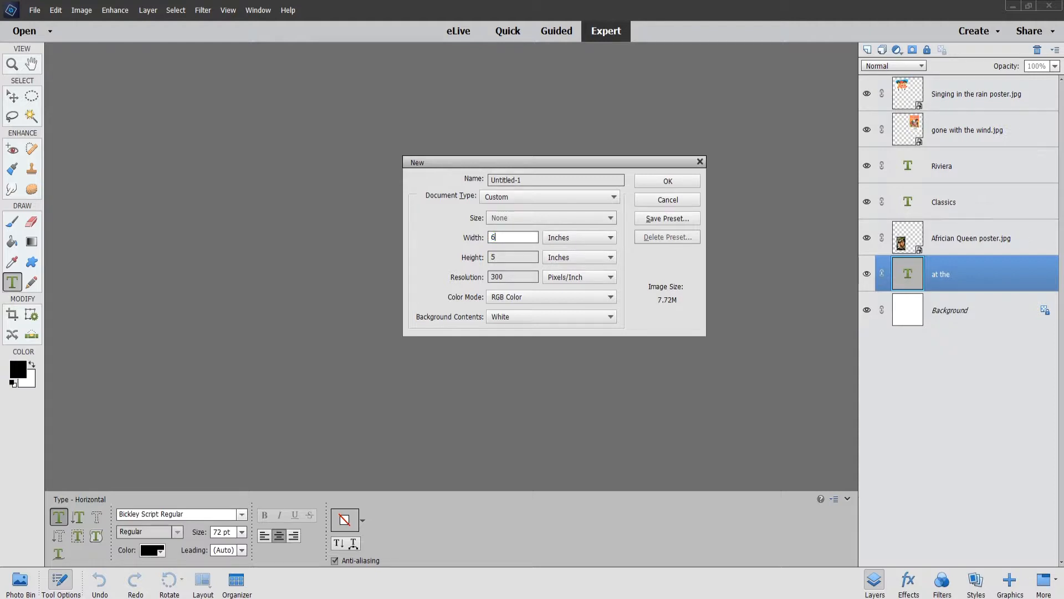
left_click(501, 257)
type("6")
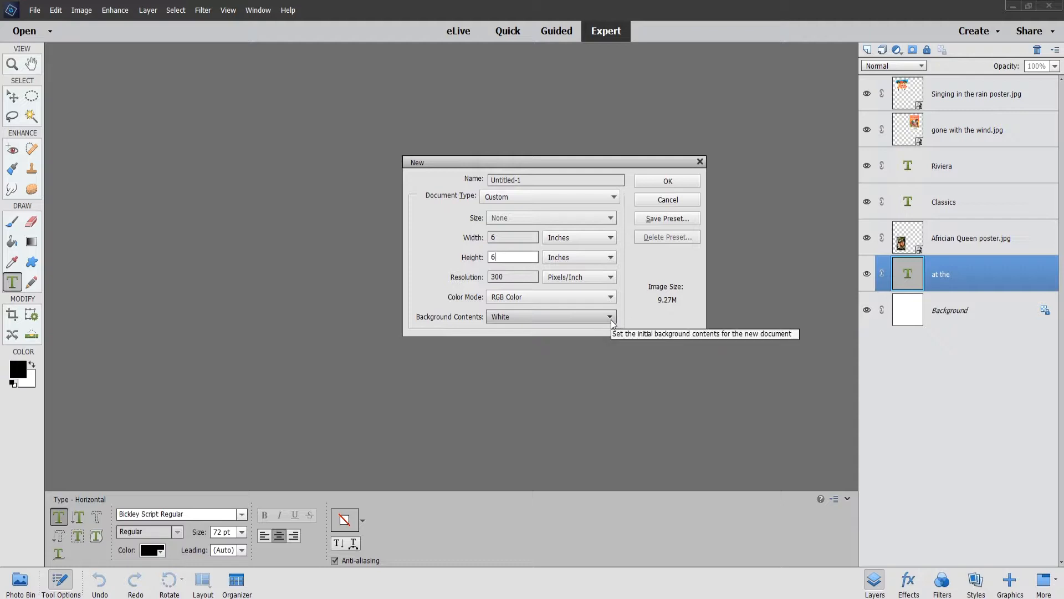
left_click(674, 180)
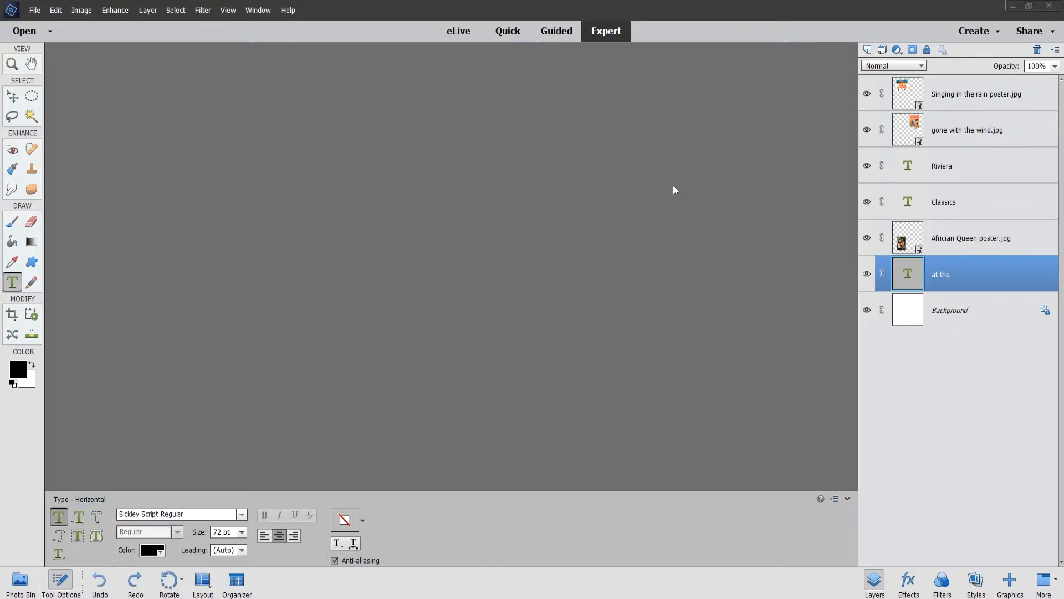
left_click_drag(222, 56, 400, 95)
left_click_drag(275, 51, 287, 64)
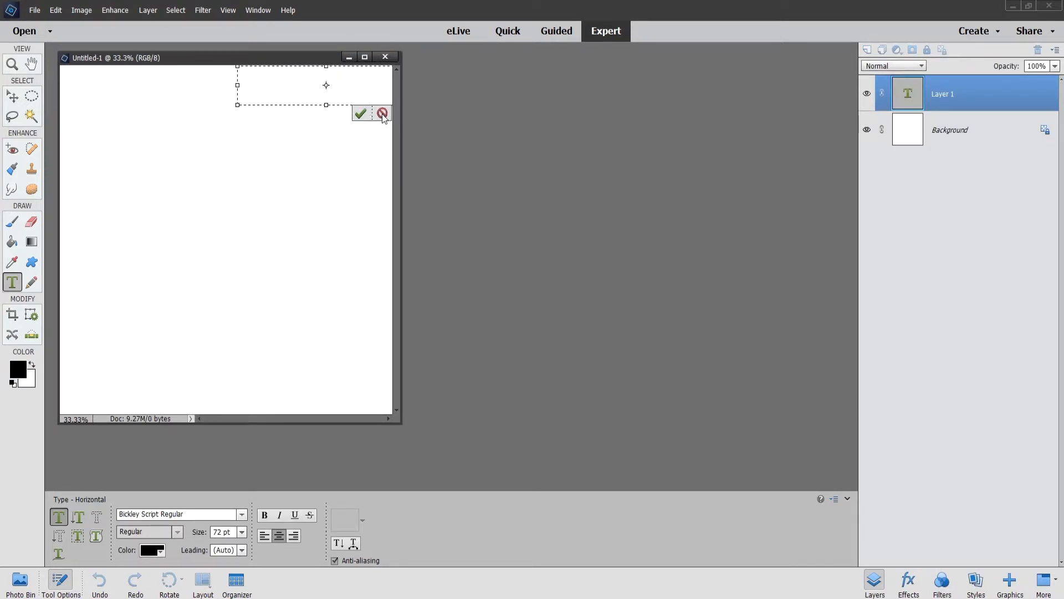
left_click(383, 113)
Move the blank document's window toward the middle of the workspace and enlarge it to leave grey space around the page.
left_click_drag(227, 61, 454, 91)
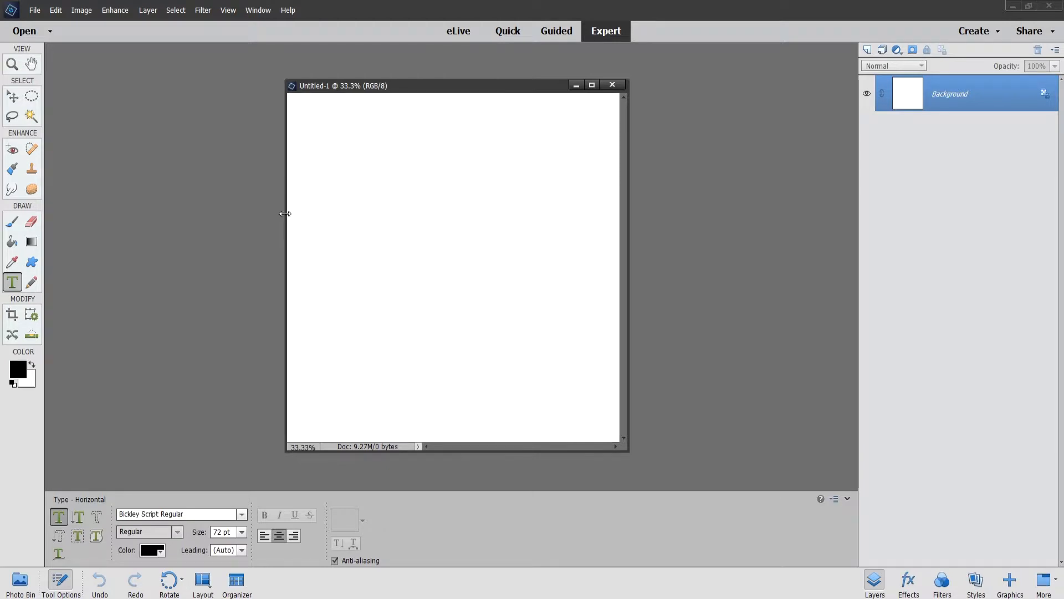
left_click_drag(287, 206, 102, 203)
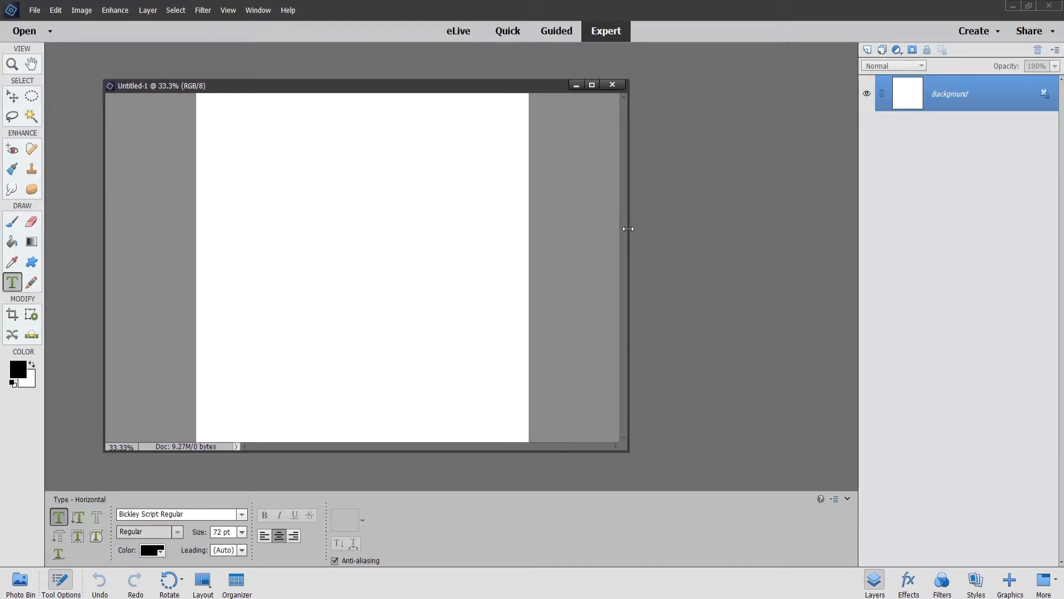
left_click_drag(628, 229, 782, 235)
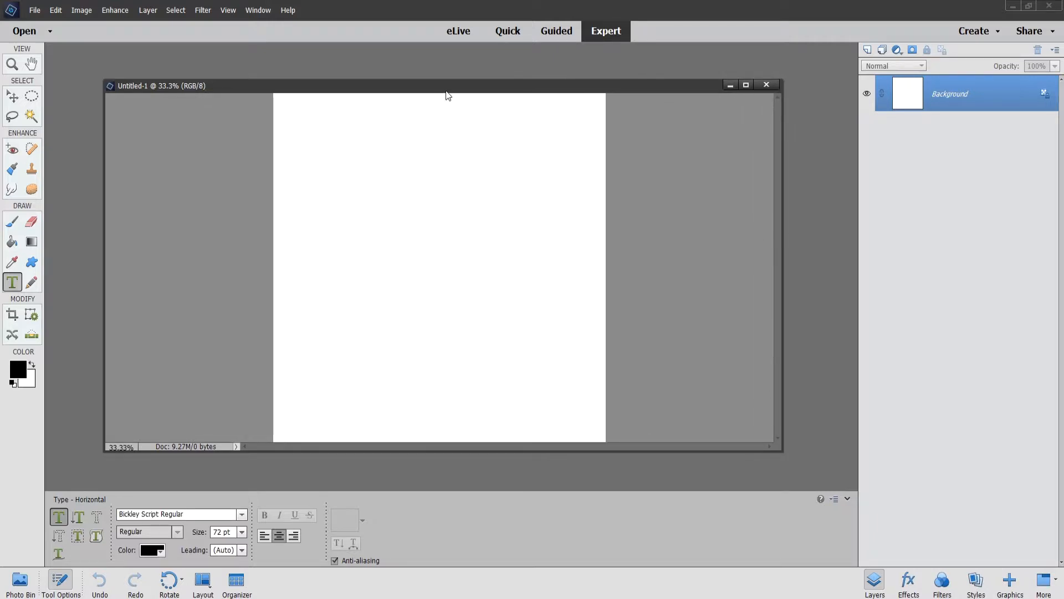
left_click_drag(447, 82, 447, 57)
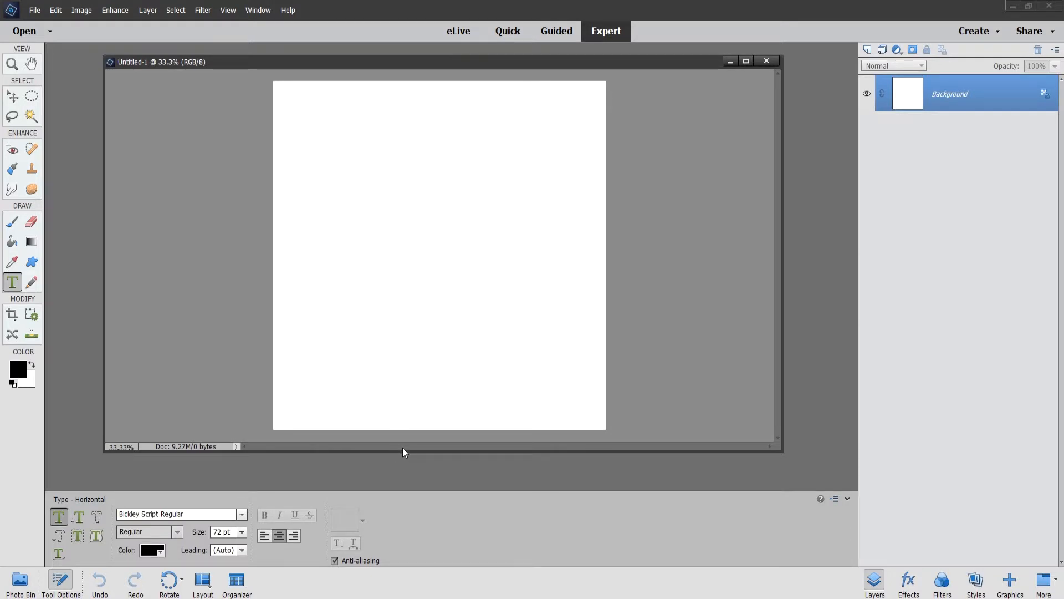
left_click_drag(417, 452, 417, 474)
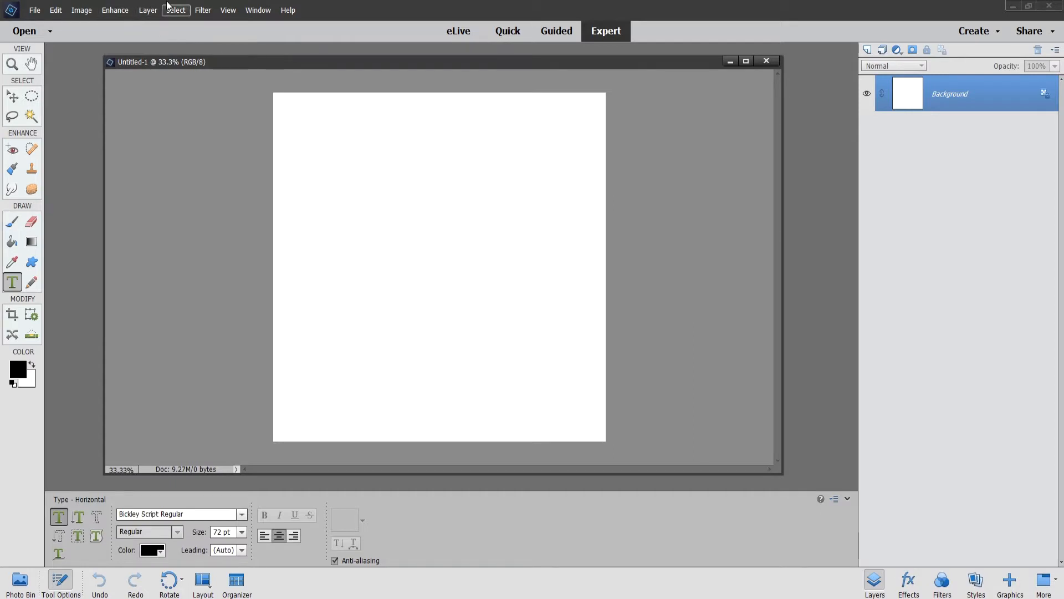
Zoom the blank page out to 25% and back in to 33.3%.
left_click(228, 10)
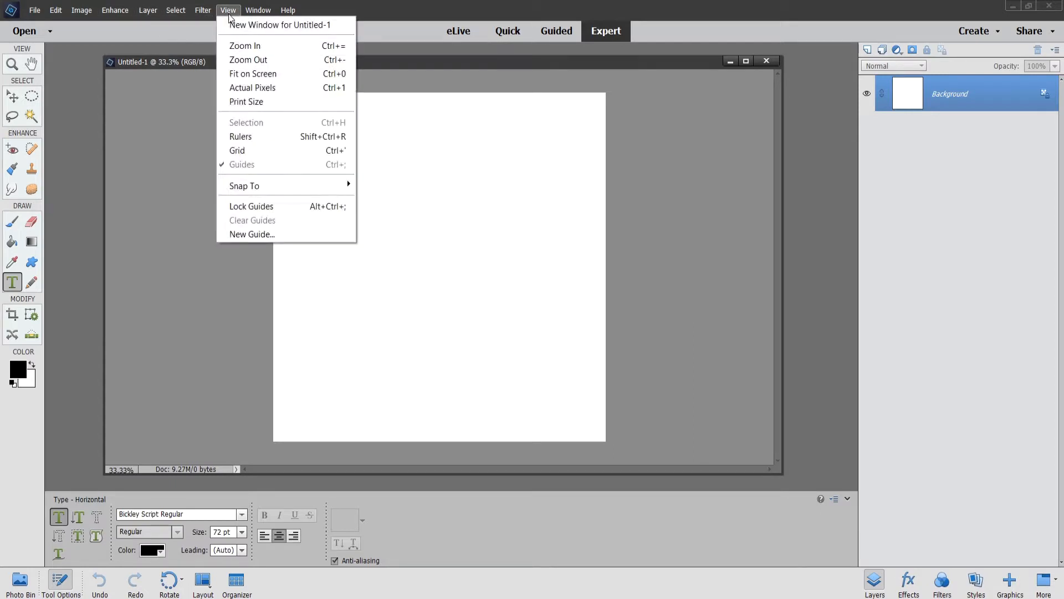
left_click(239, 59)
left_click(231, 11)
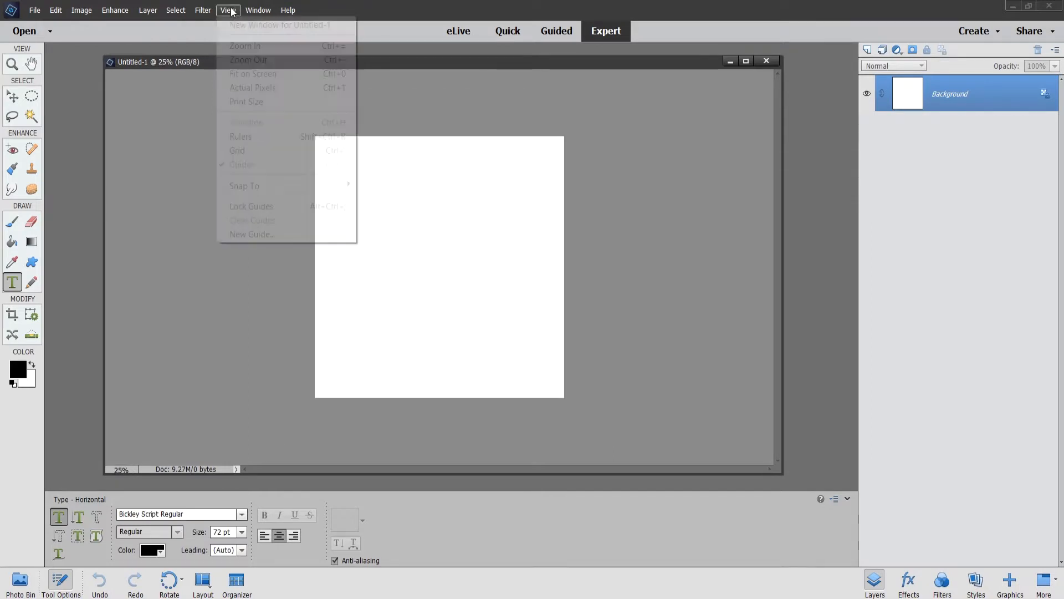
left_click(254, 46)
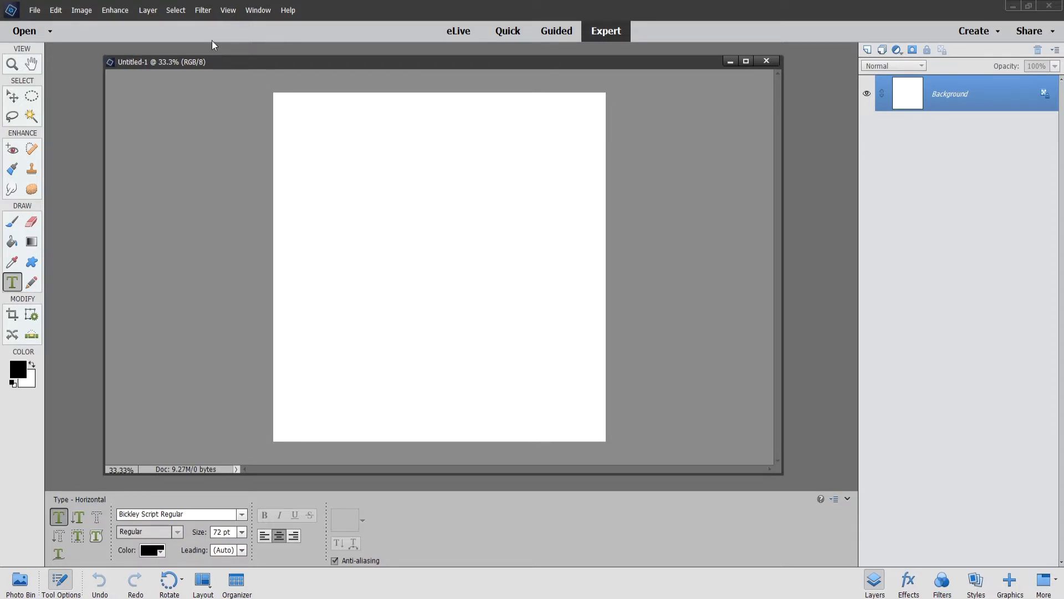
Show the rulers around the blank page and set the zoom to 30.3% so the whole page fits in its window.
left_click(227, 10)
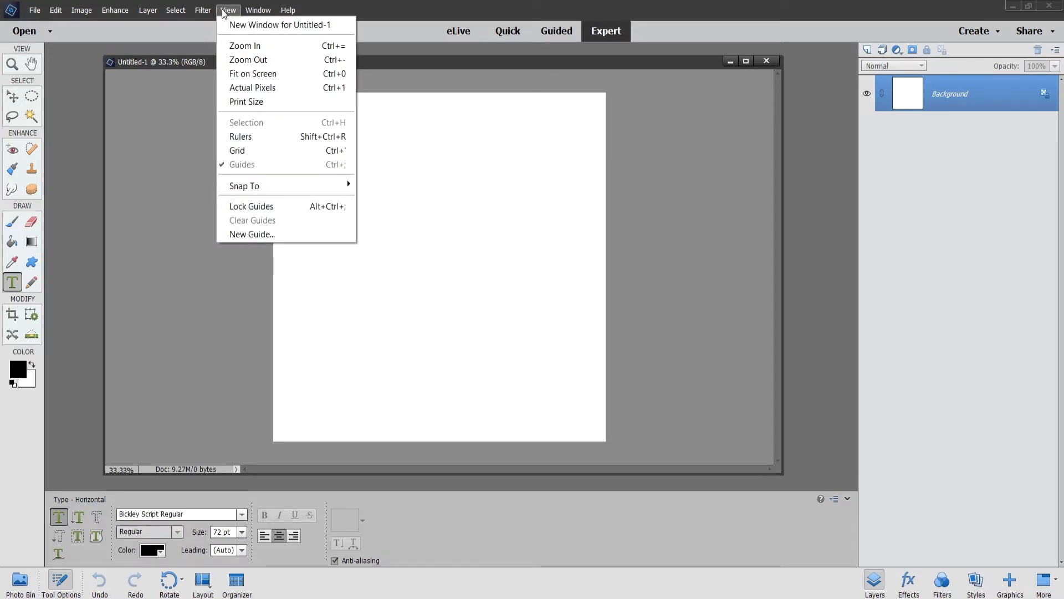
left_click(239, 138)
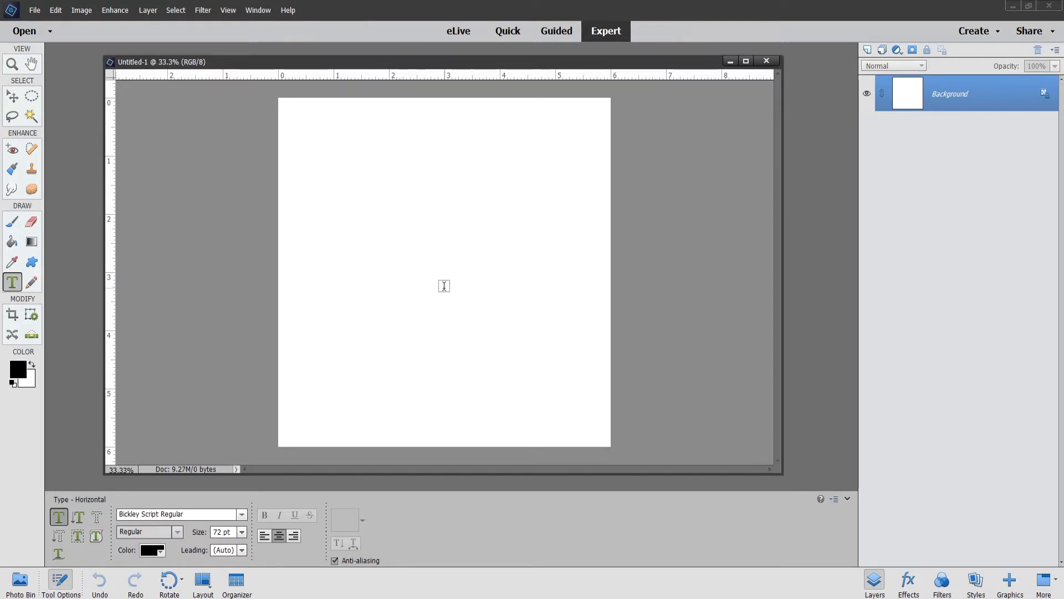
key("ctrl+0")
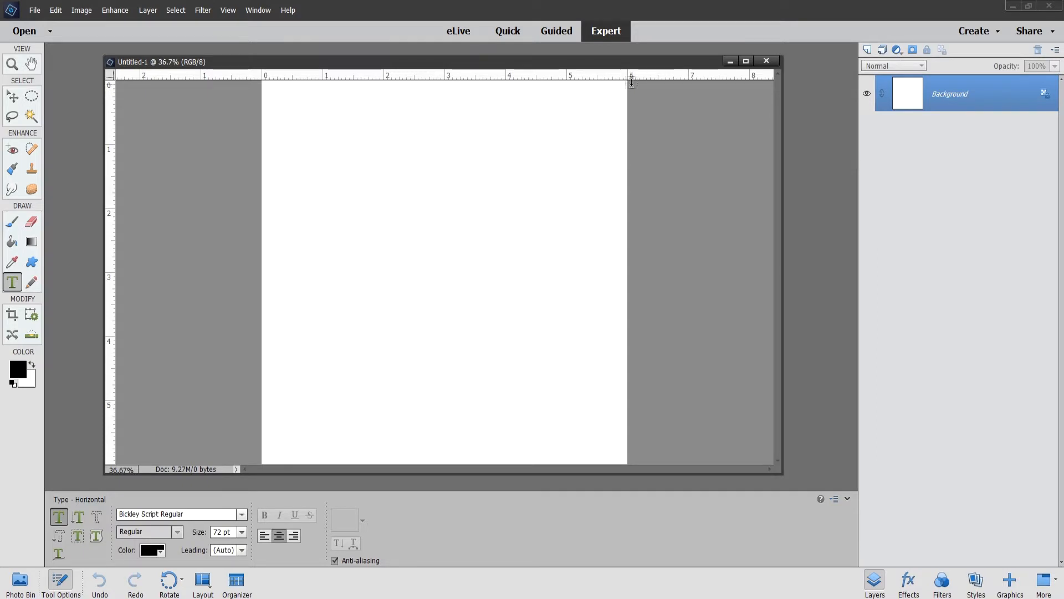
key("ctrl+minus")
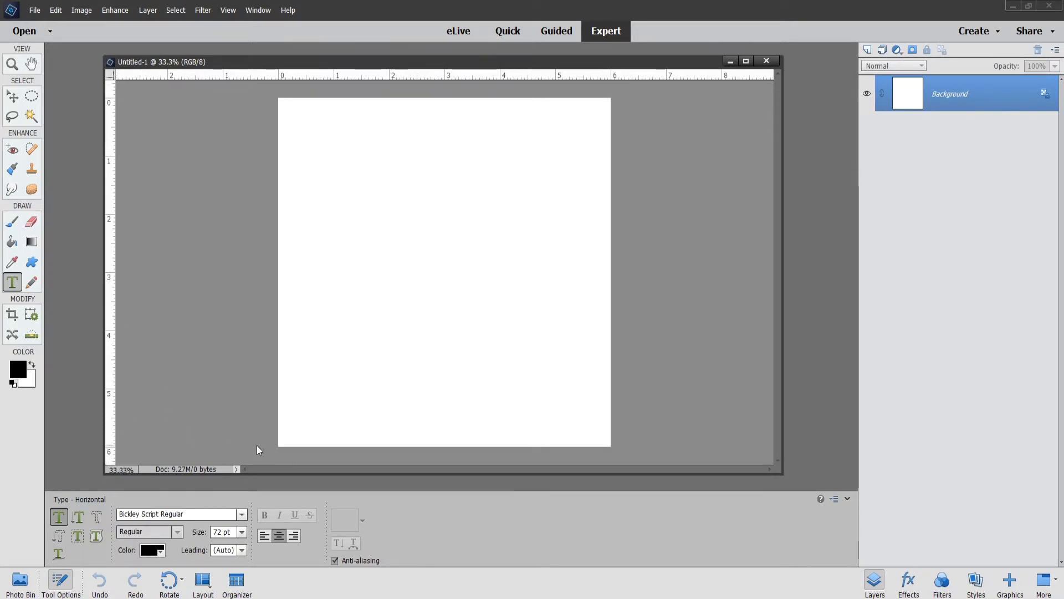
key("ctrl+minus")
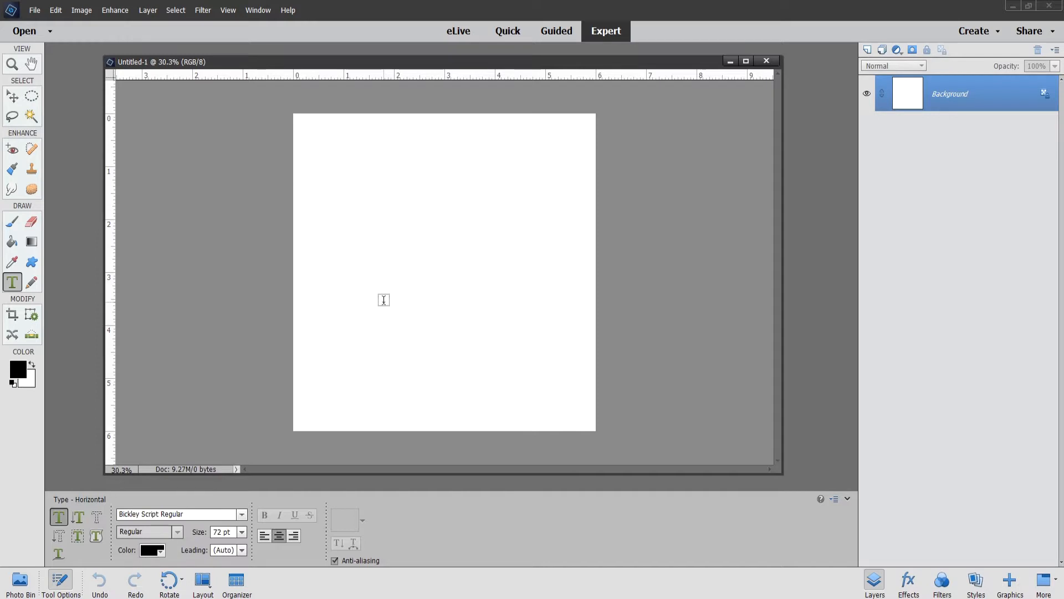
Open the Africian Queen, gone with the wind and Singing in the rain poster images together from the Photoshop Elements Video Pics folder in Pictures.
left_click(35, 11)
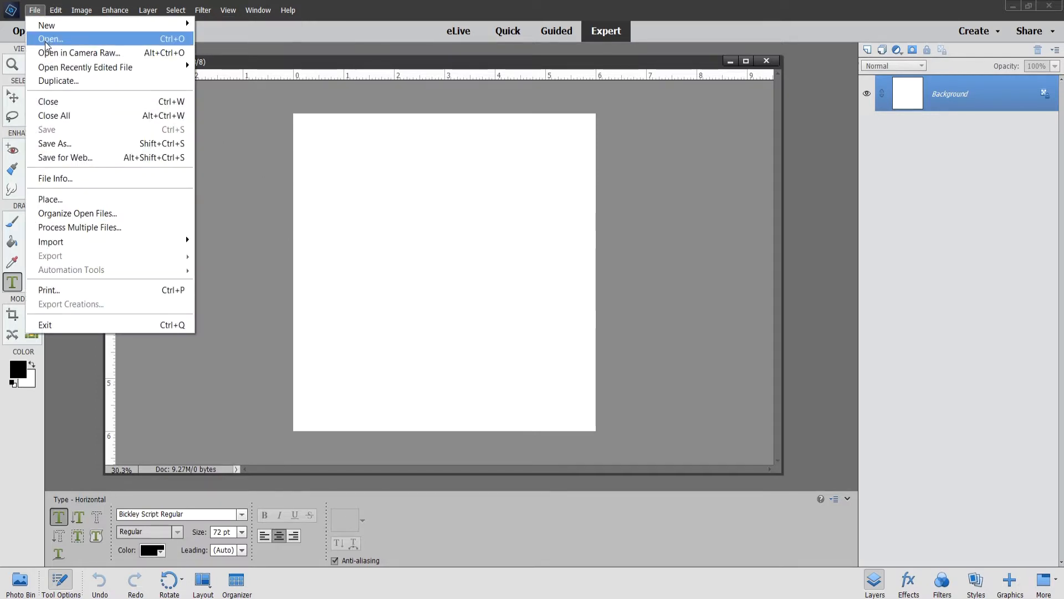
left_click(48, 39)
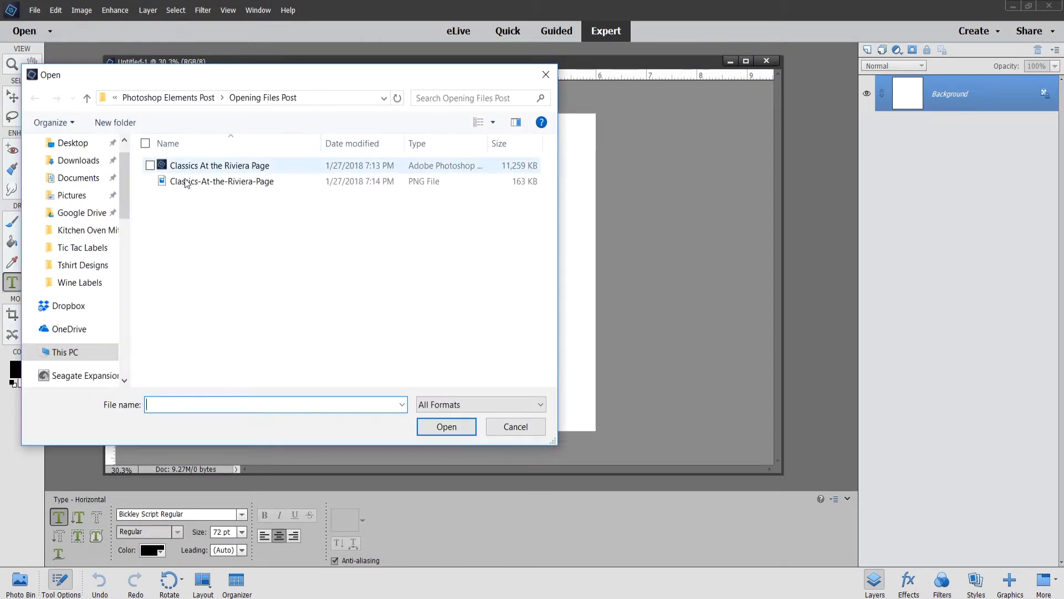
left_click(69, 197)
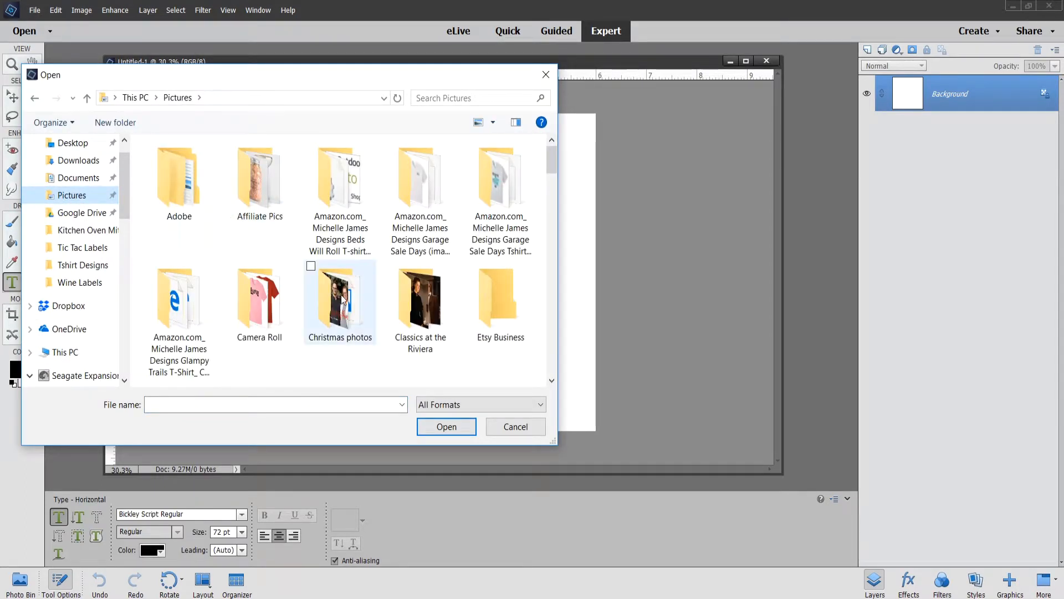
scroll(413, 311, "down", 2)
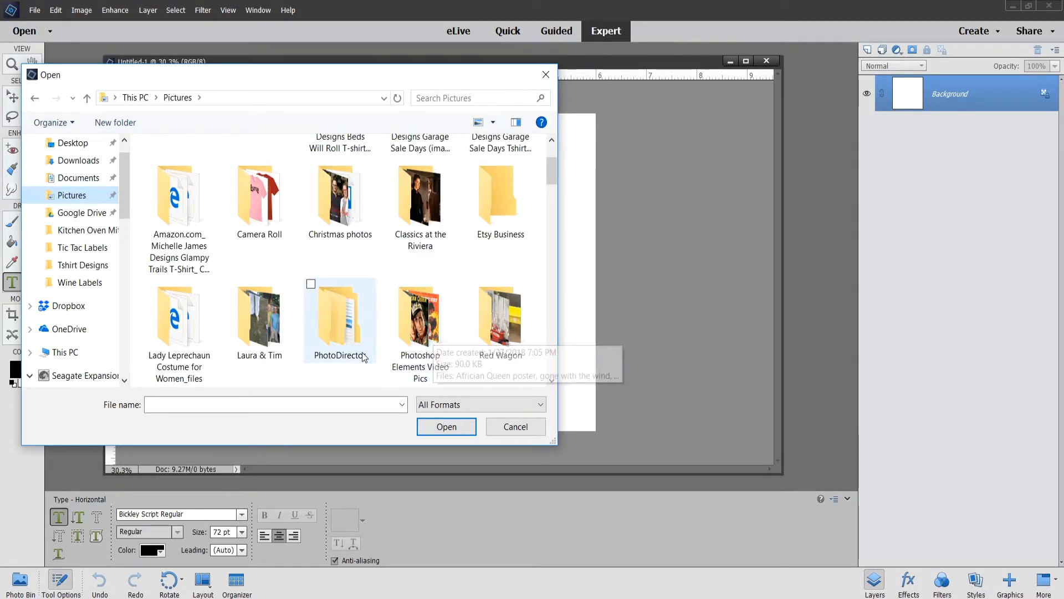
double_click(403, 317)
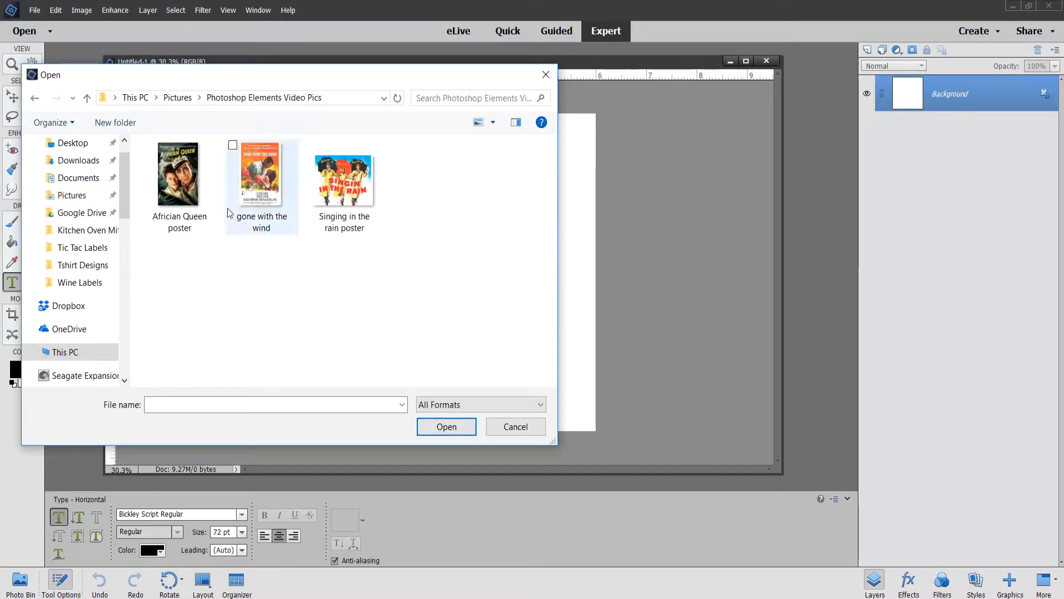
left_click(179, 169)
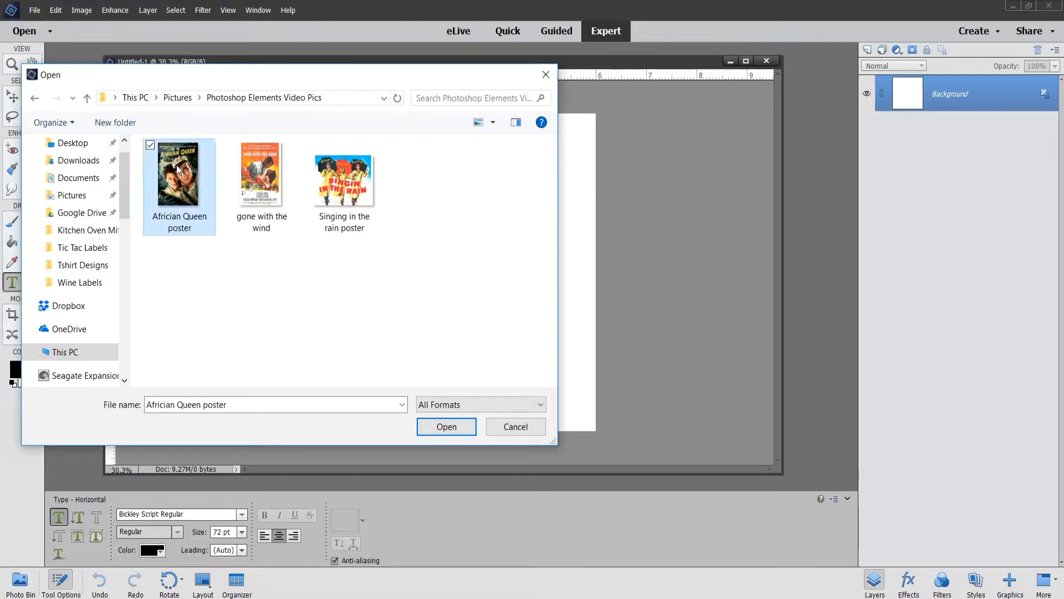
left_click(359, 193, "shift")
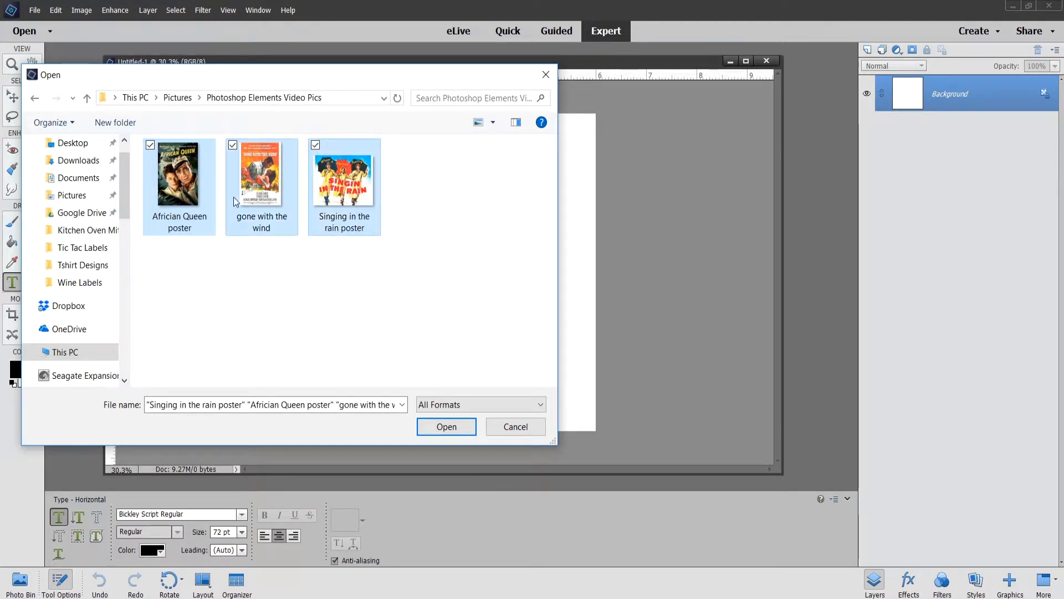
left_click(454, 433)
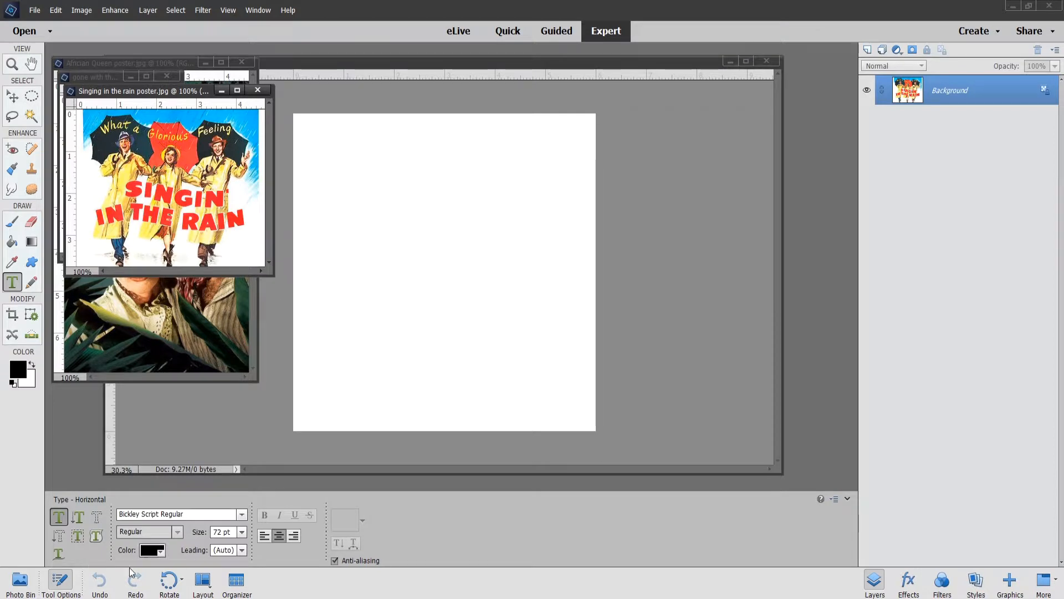
Minimize the three poster windows and show thumbnails of all open files.
left_click(224, 91)
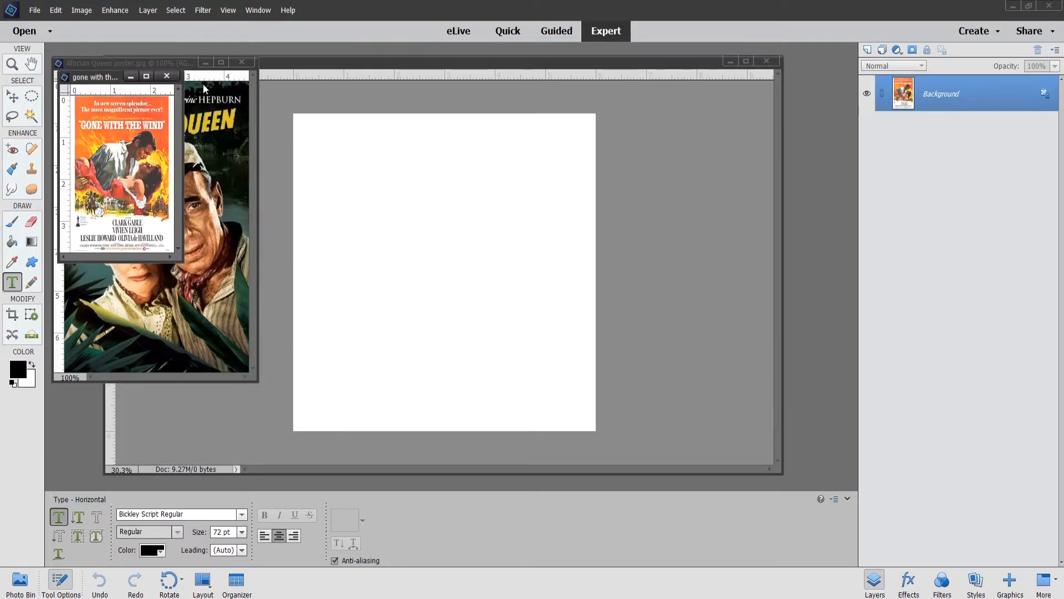
left_click(131, 78)
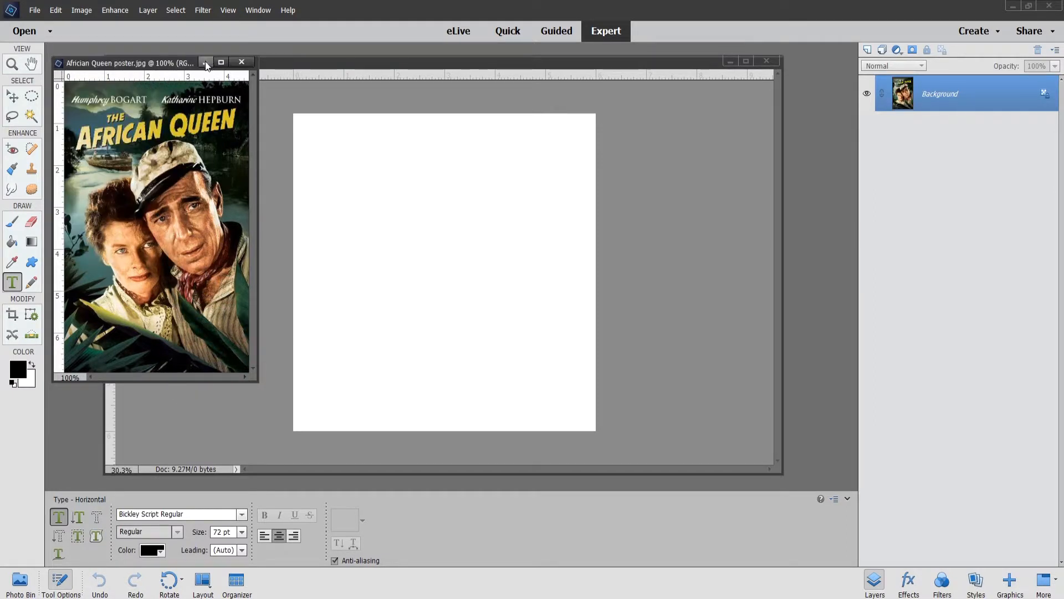
left_click(205, 62)
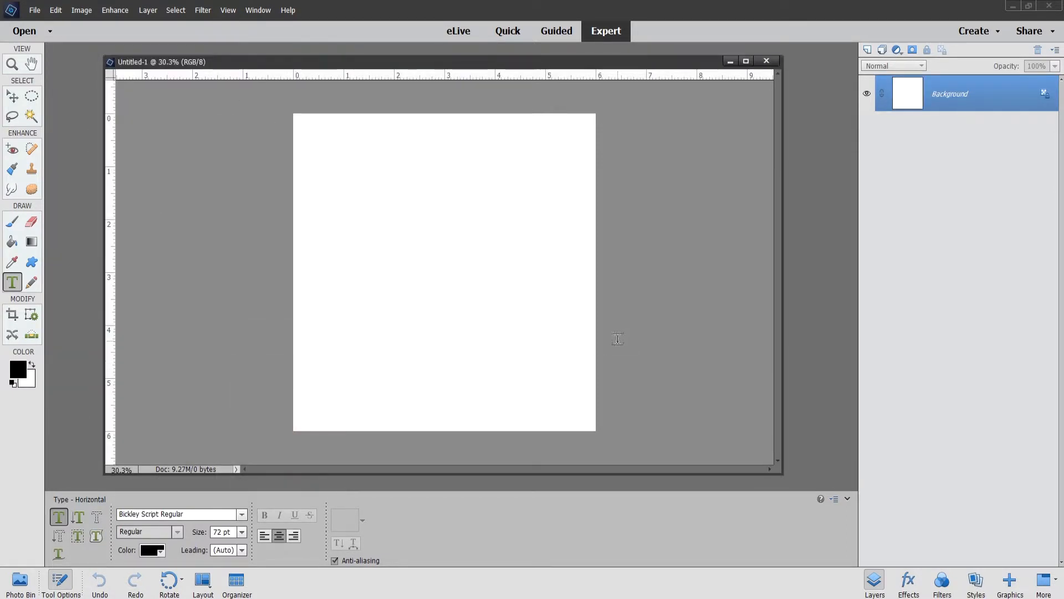
left_click(19, 582)
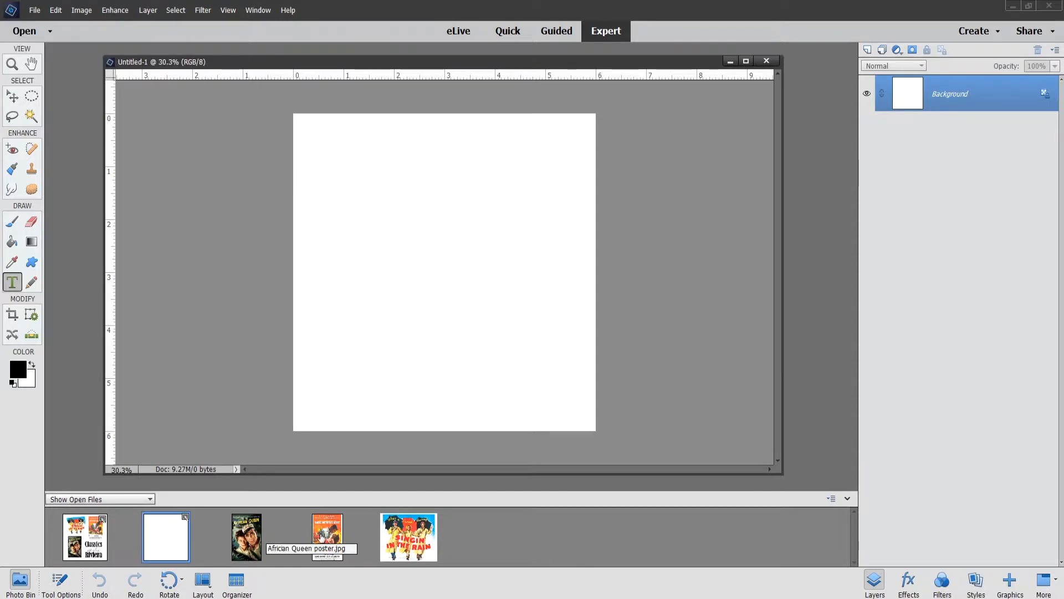
Open the Singing in the rain poster in its own window and copy it onto the blank page with the Move tool.
left_click_drag(388, 537, 463, 508)
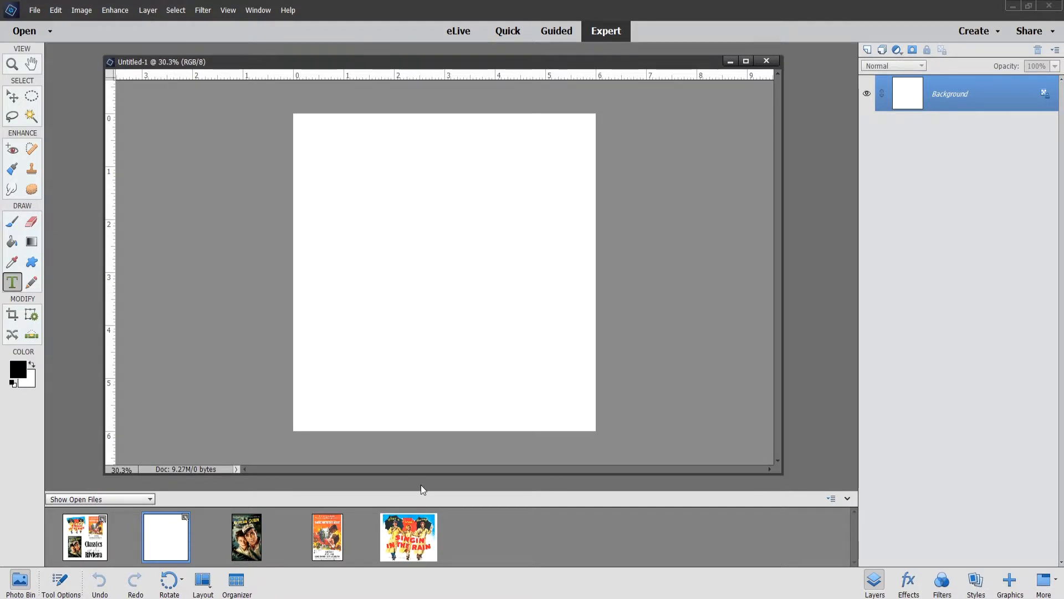
left_click(401, 532)
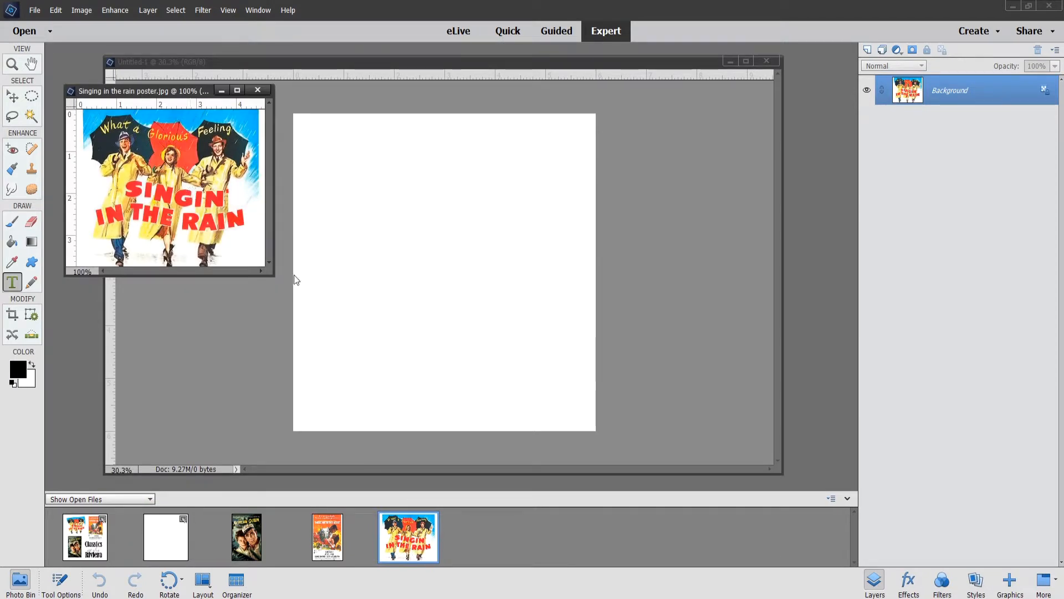
mouse_move(406, 523)
left_mouse_down()
mouse_move(413, 348)
mouse_move(411, 534)
left_mouse_up()
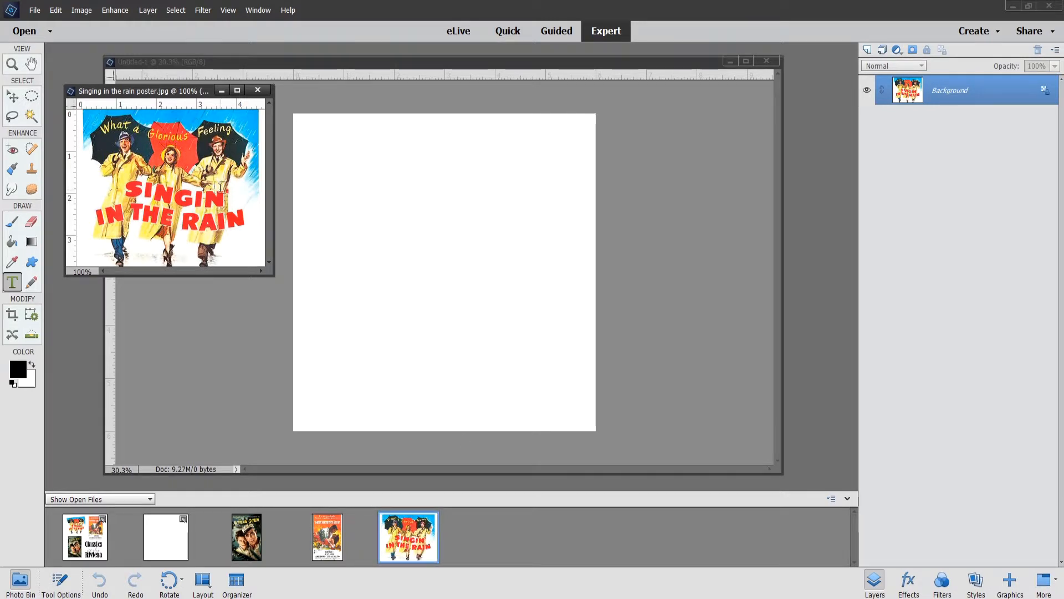
left_click(13, 99)
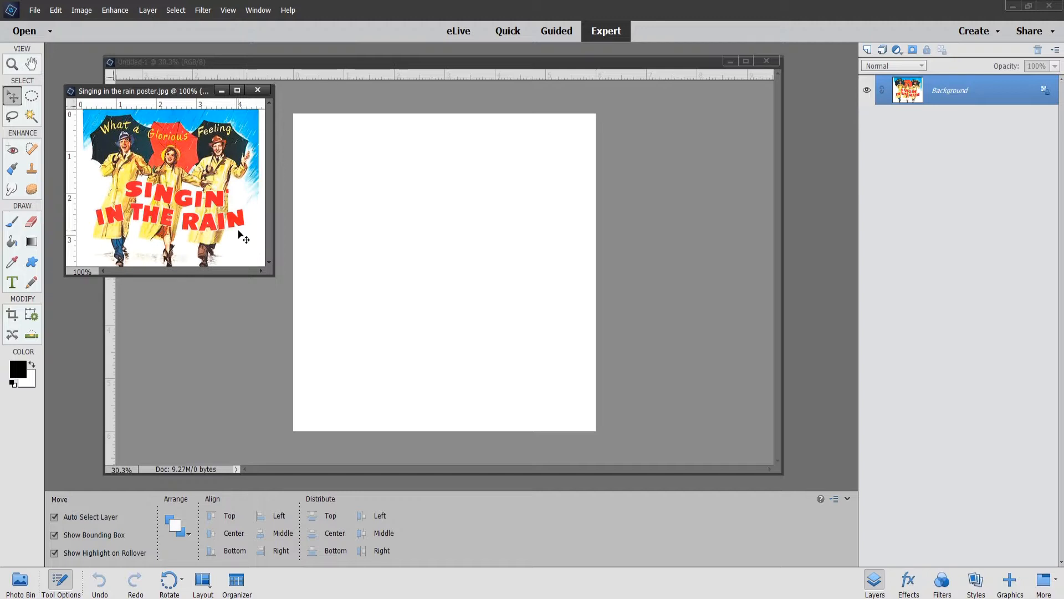
left_click_drag(239, 232, 397, 284)
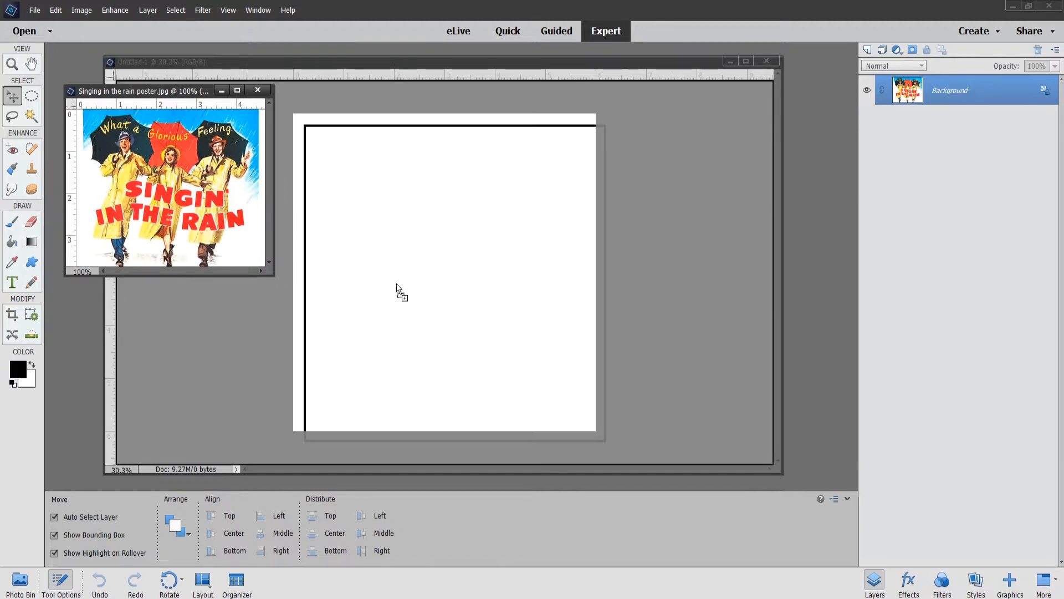
left_click_drag(397, 284, 397, 284)
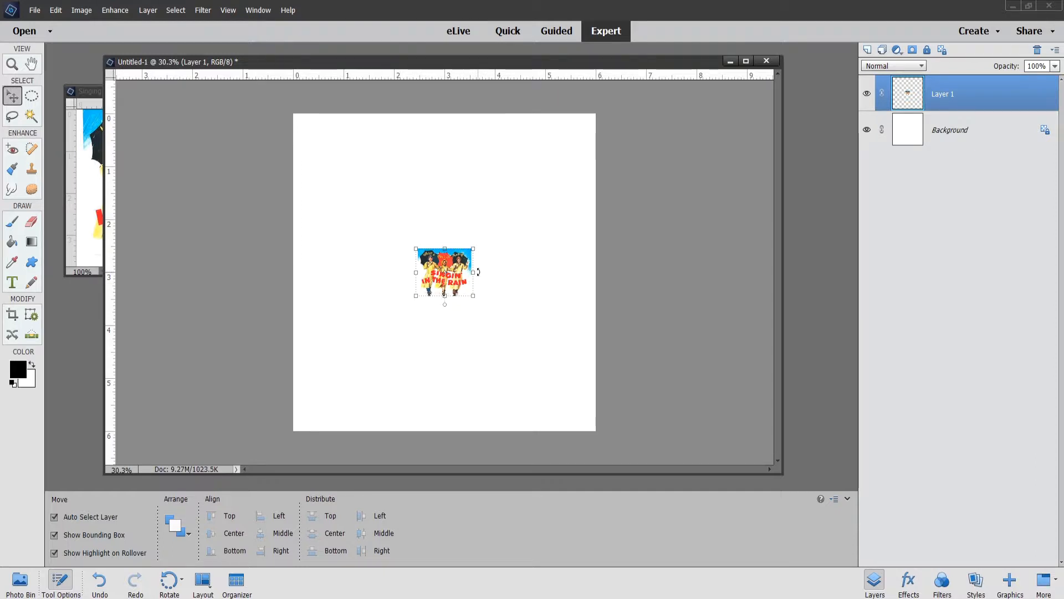
Rename the new poster layer as Singin in the rain.
right_click(964, 97)
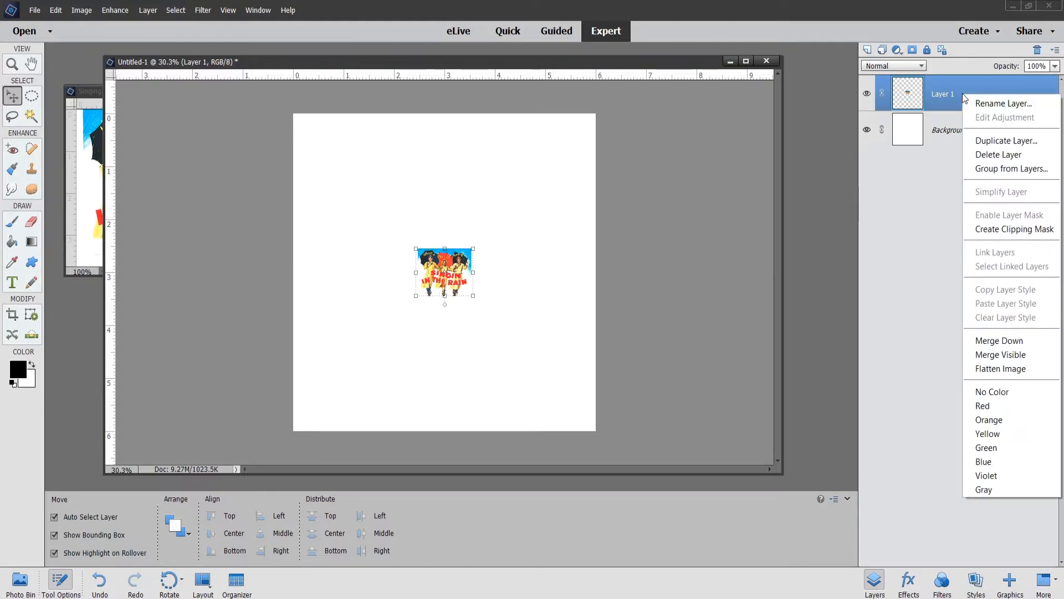
left_click(990, 103)
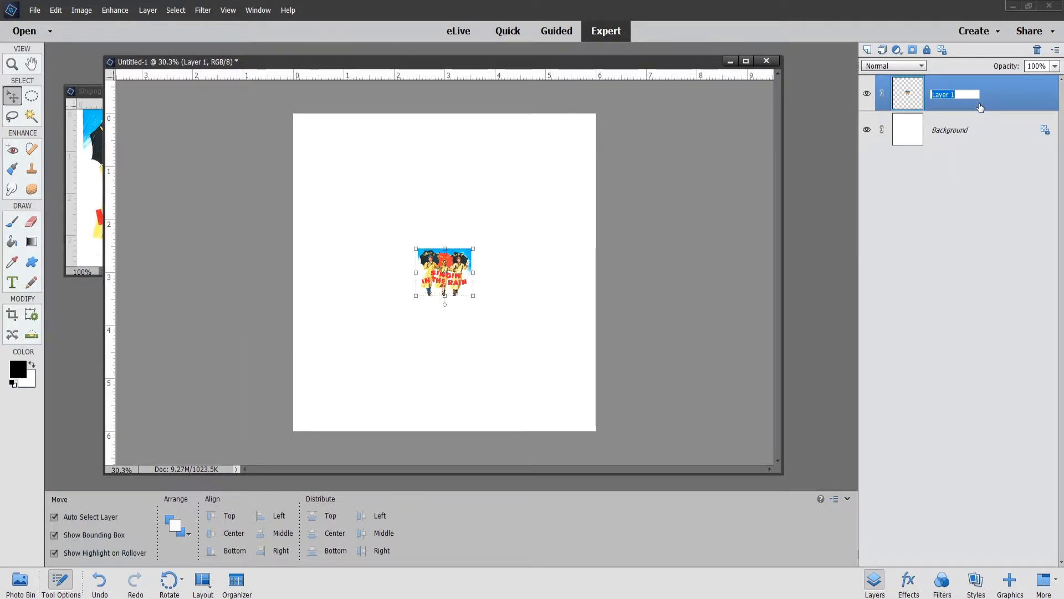
type("Singin in the r")
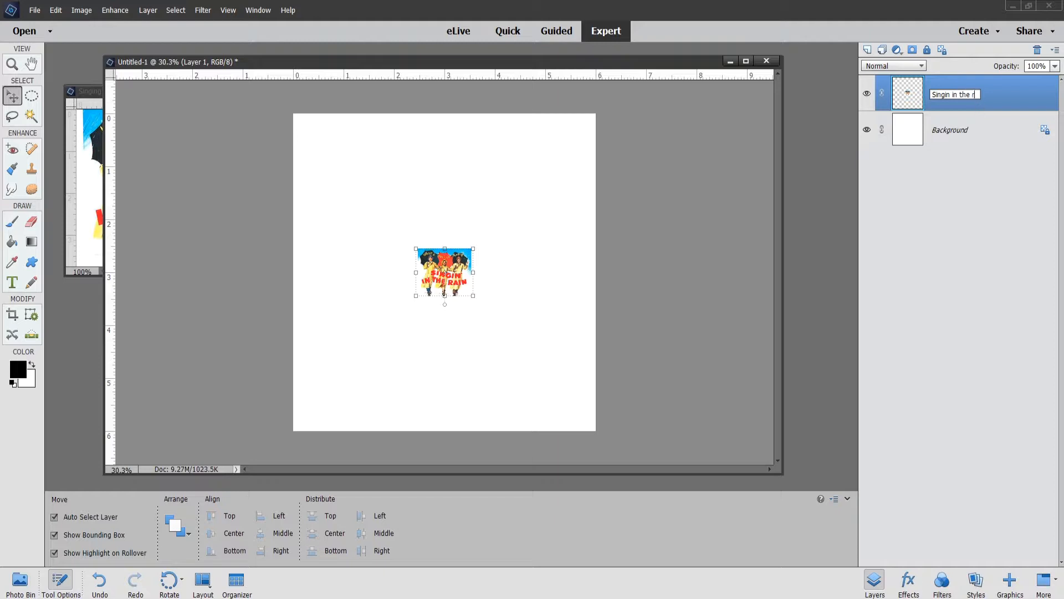
type("ain")
key("Return")
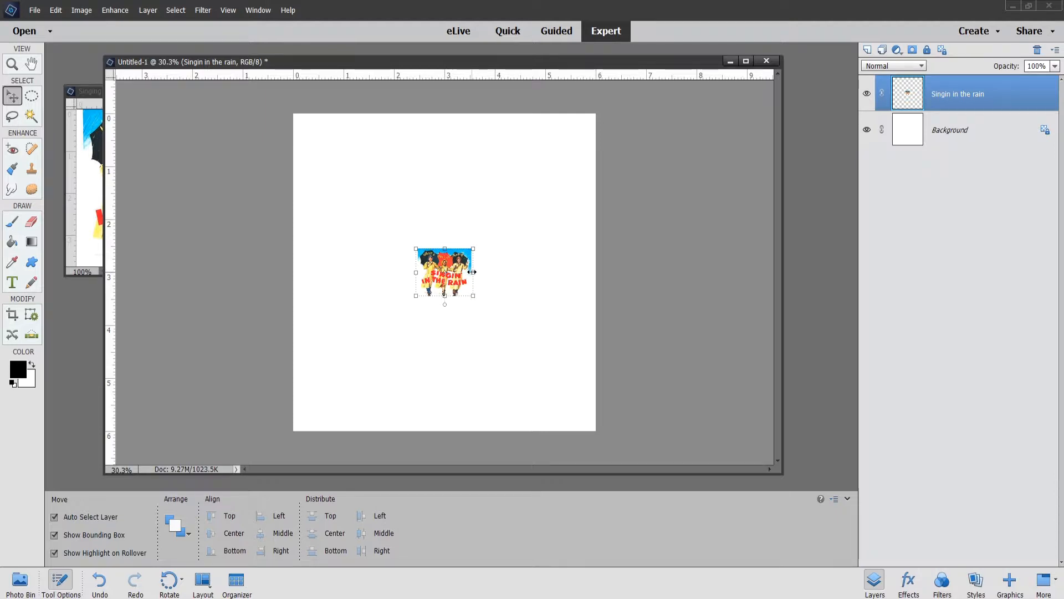
Enlarge the Singin in the rain poster proportionally to about 225% and move it to the upper left of the page.
left_click_drag(472, 272, 502, 272)
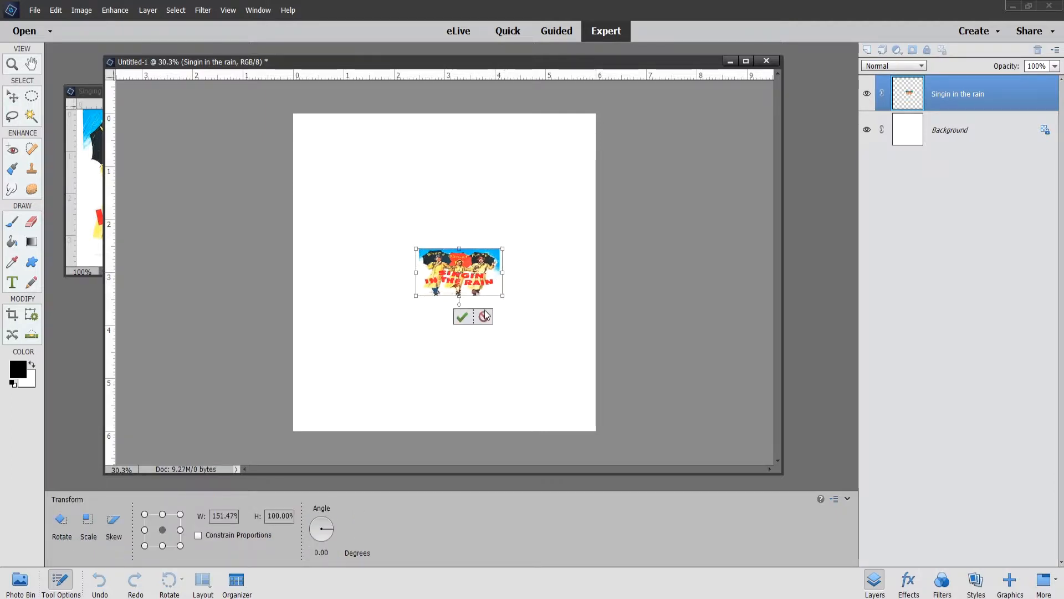
left_click(484, 316)
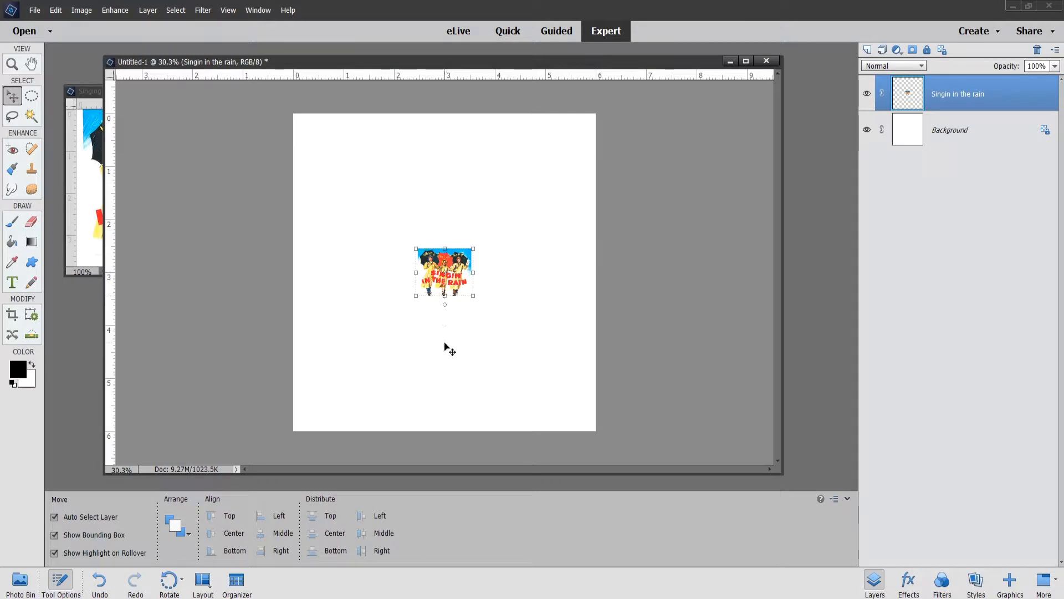
left_click(472, 296)
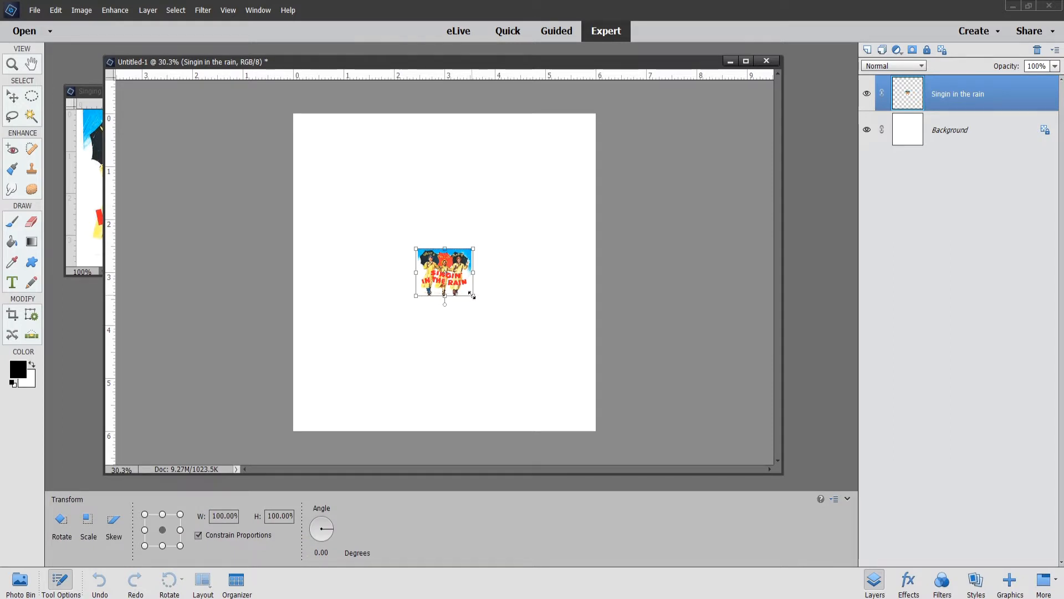
left_click_drag(473, 297, 527, 375)
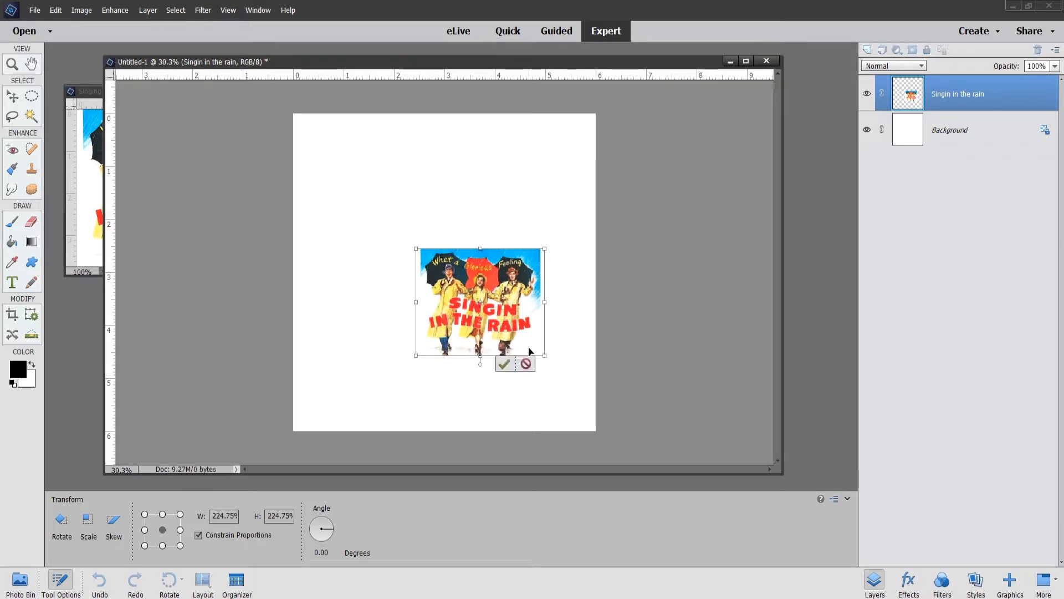
left_click(506, 365)
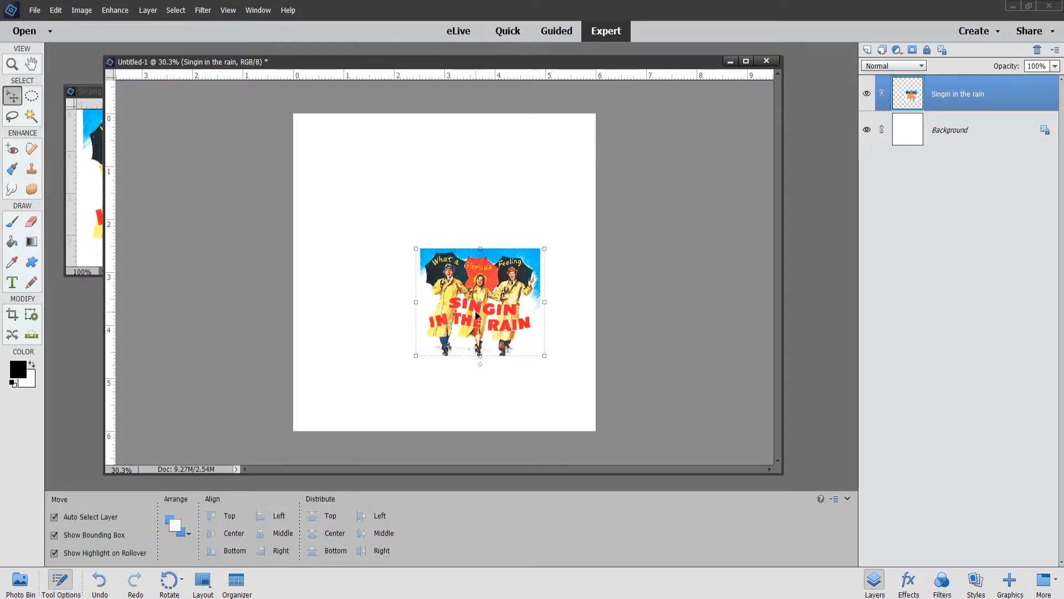
left_click_drag(478, 315, 389, 212)
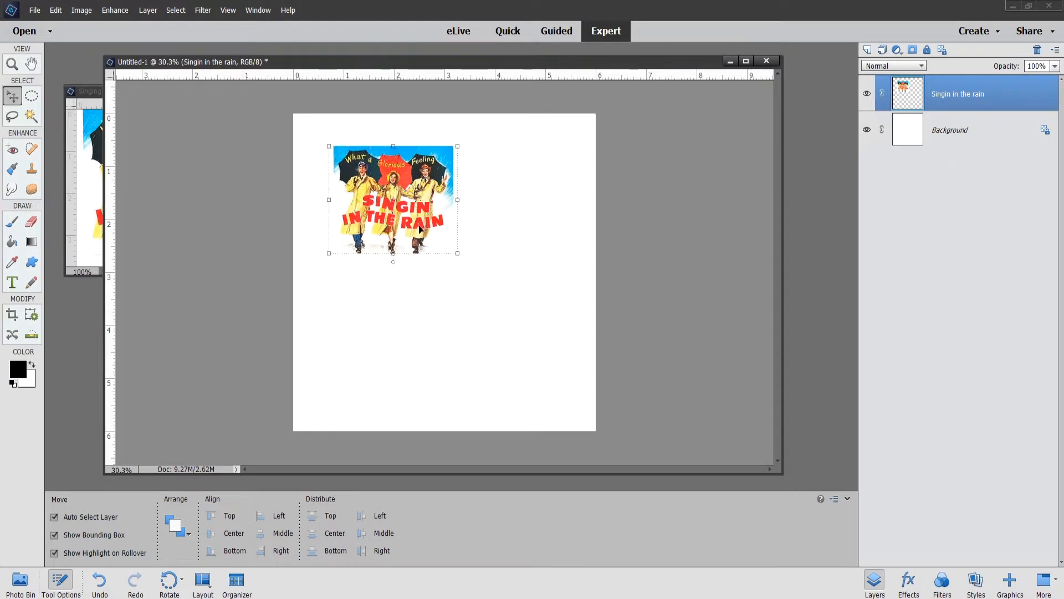
Rotate the Singin in the rain poster counterclockwise by about 8 degrees and deselect it.
left_click(461, 259)
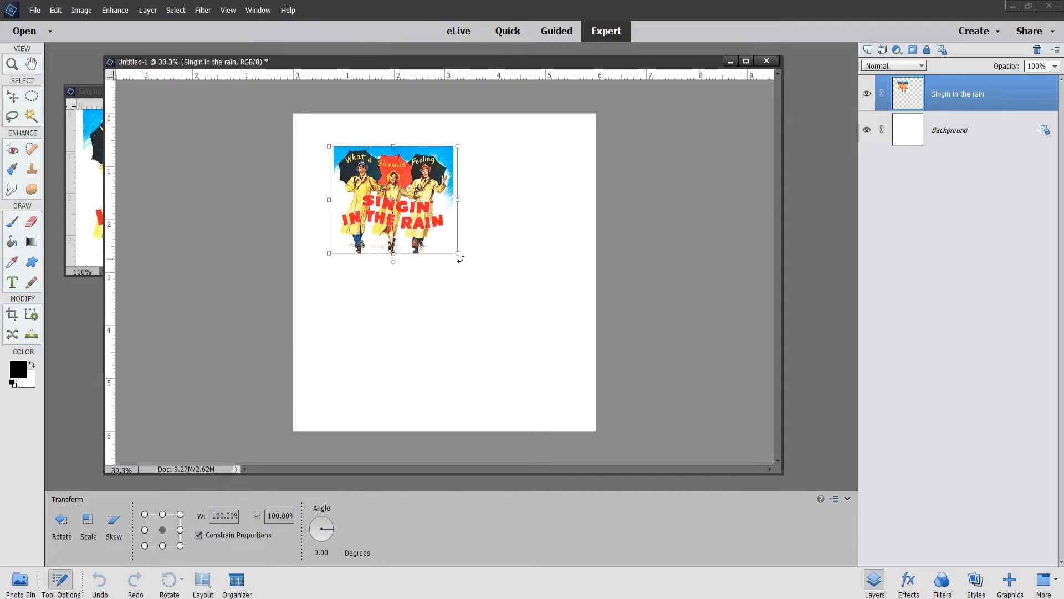
left_click_drag(462, 259, 475, 253)
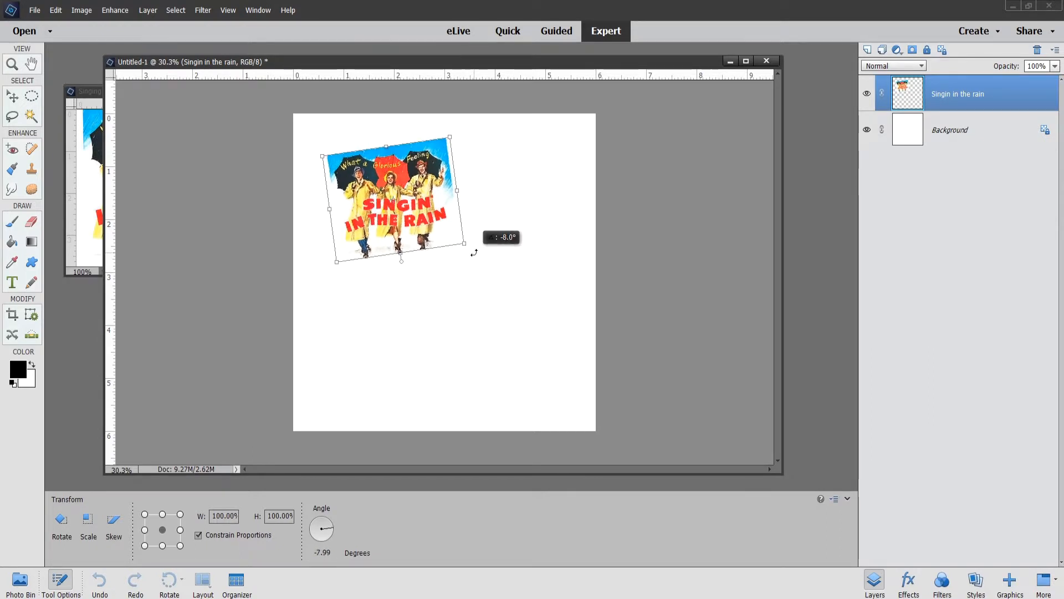
left_click_drag(474, 253, 474, 253)
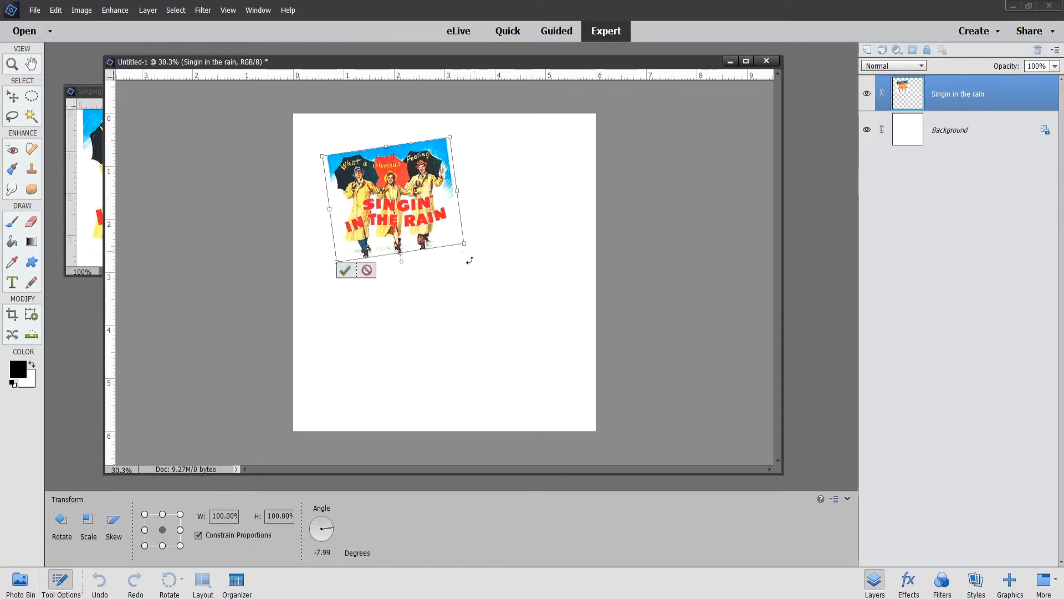
left_click(345, 270)
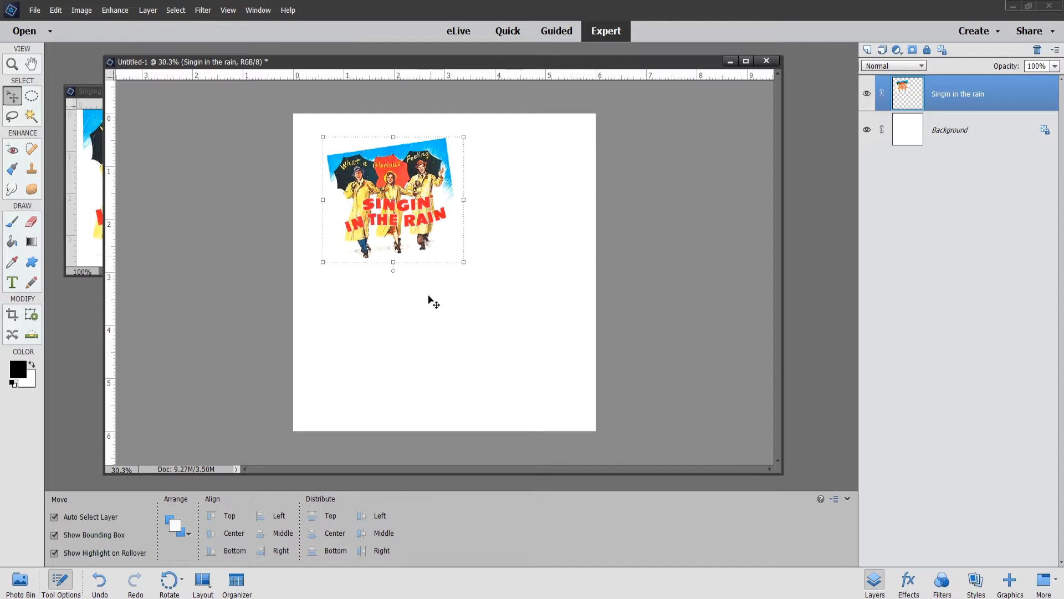
left_click(417, 322)
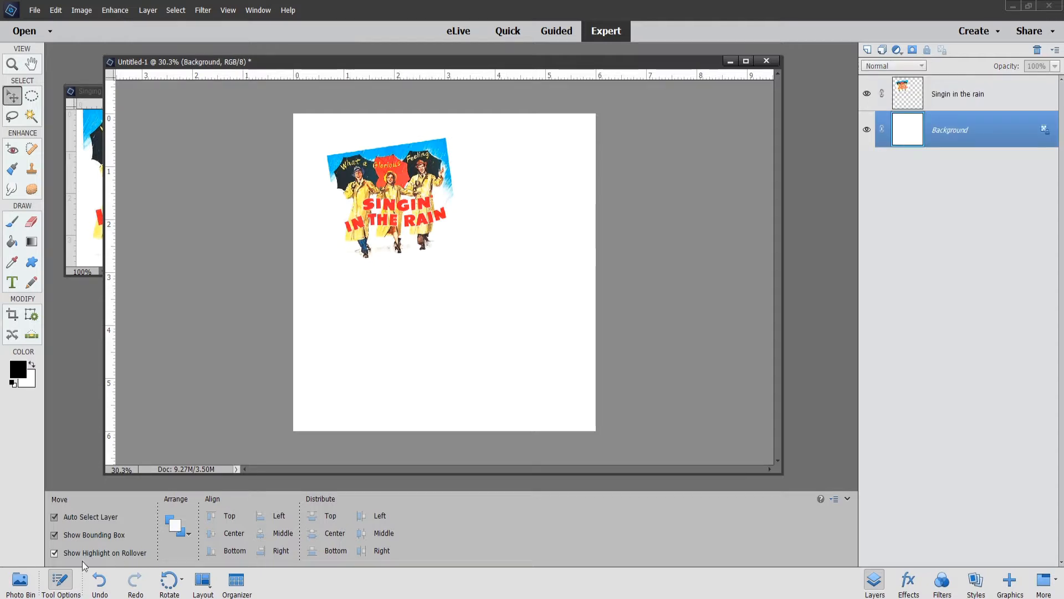
Add the gone with the wind poster, enlarged proportionally to about 317%, to the right of the Singin in the rain poster.
left_click(20, 580)
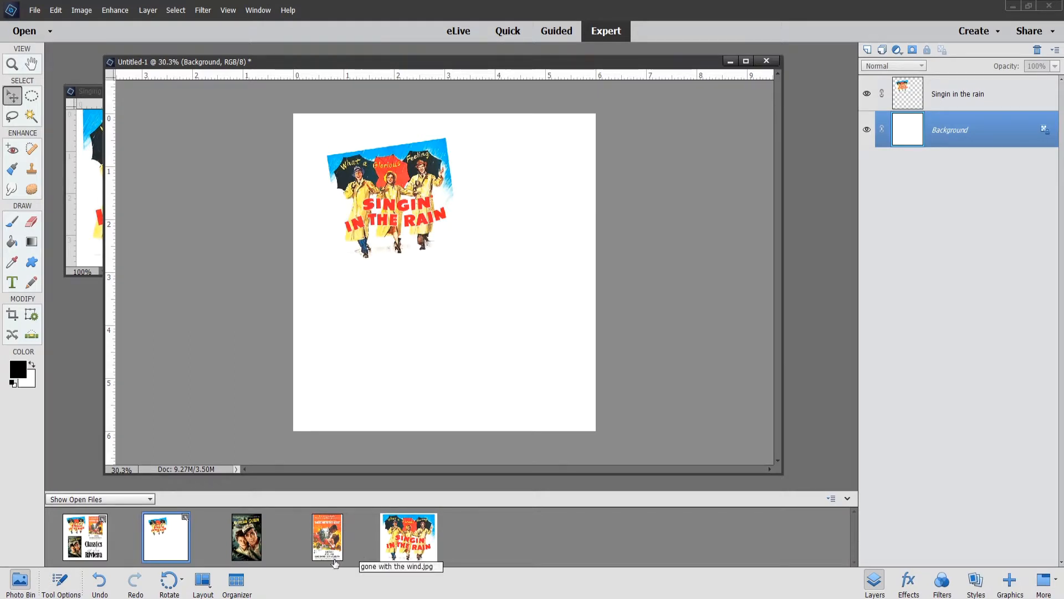
left_click_drag(334, 536, 449, 299)
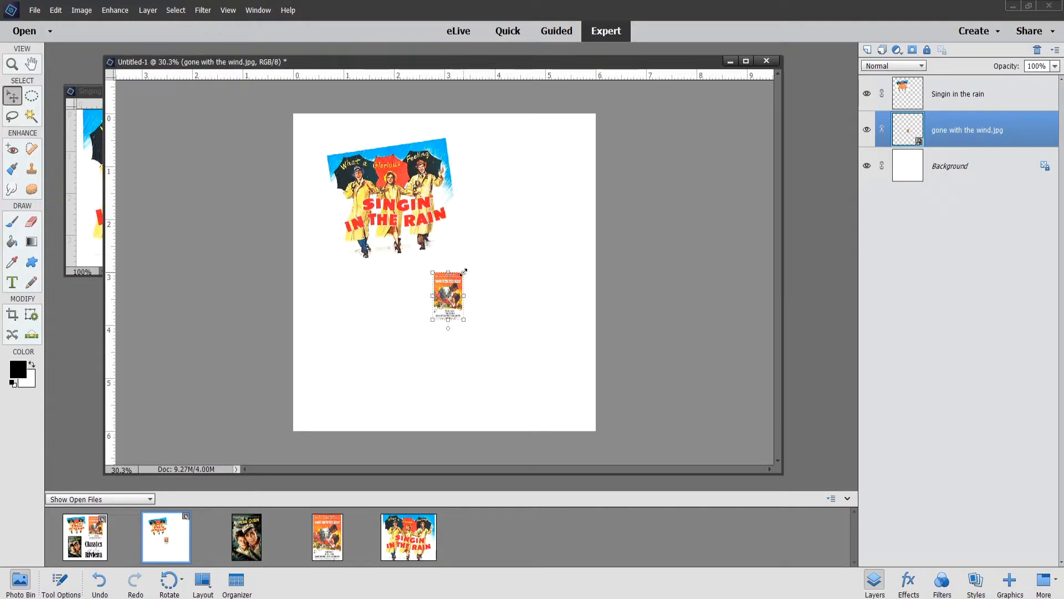
left_click_drag(463, 272, 574, 200)
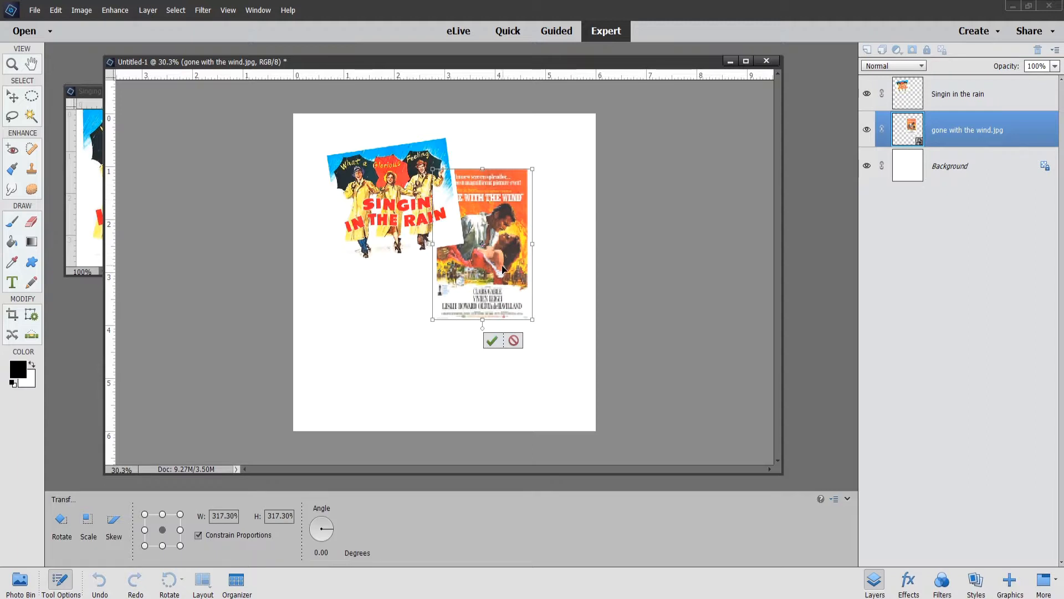
left_click_drag(504, 269, 538, 251)
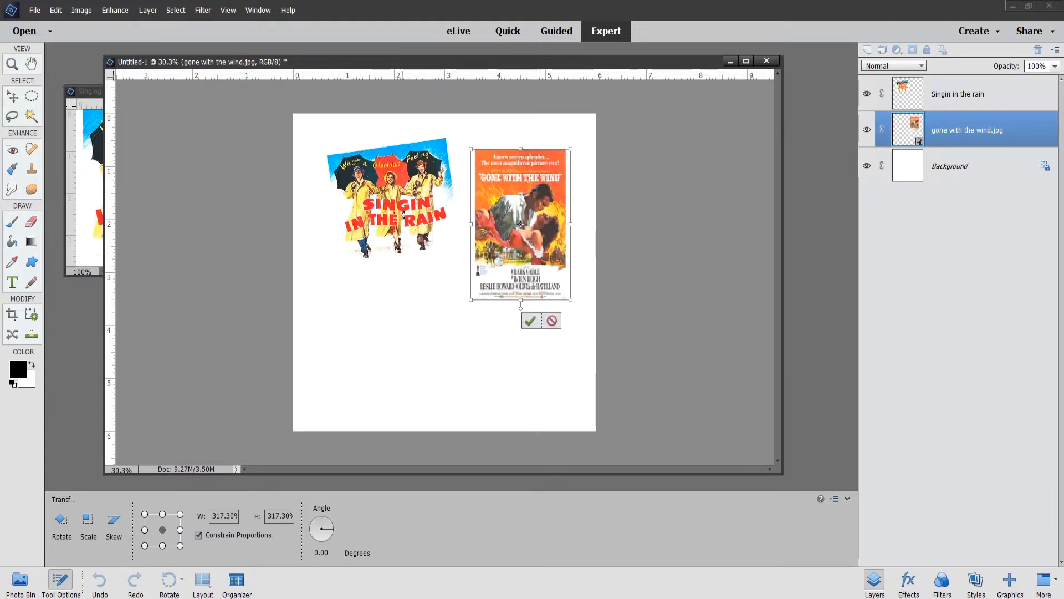
left_click(530, 321)
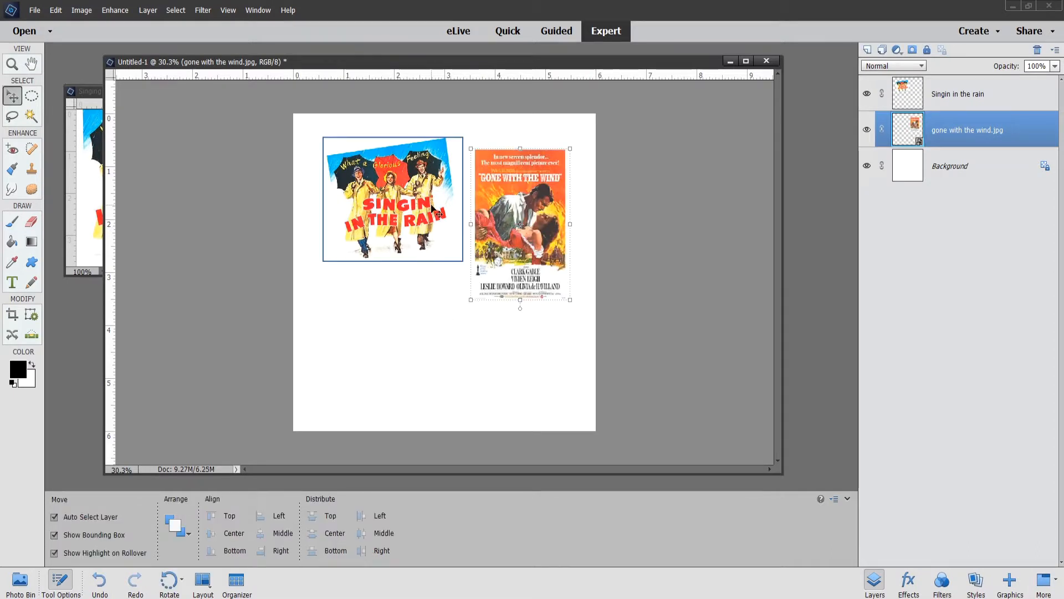
Shift the Singin in the rain poster slightly left, away from the gone with the wind poster, and deselect it.
left_click(372, 204)
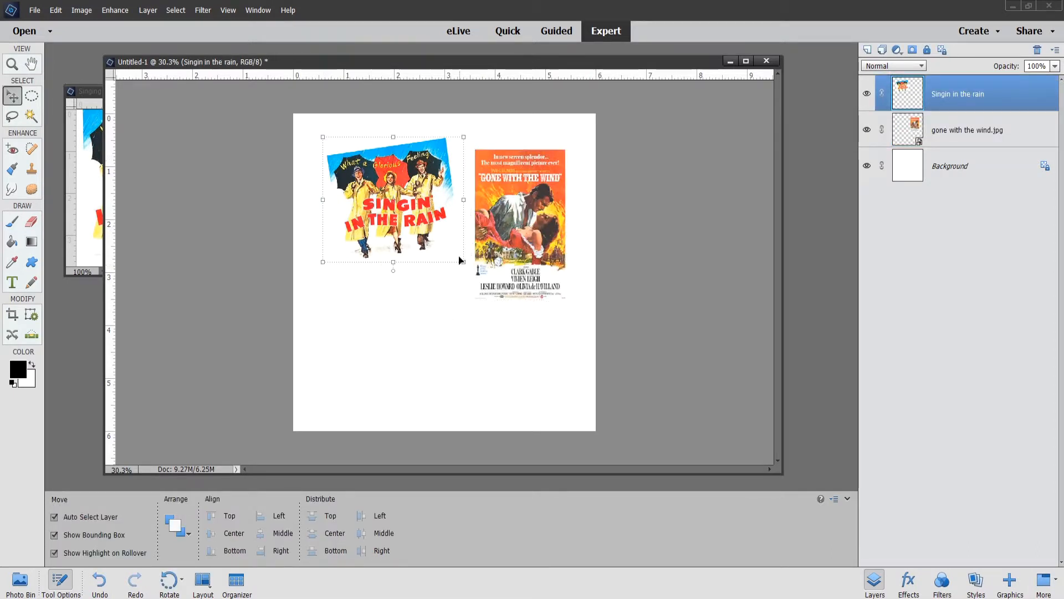
left_click_drag(390, 199, 390, 200)
left_click_drag(391, 204, 382, 202)
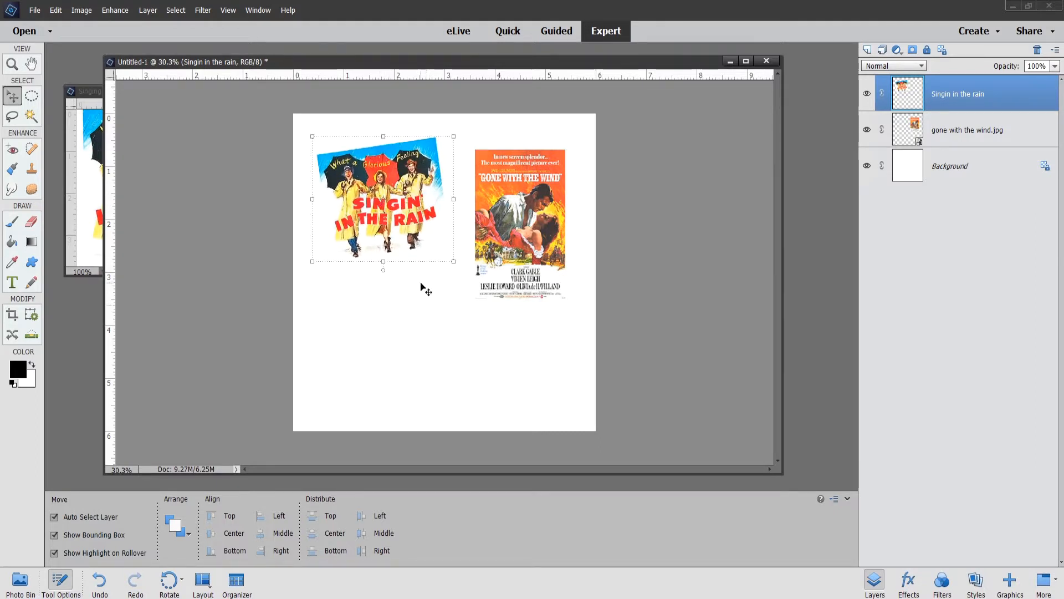
left_click(422, 290)
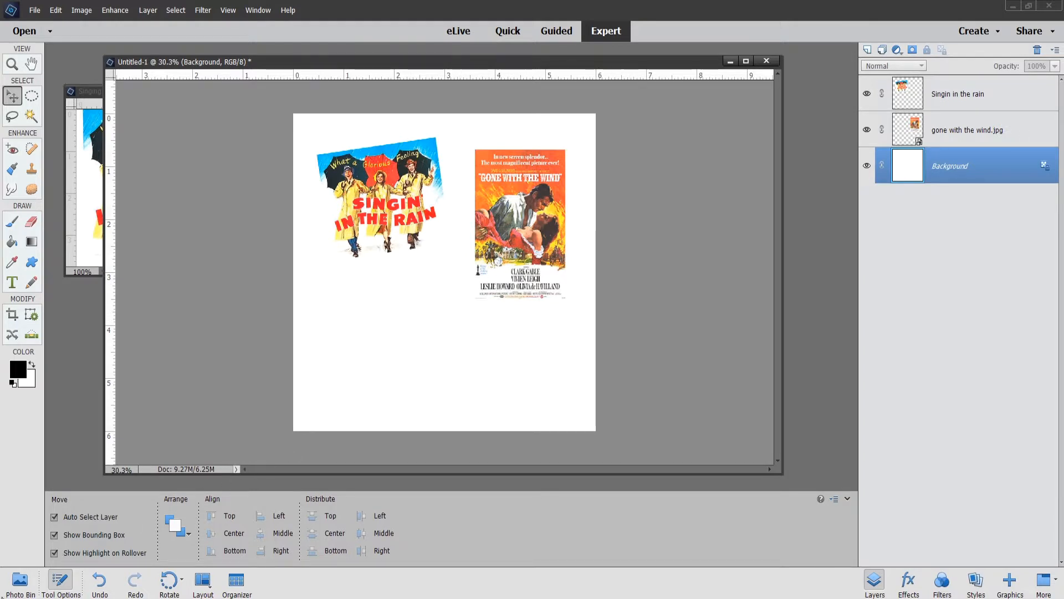
Add the Africian Queen poster to the middle of the page and keep its layer selected.
left_click(18, 580)
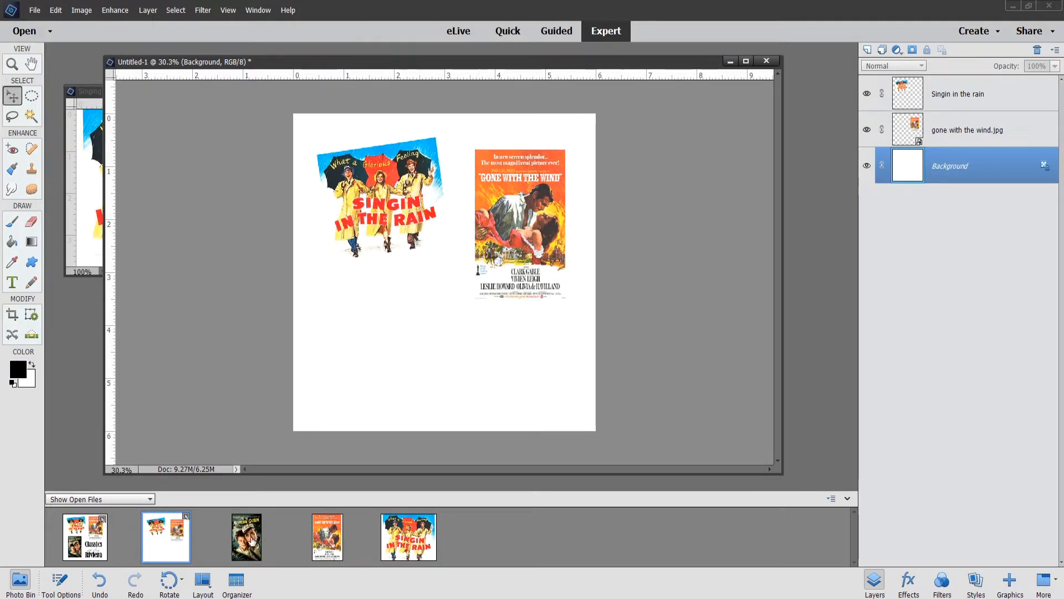
left_click_drag(251, 540, 438, 298)
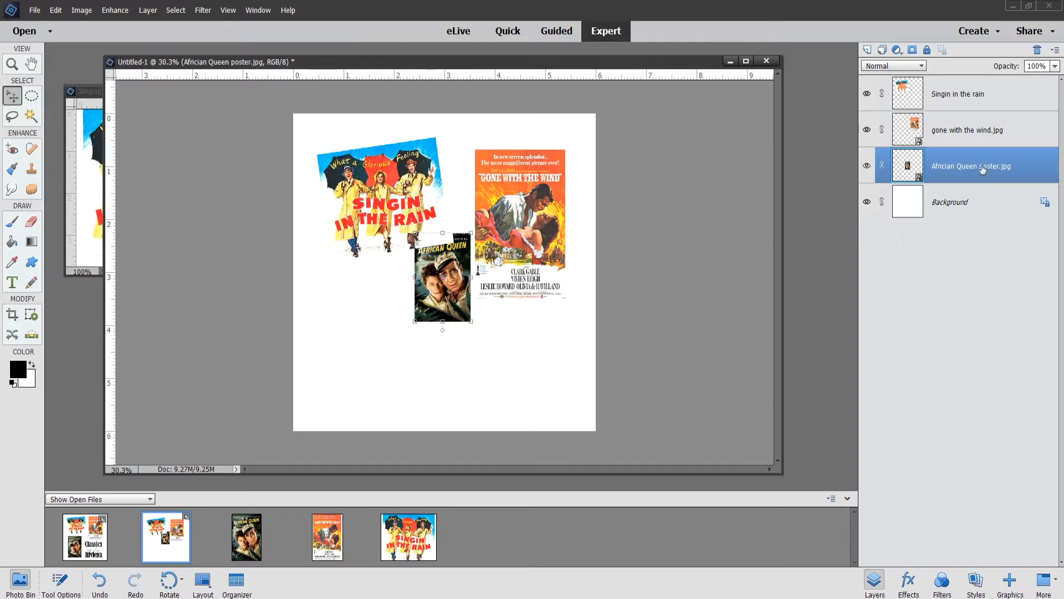
mouse_move(982, 160)
left_mouse_down()
mouse_move(982, 113)
mouse_move(987, 211)
mouse_move(987, 122)
mouse_move(984, 178)
mouse_move(981, 167)
left_mouse_up()
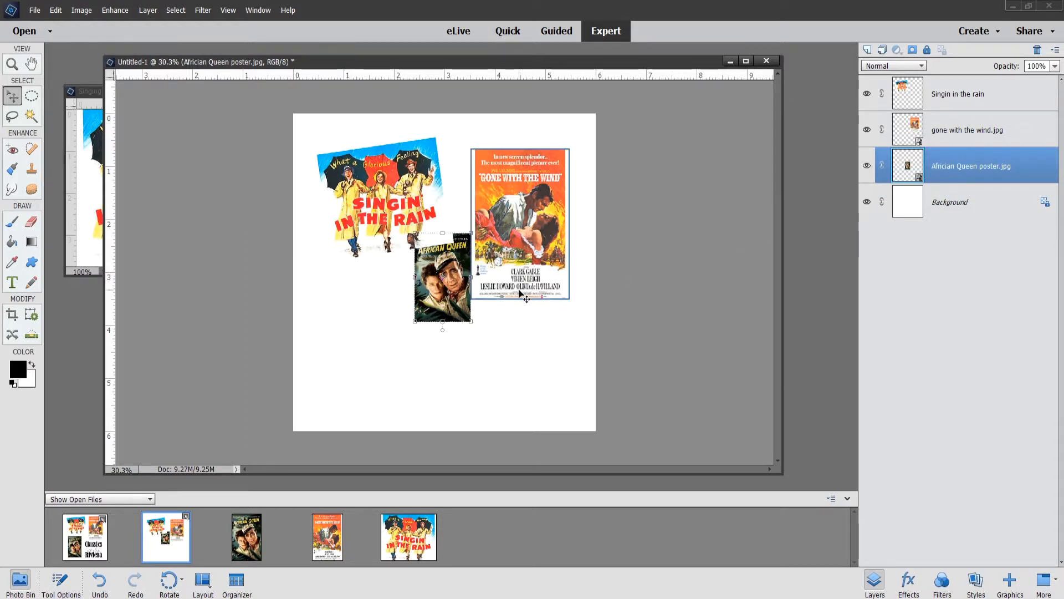
Nudge the Africian Queen poster straight down about 0.8 inch, below the Singin in the rain poster.
key("shift+Down")
key("shift+Down")
key("shift+Down")
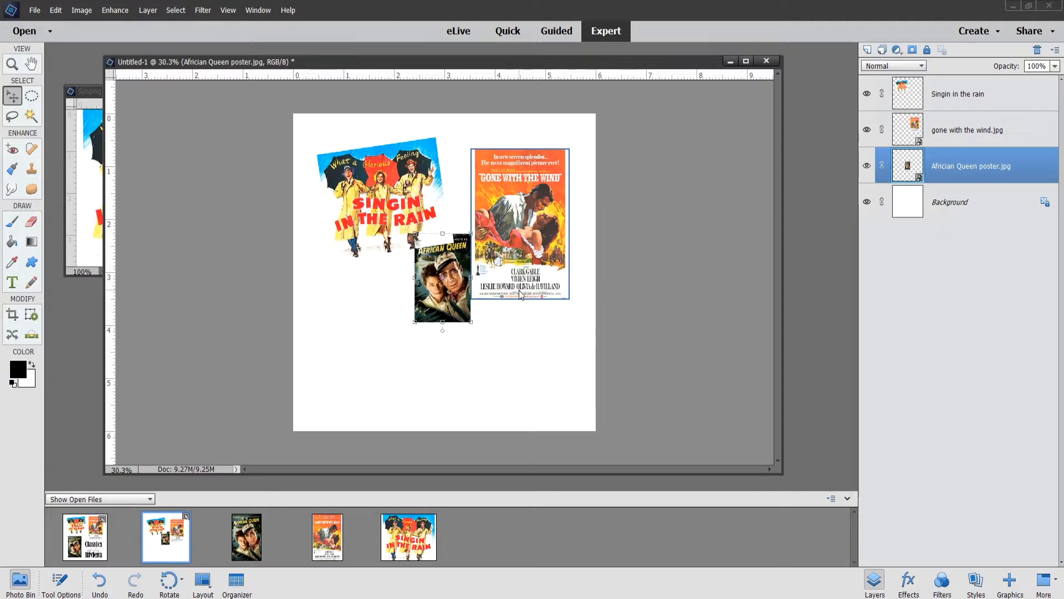
key("shift+Down")
key("shift+Down")
key("shift+Down")
key("shift+Down")
key("shift+Down")
key("shift+Down")
key("shift+Down")
key("shift+Down")
key("shift+Down")
key("shift+Down")
key("shift+Down")
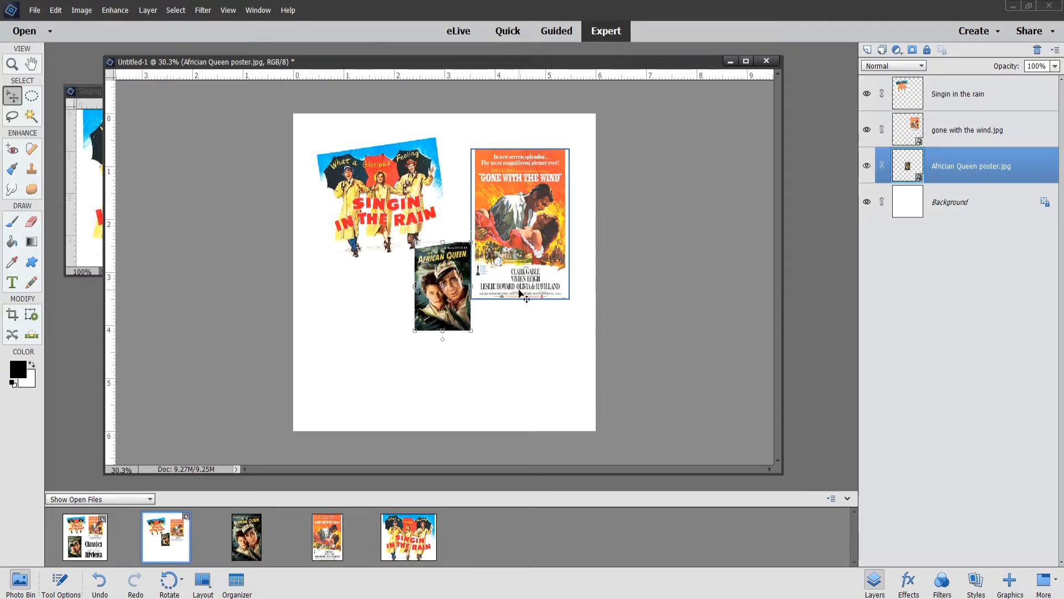
key("shift+Down")
key("shift+Down")
key("shift+Down")
key("shift+Down")
key("shift+Down")
key("shift+Down")
key("shift+Down")
key("shift+Down")
key("shift+Down")
key("shift+Down")
key("shift+Down")
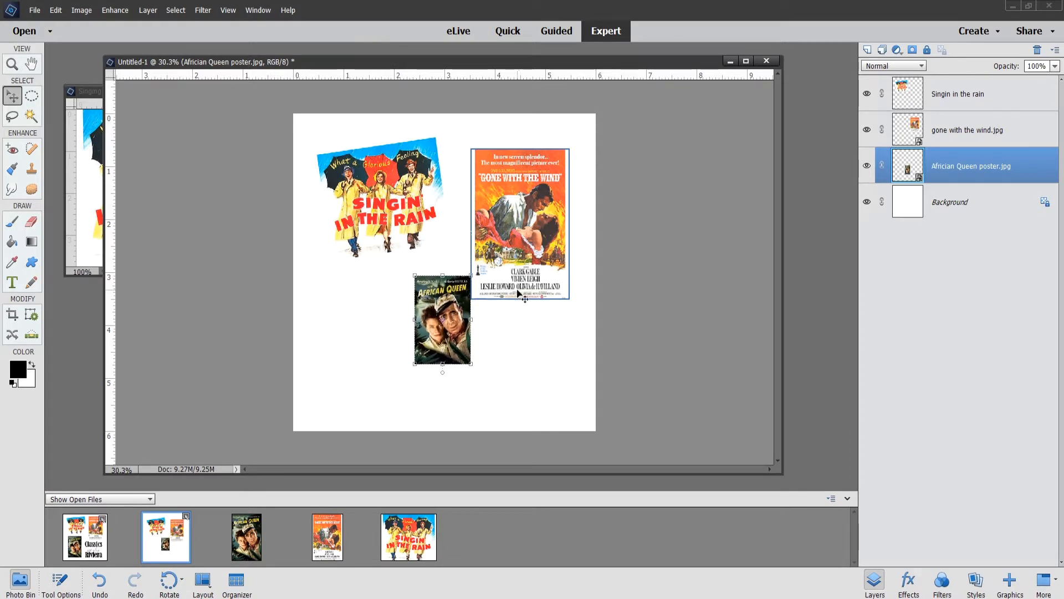
Move the Africian Queen poster under the Singin in the rain poster and enlarge it proportionally to about 165%.
left_click_drag(432, 327, 368, 347)
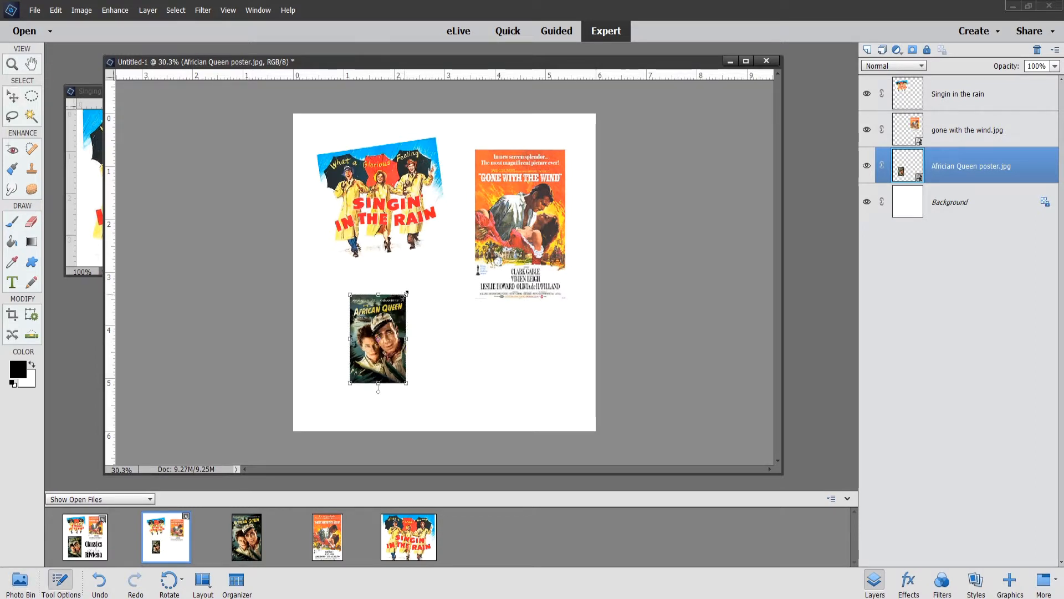
left_click_drag(407, 293, 460, 253)
left_click_drag(404, 313, 391, 344)
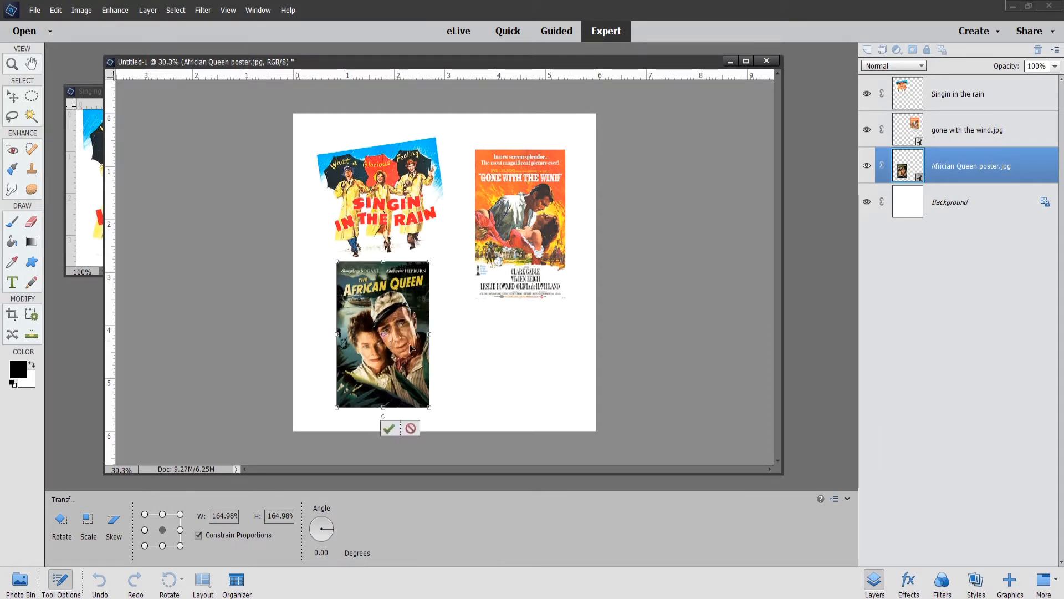
left_click(390, 429)
Nudge the Singin in the rain poster up about 0.15 inch and slightly right, and deselect it.
left_click(399, 212)
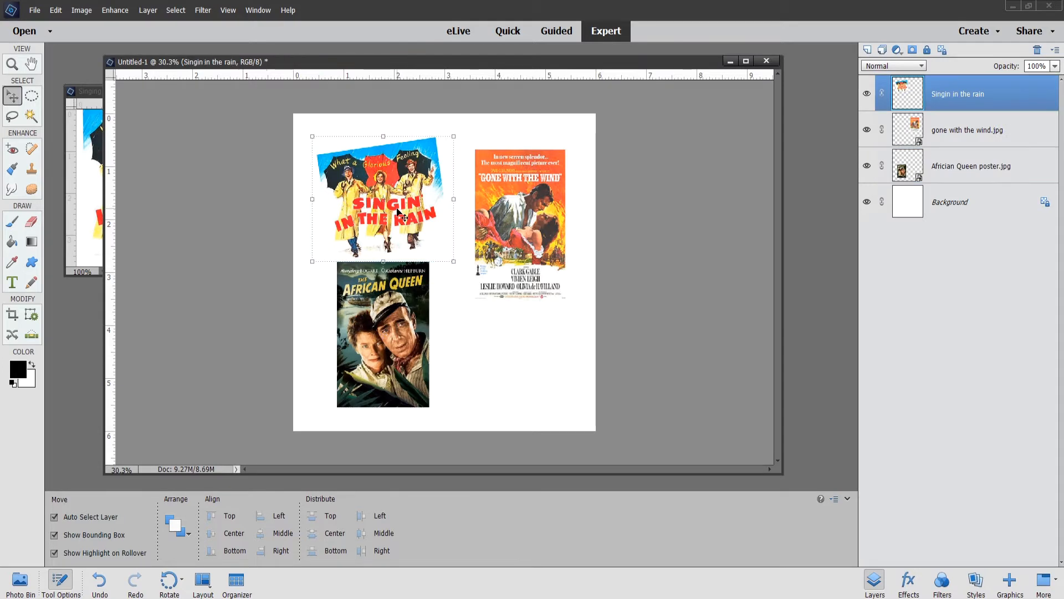
key("shift+Up")
key("shift+Up")
key("shift+Up")
key("shift+Up")
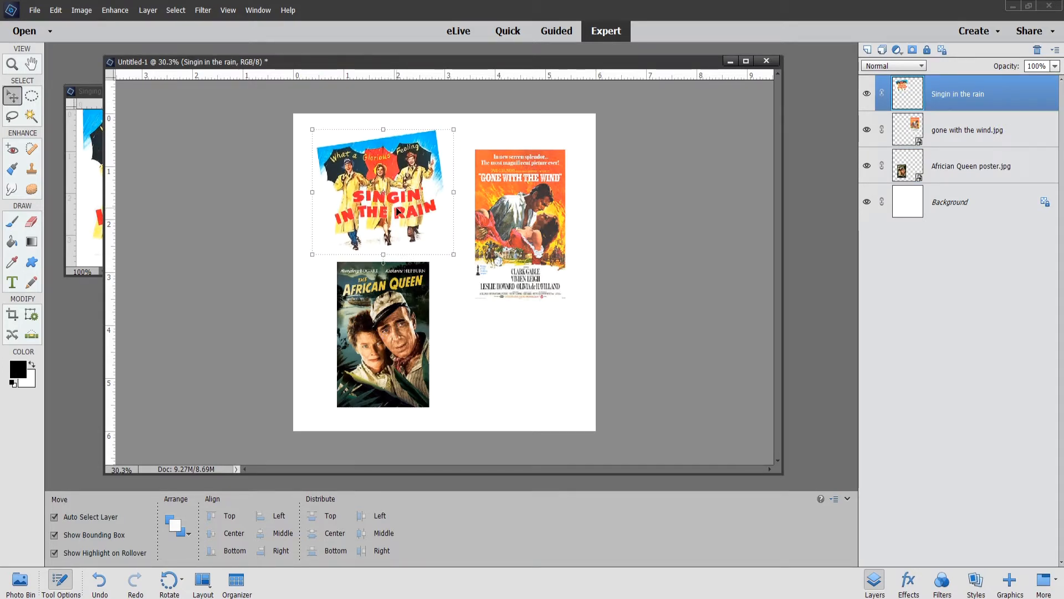
key("Up")
key("Right")
key("Right")
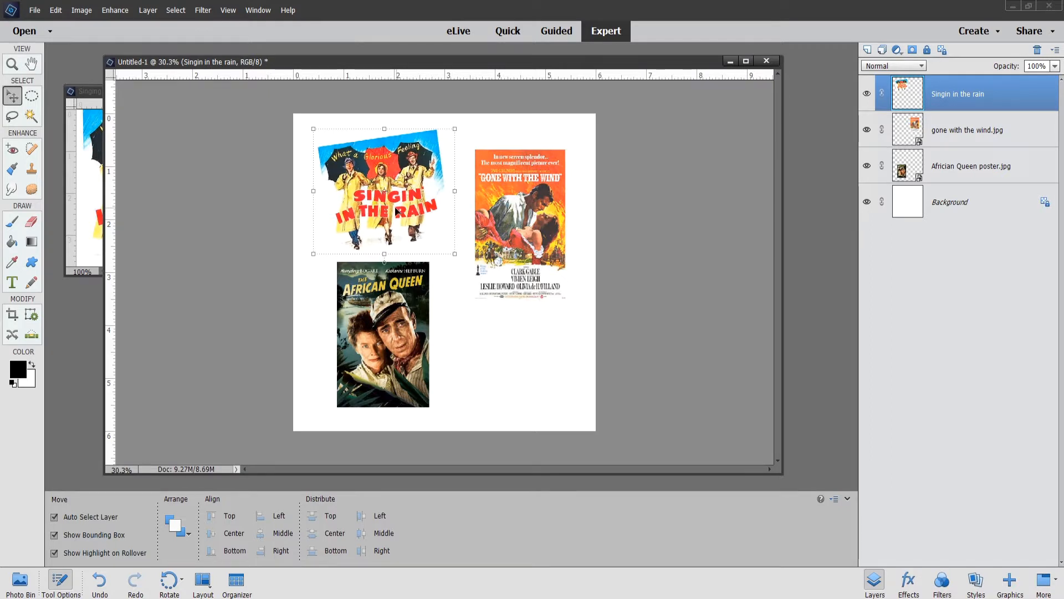
left_click(595, 386)
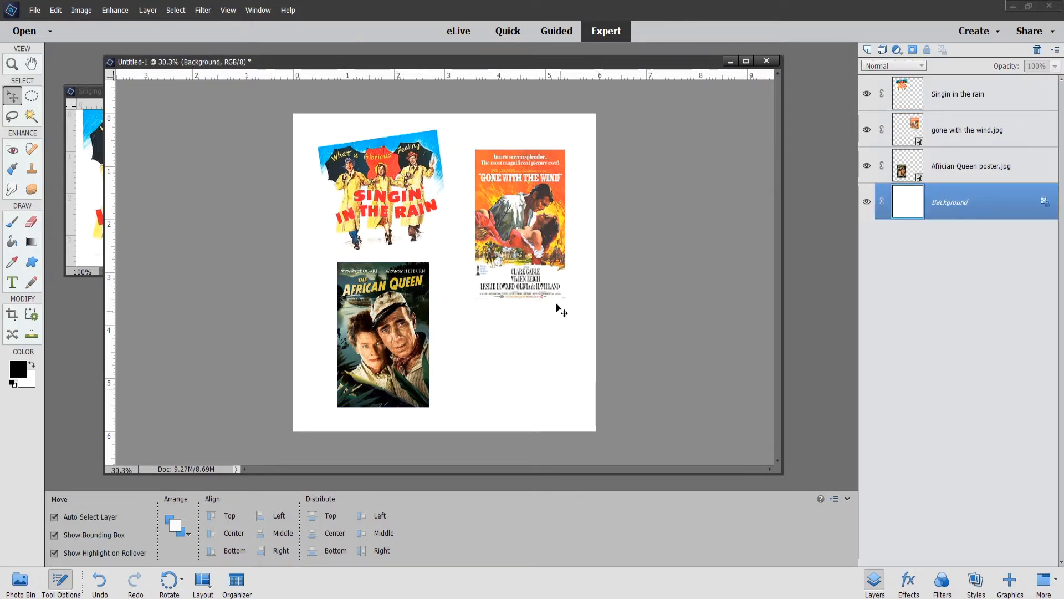
Shift the gone with the wind poster slightly up and left, and the Africian Queen poster slightly down.
left_click(521, 237)
left_click_drag(521, 237, 517, 234)
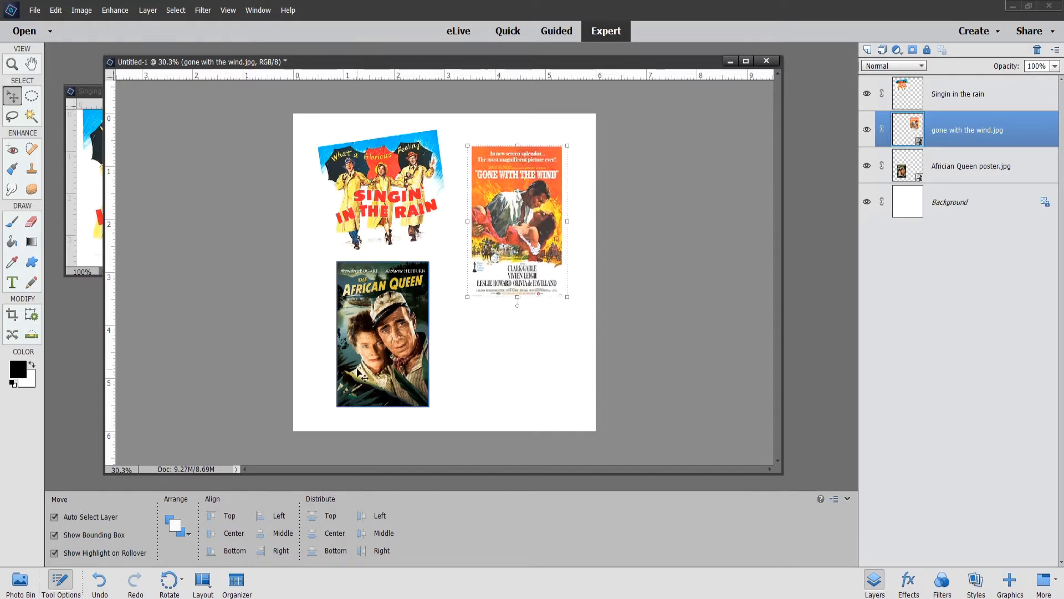
left_click(384, 349)
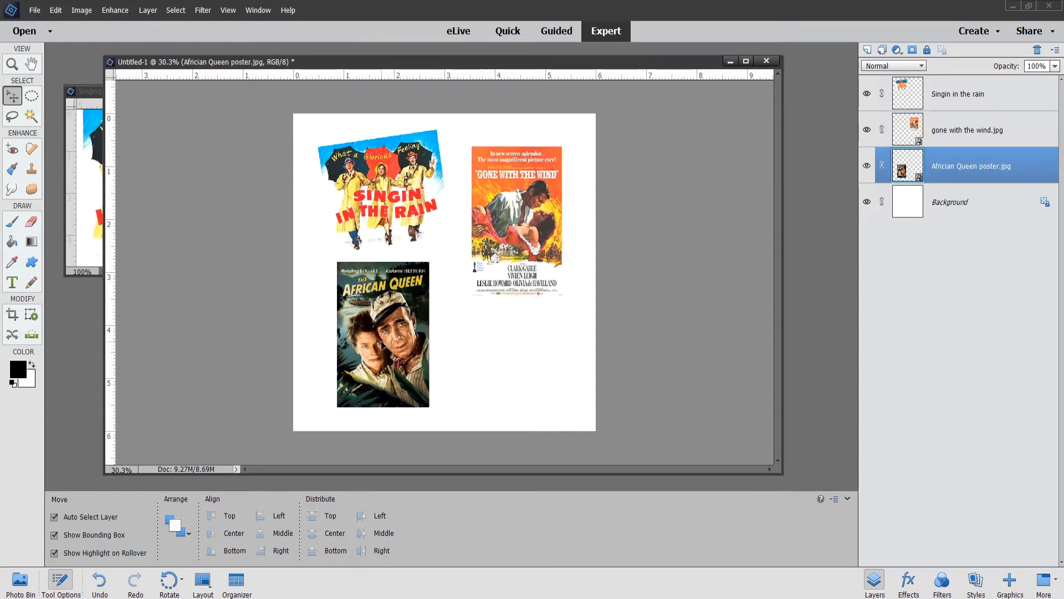
left_click_drag(371, 348, 372, 353)
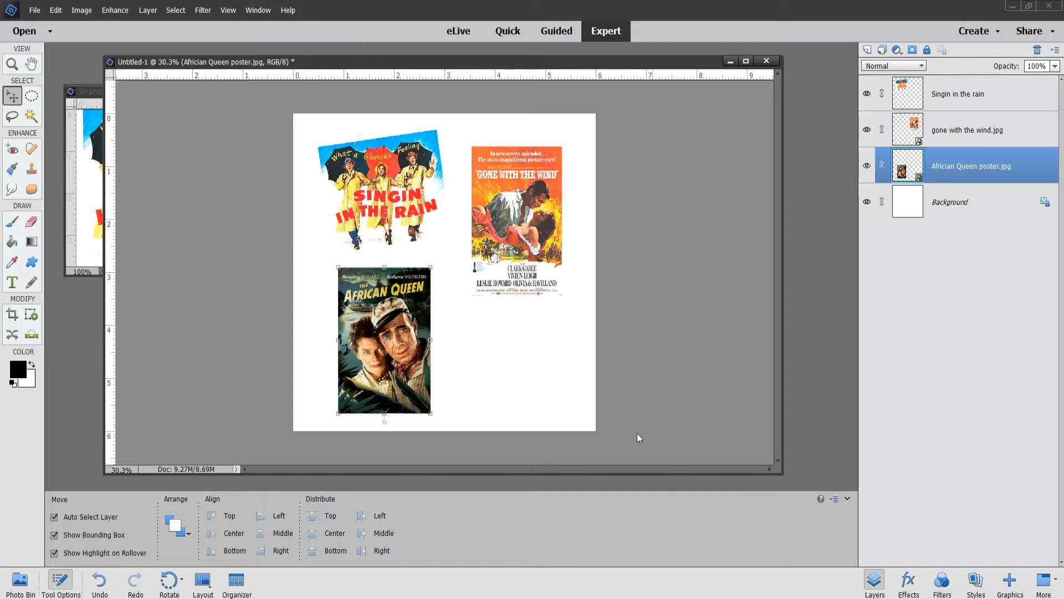
Check the finished page's title layout and add "at the" in 72 pt Bickley Script Regular below the gone with the wind poster on the untitled page.
left_click(13, 284)
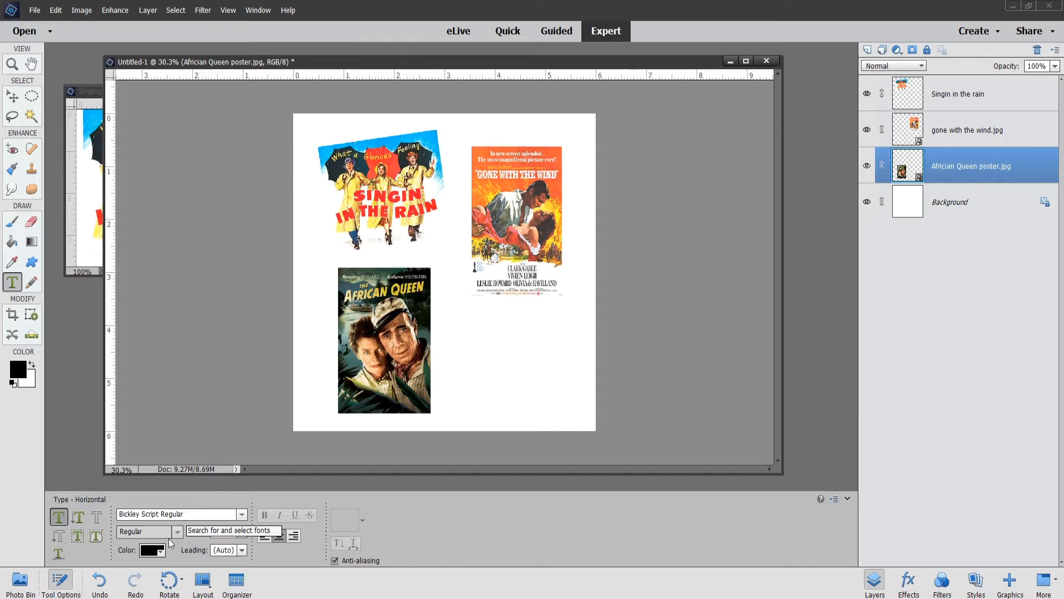
left_click(20, 580)
left_click(95, 537)
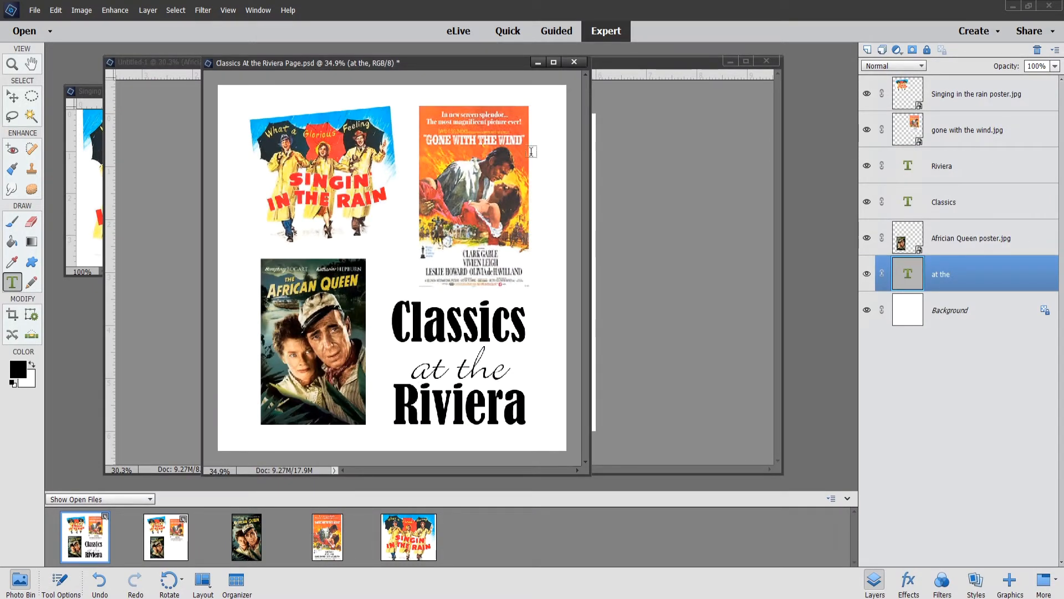
left_click(553, 65)
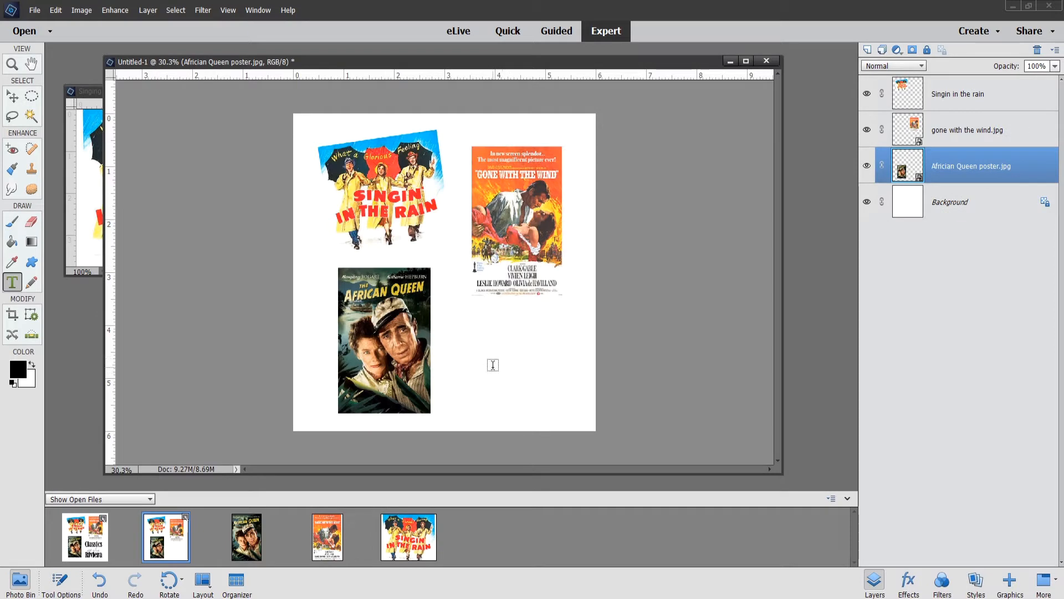
left_click(493, 365)
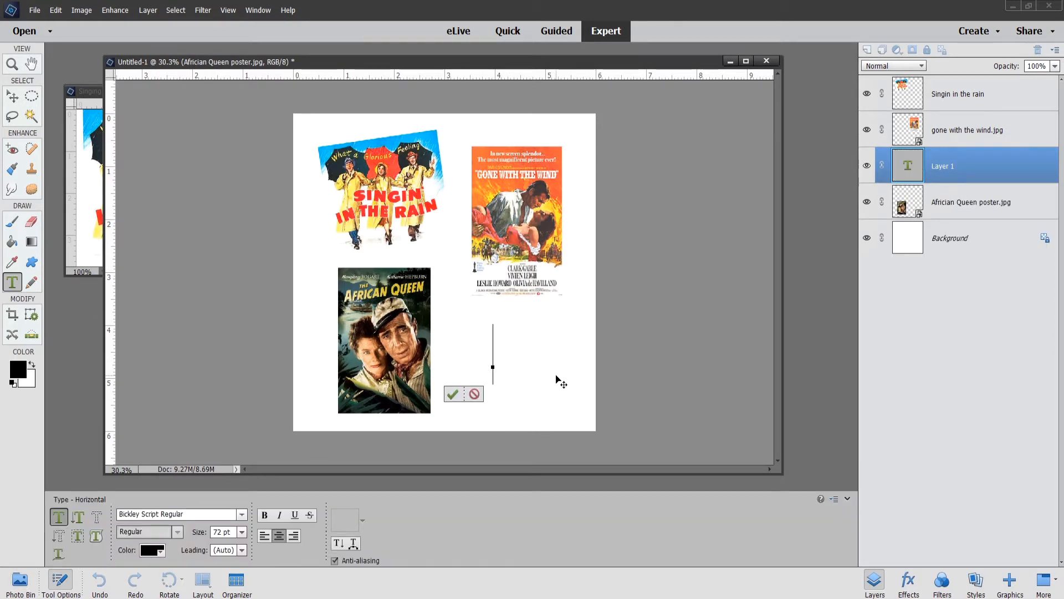
type("at ")
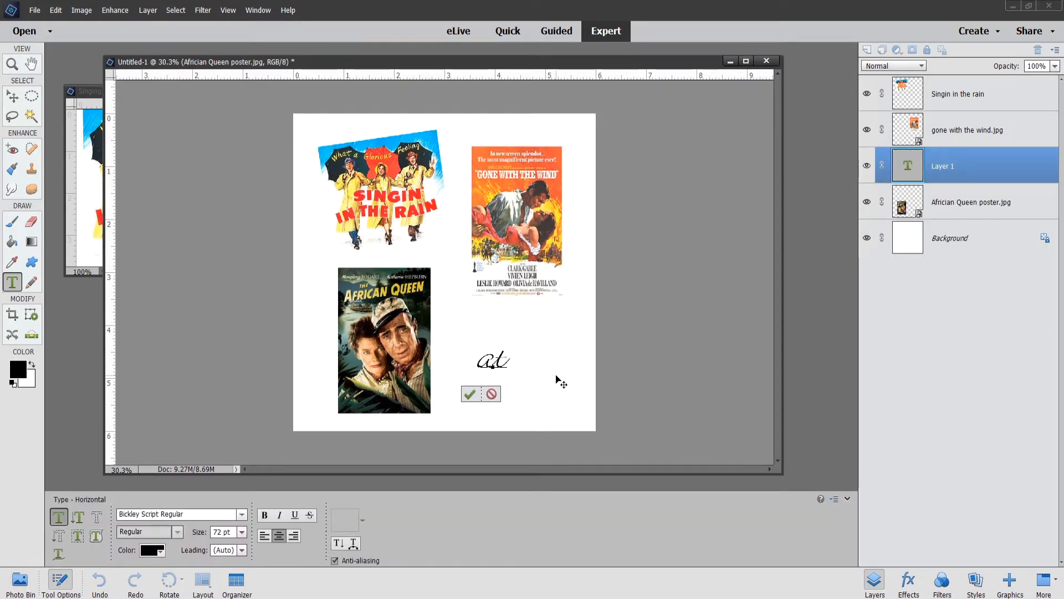
type("the")
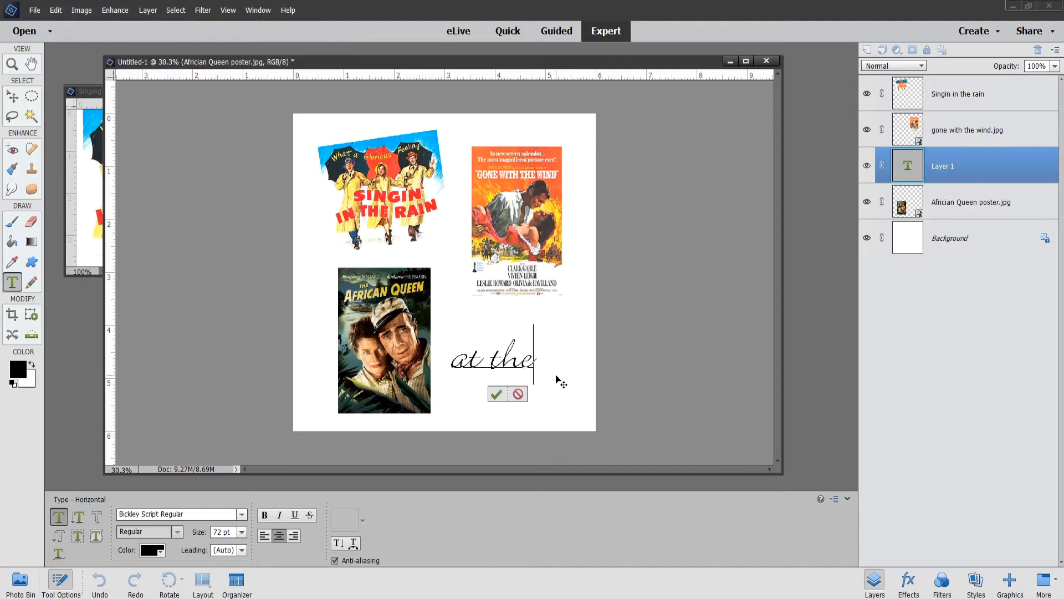
left_click_drag(550, 396, 569, 396)
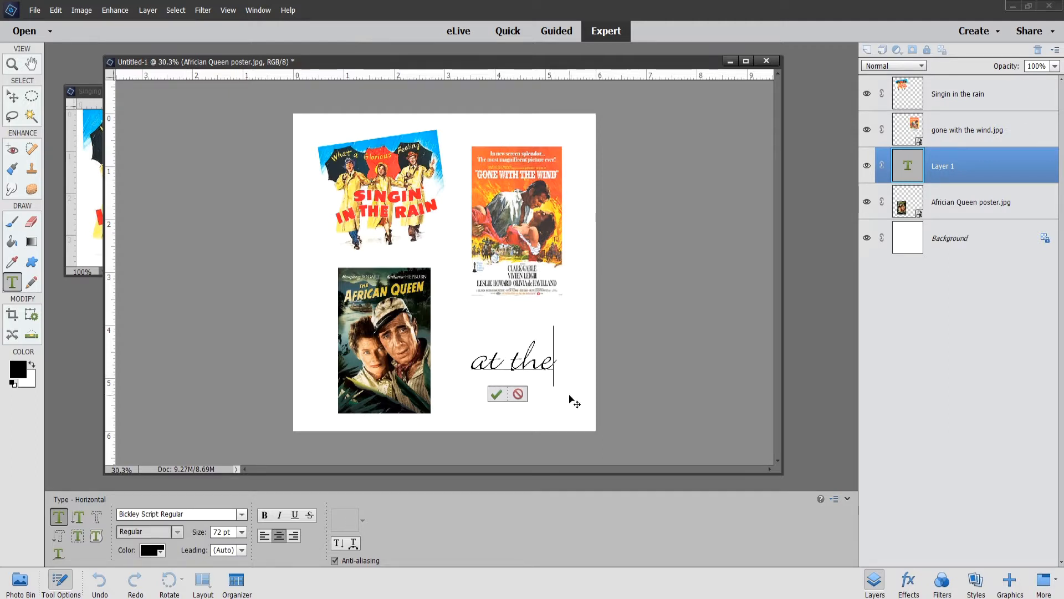
key("ctrl+Return")
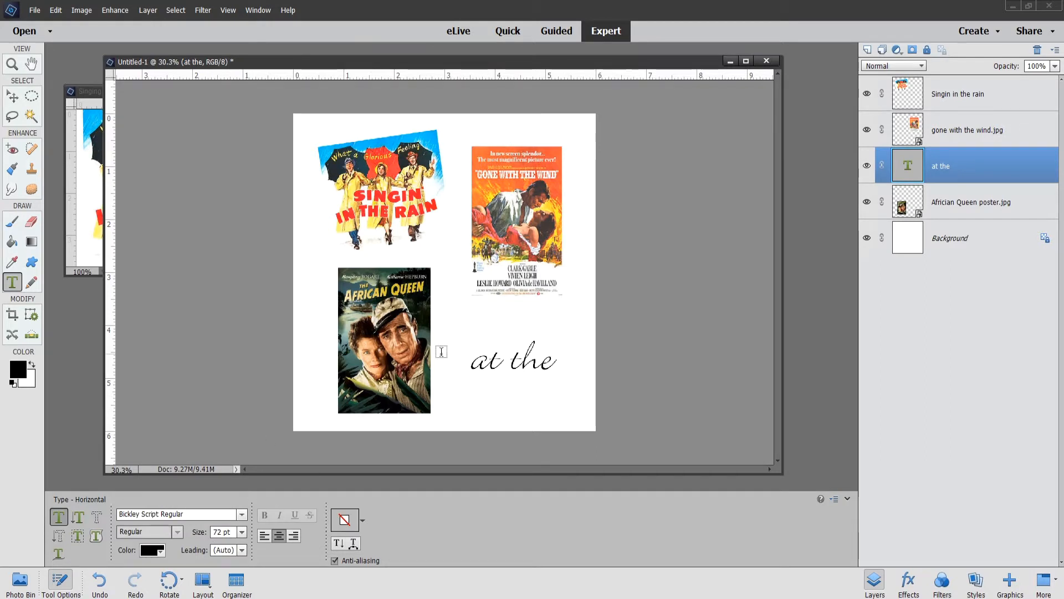
Add the text "Classics" in 72 pt Bernard MT Condensed Regular between the gone with the wind poster and "at the".
left_click(470, 324)
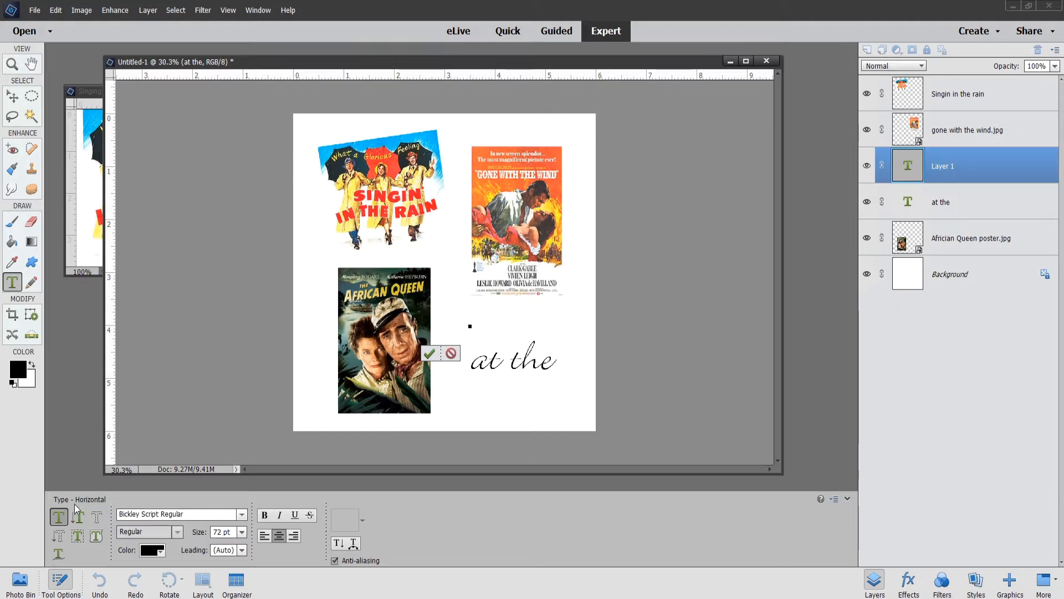
left_click(241, 515)
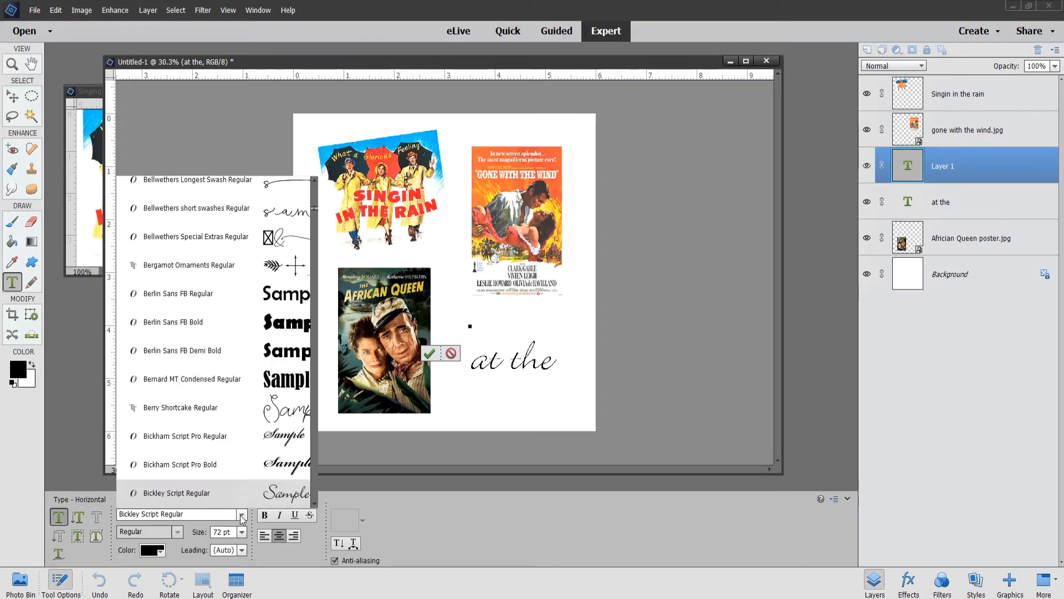
left_click(242, 515)
left_click(242, 515)
scroll(294, 372, "down", 1)
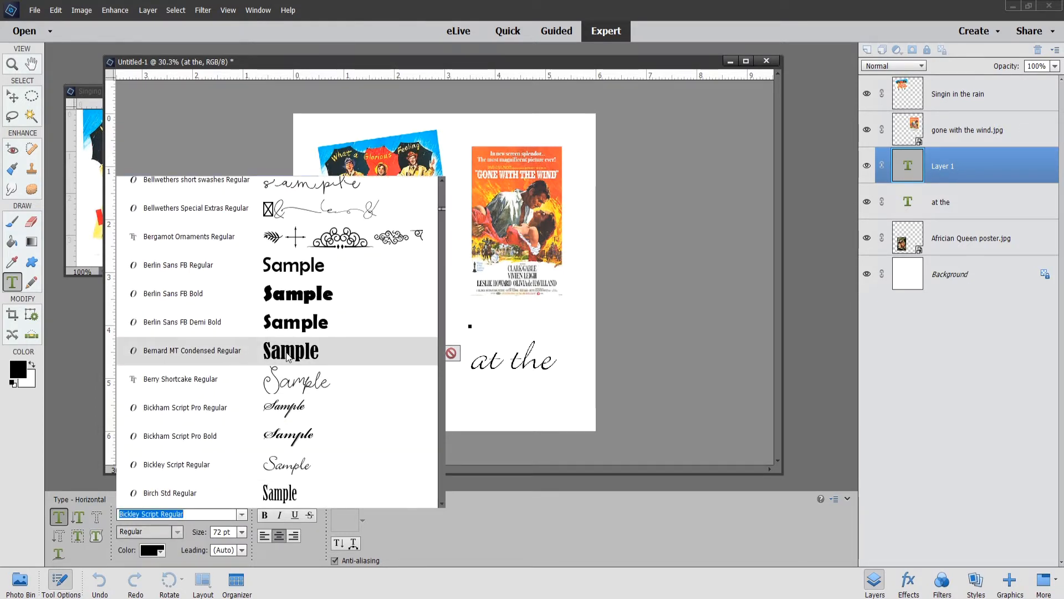
left_click(239, 360)
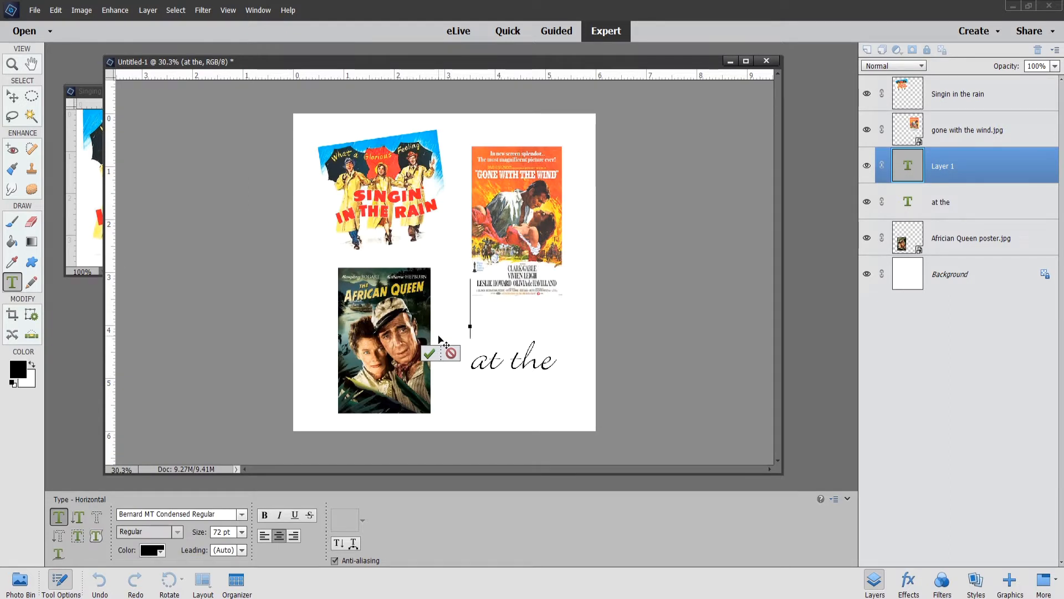
type("Cla")
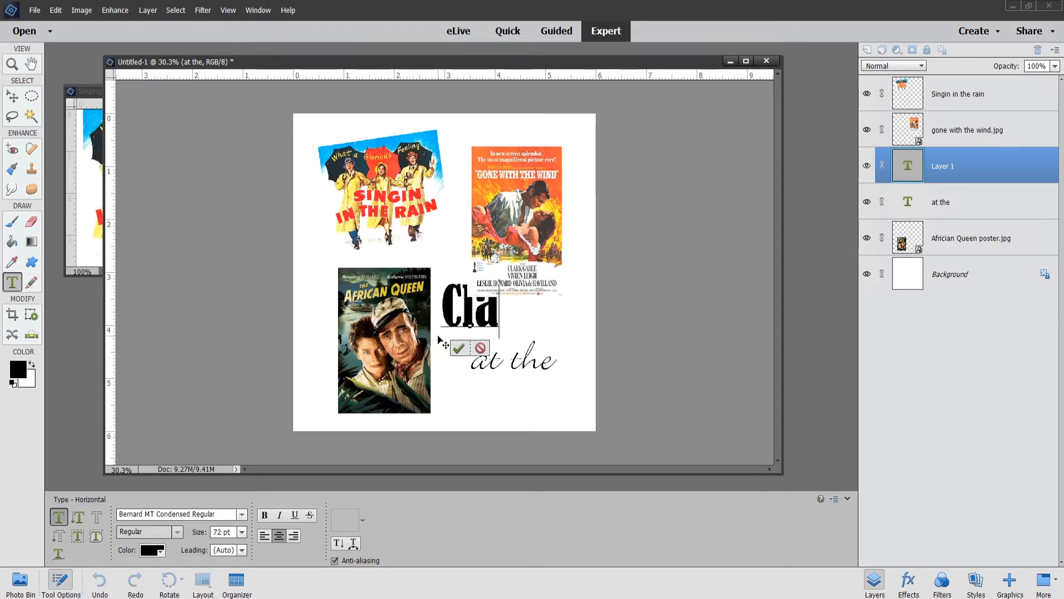
type("ssics")
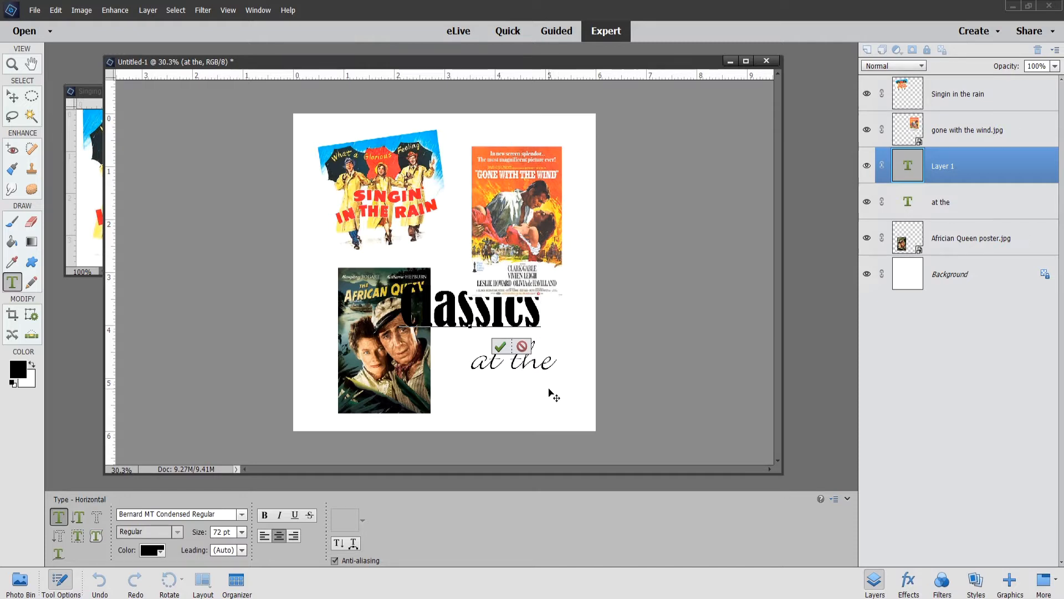
left_click_drag(549, 389, 589, 407)
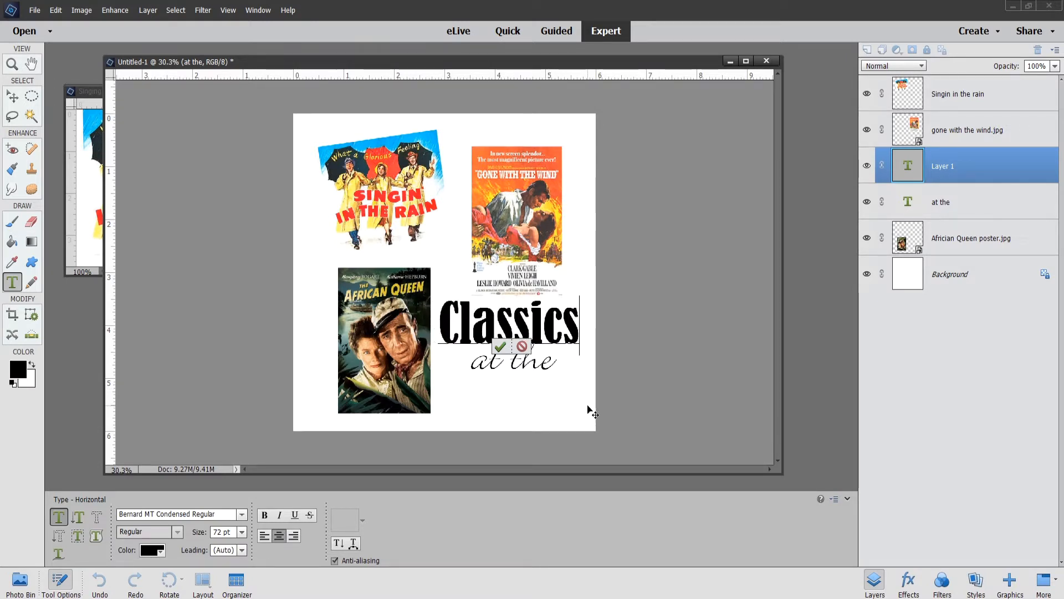
key("ctrl+Return")
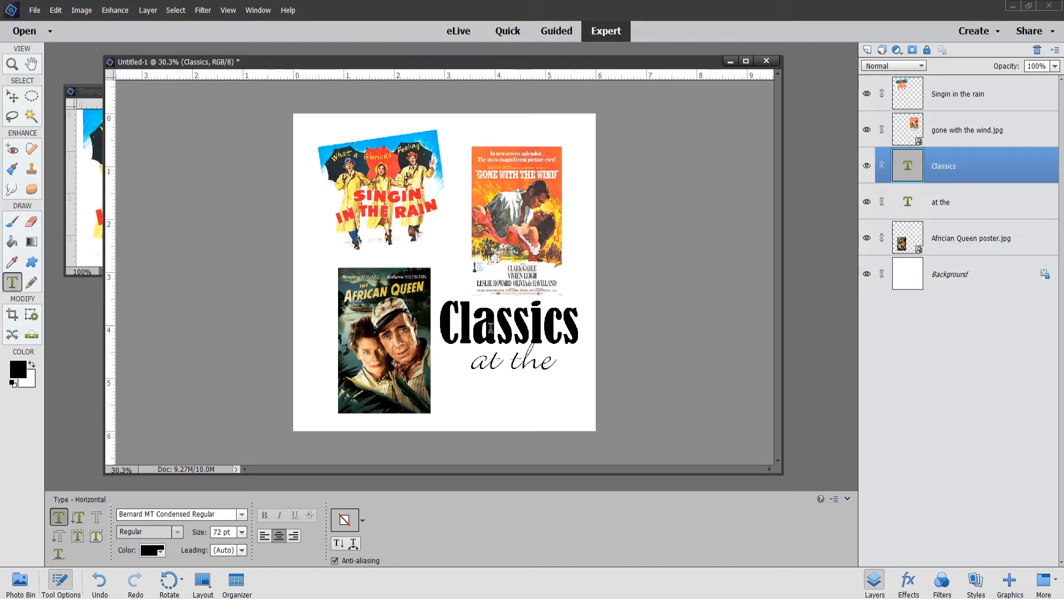
Set the "Classics" text size to 60 pt, trying 48 pt first.
left_click(495, 333)
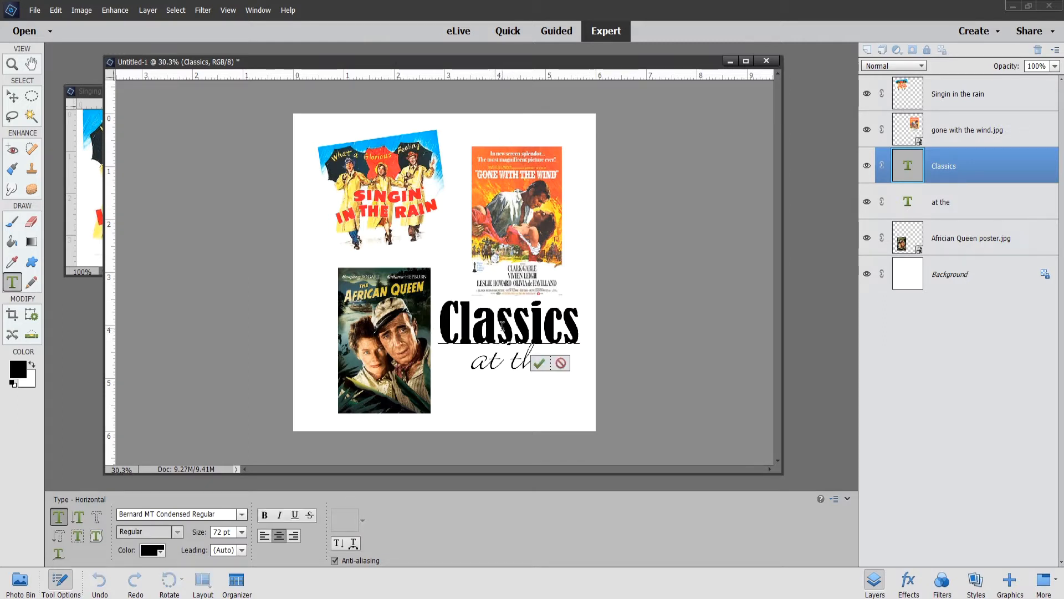
left_click_drag(438, 327, 572, 333)
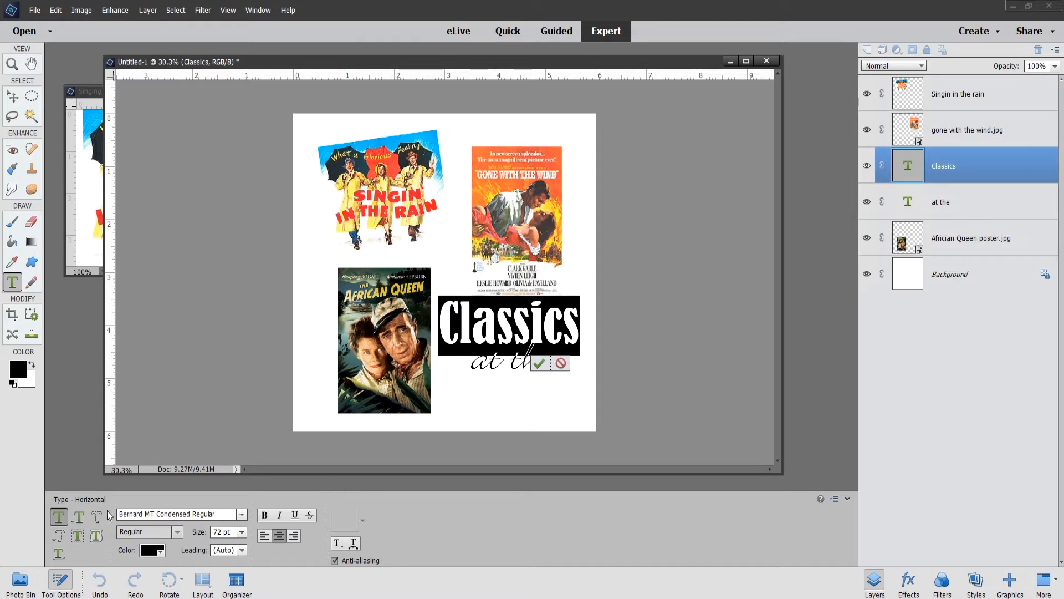
left_click(243, 531)
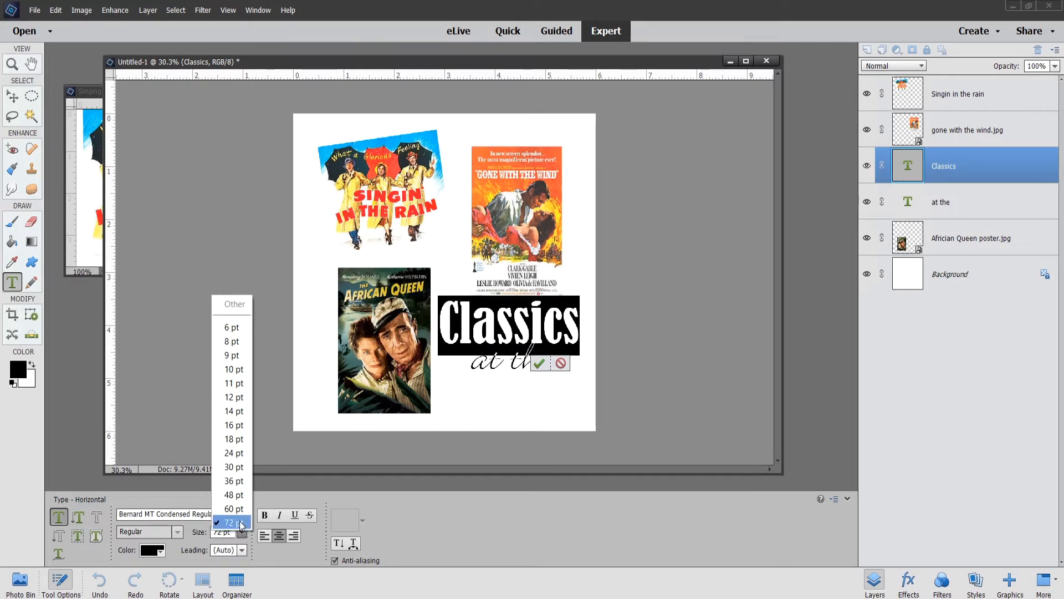
left_click(237, 496)
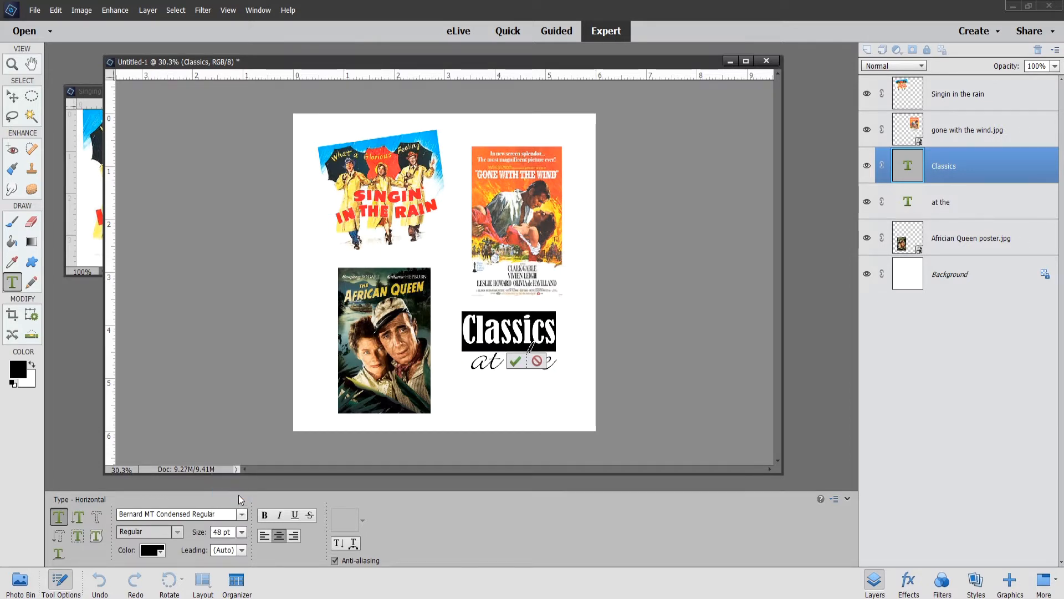
left_click(242, 531)
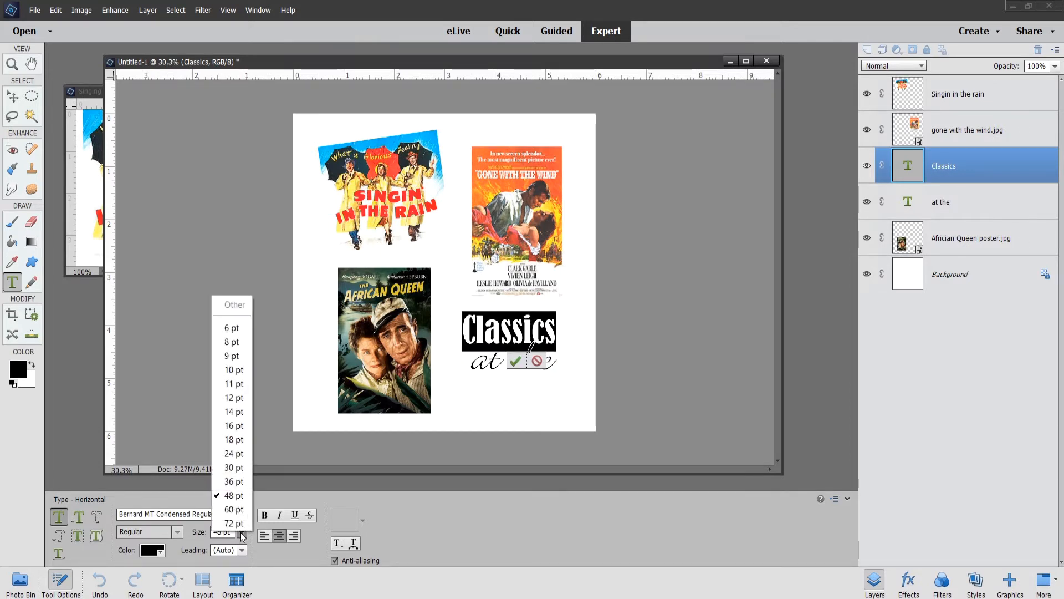
left_click(238, 511)
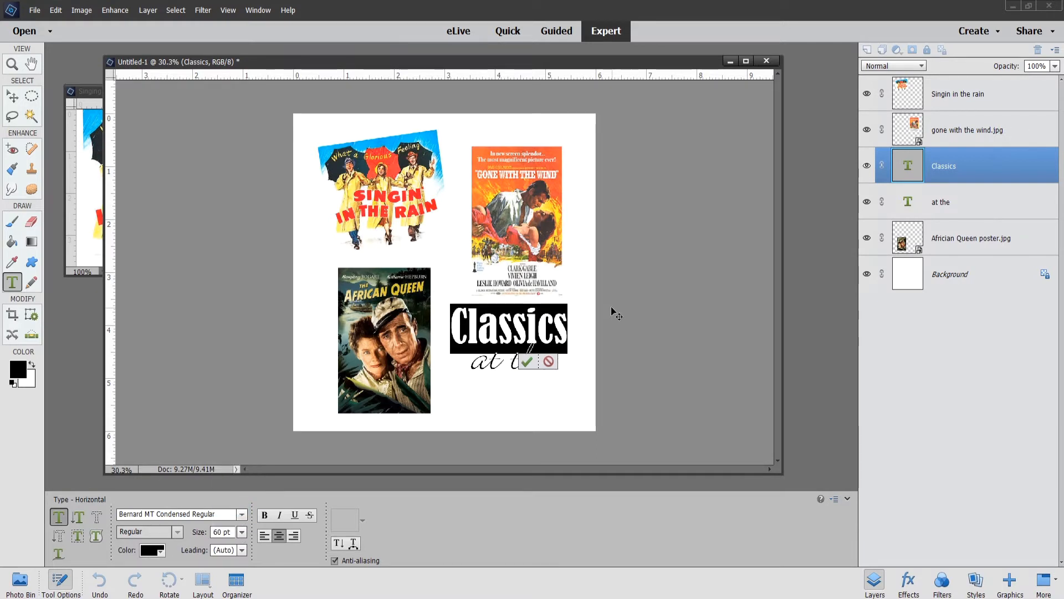
left_click(528, 362)
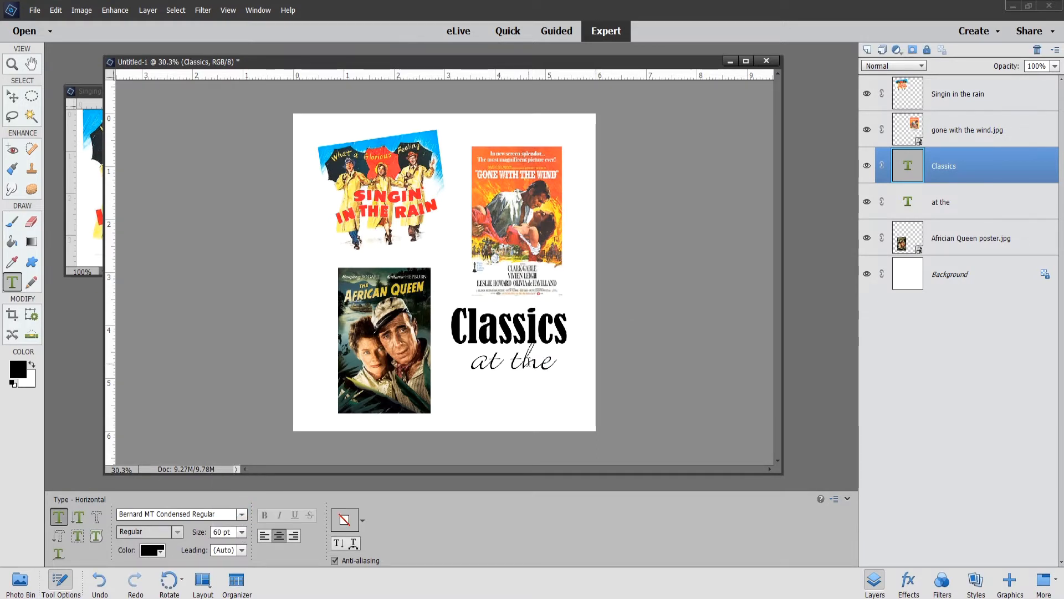
Shift the "Classics" text slightly up and to the right, above "at the".
left_click(244, 531)
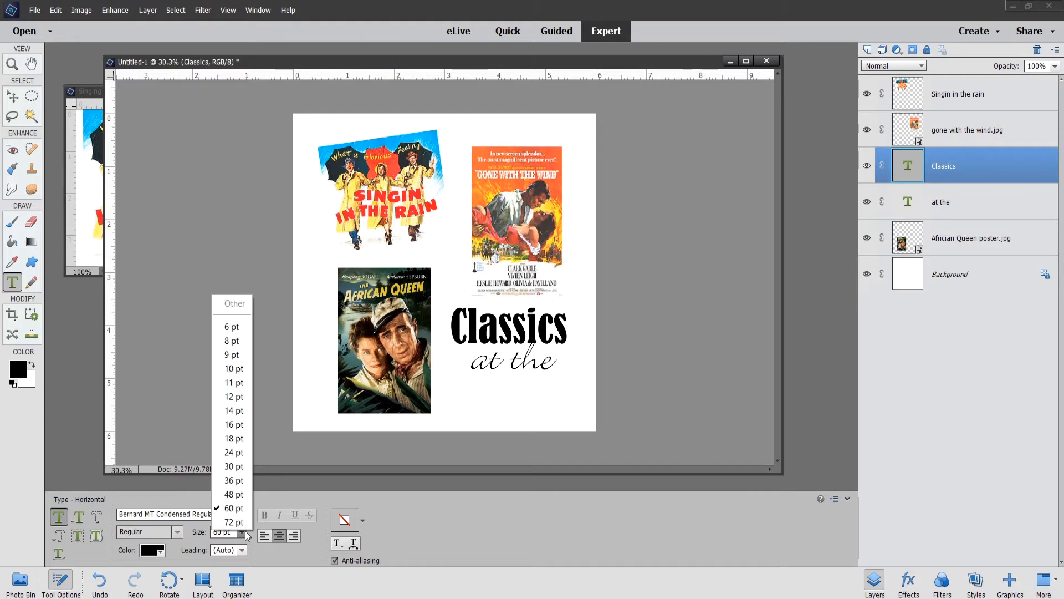
left_click(241, 539)
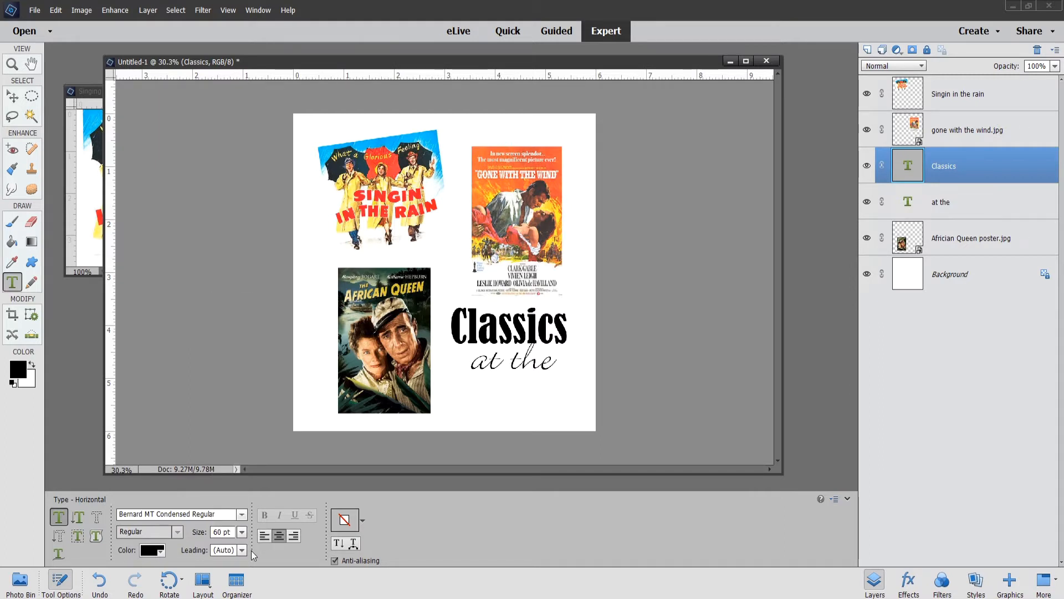
double_click(222, 531)
left_click(496, 329)
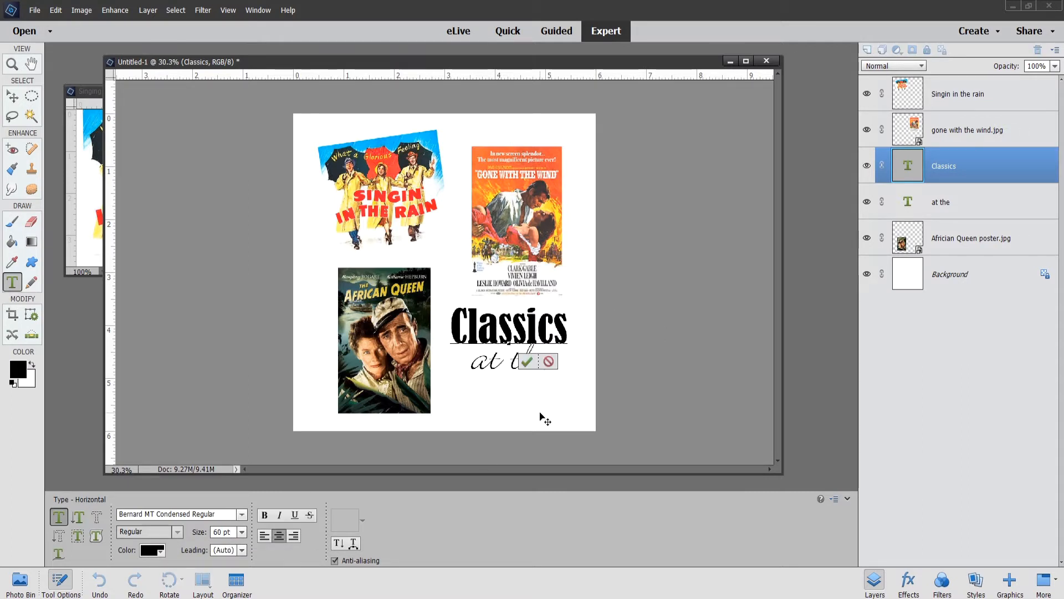
left_click_drag(544, 411, 542, 408)
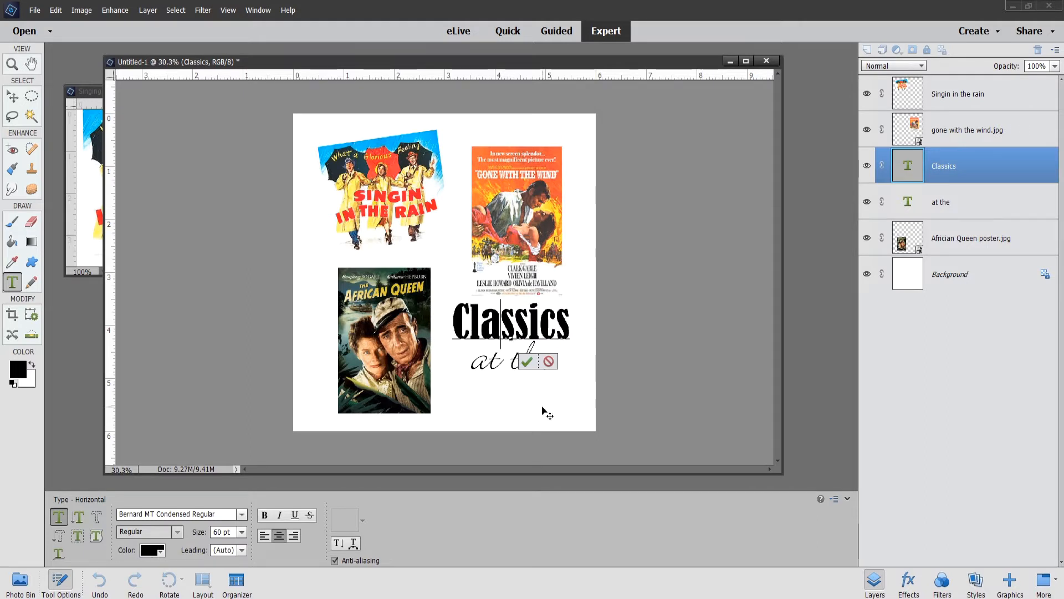
key("ctrl+Return")
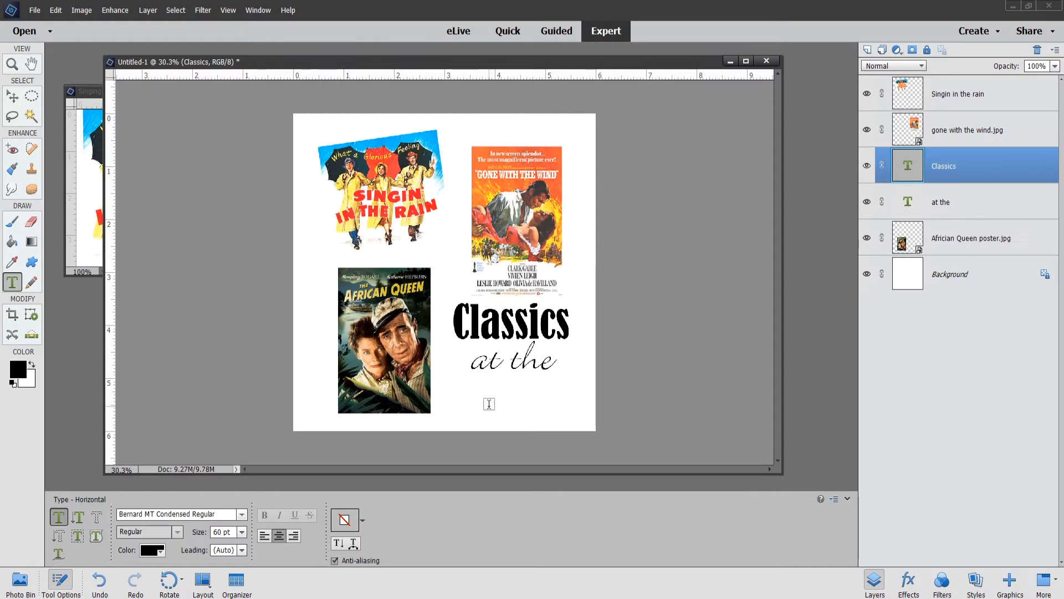
Add the text "Riviera" in 60 pt Bernard MT Condensed Regular and position it below "at the", in line with "Classics".
left_click(489, 403)
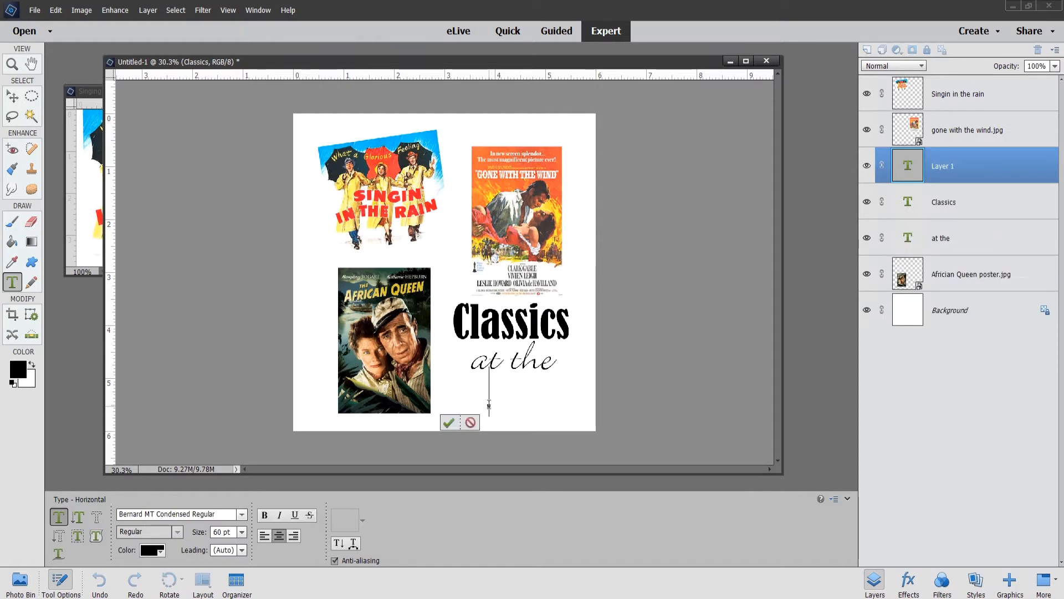
type("Rivi")
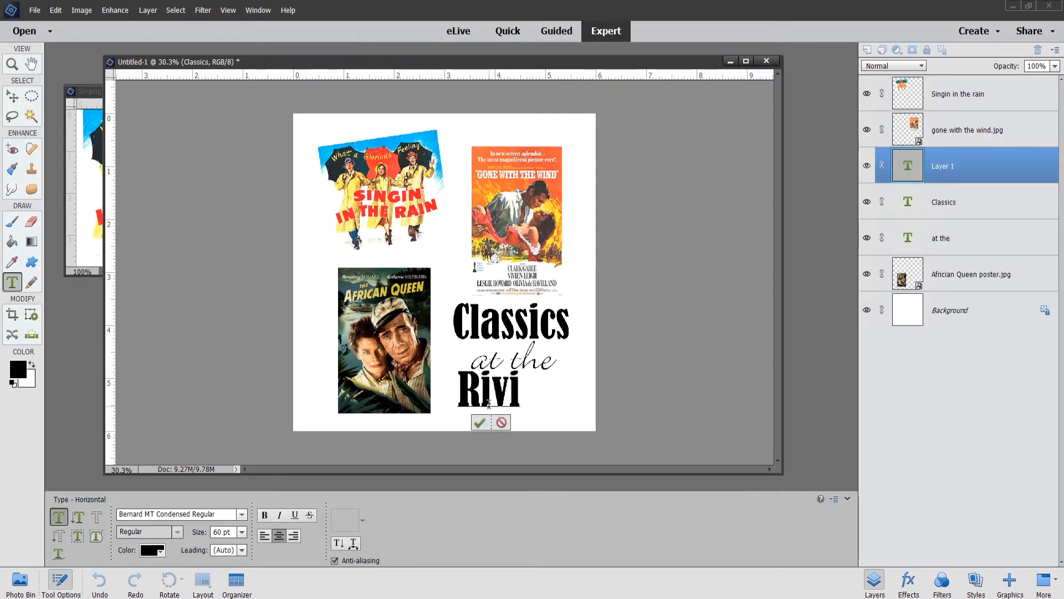
type("era")
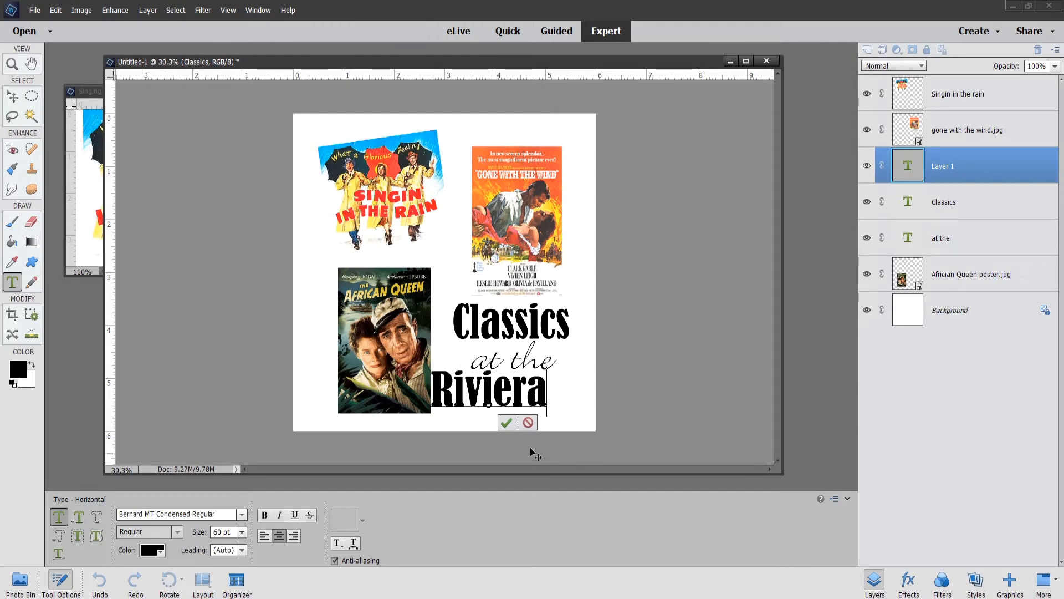
left_click_drag(560, 430, 577, 433)
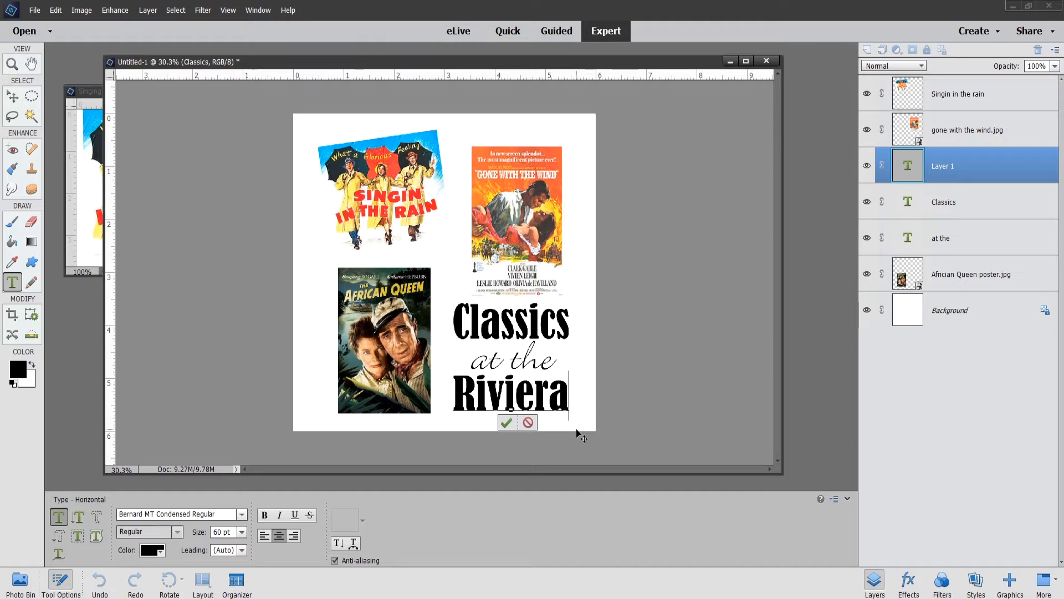
key("ctrl+Return")
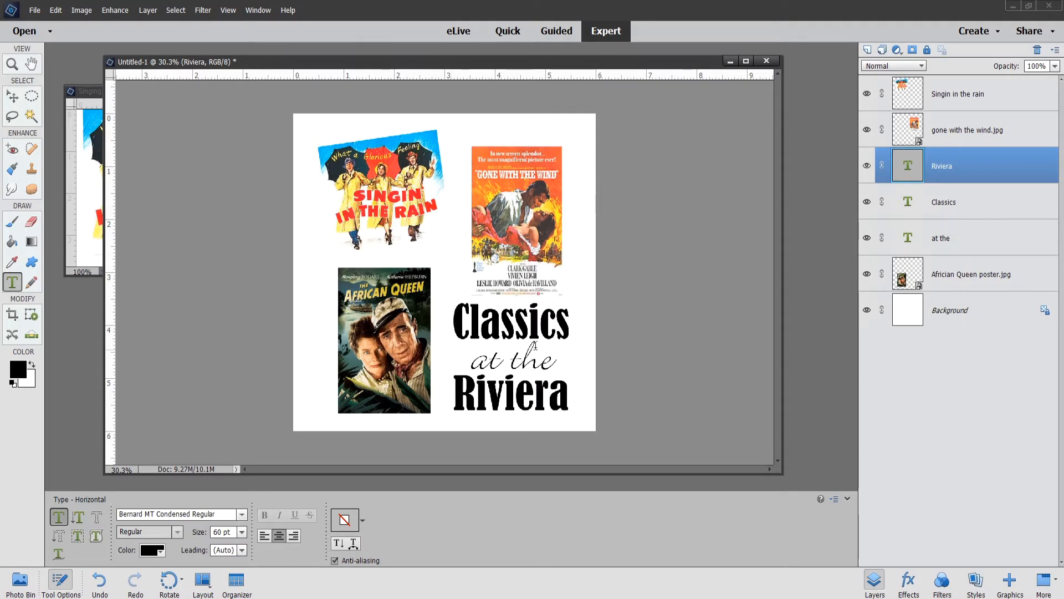
Move the "Classics" and "Riviera" text layers together slightly right and up, and align their left edges.
left_click(12, 97)
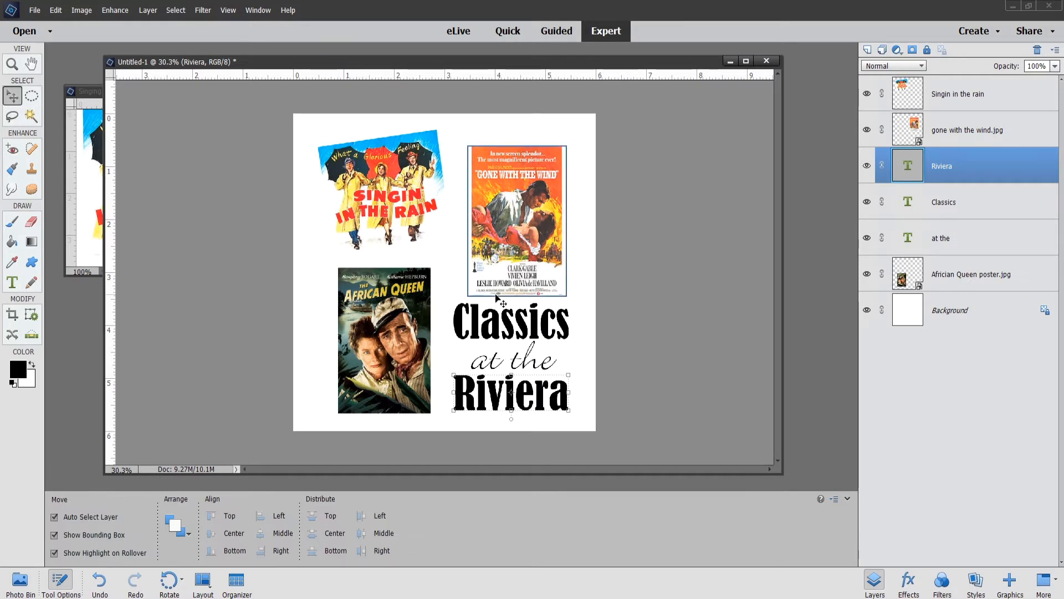
left_click(523, 324)
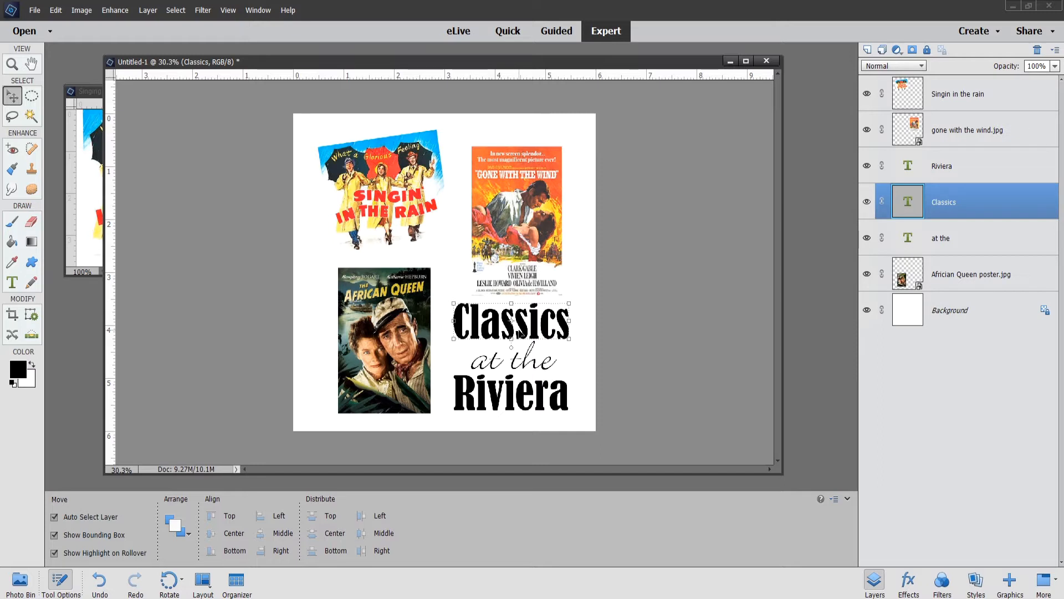
left_click(508, 391, "shift")
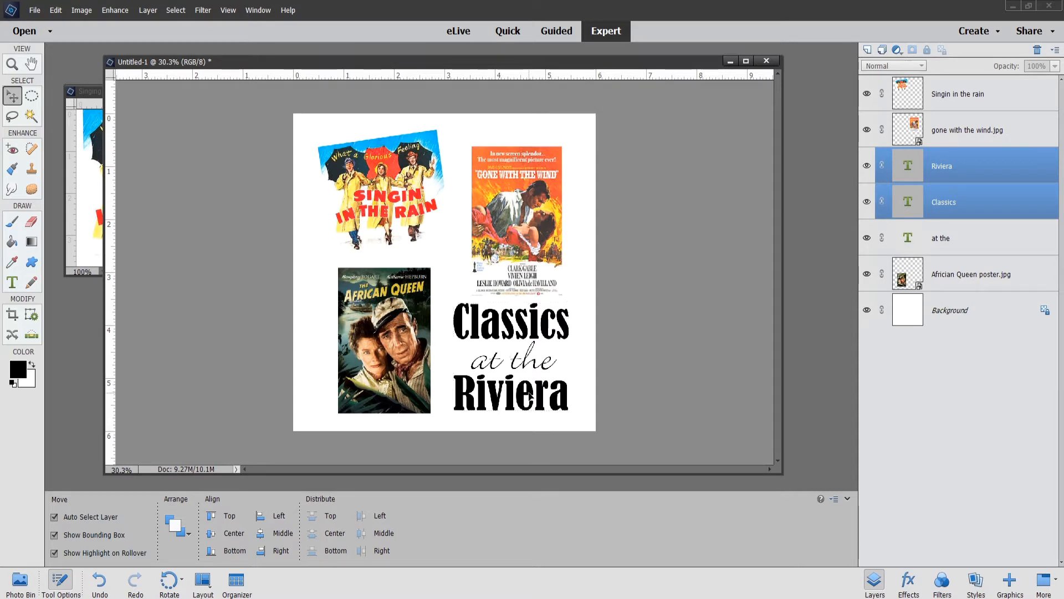
left_click_drag(530, 395, 534, 395)
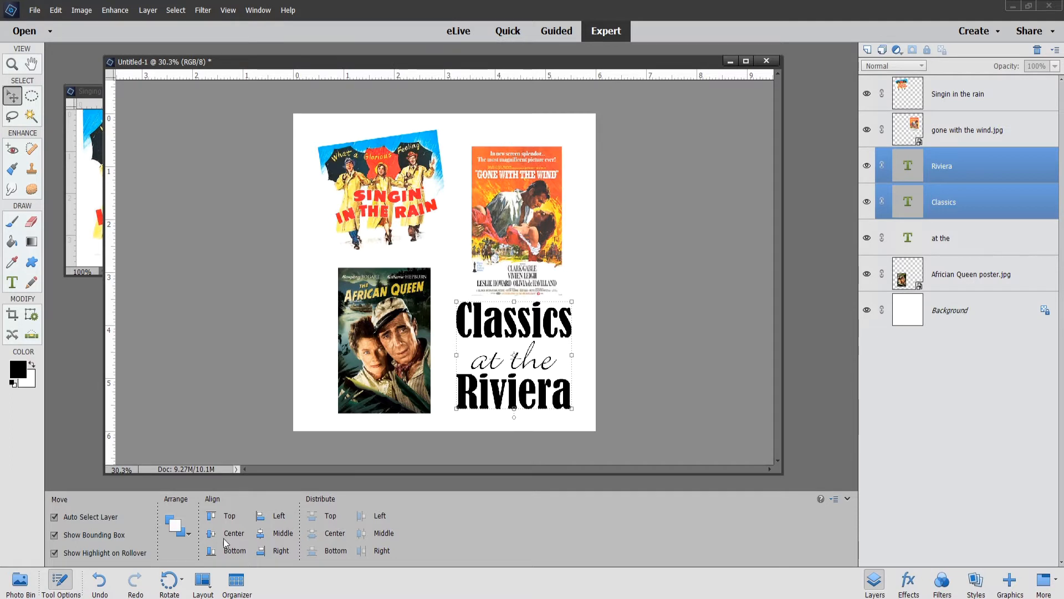
left_click(261, 516)
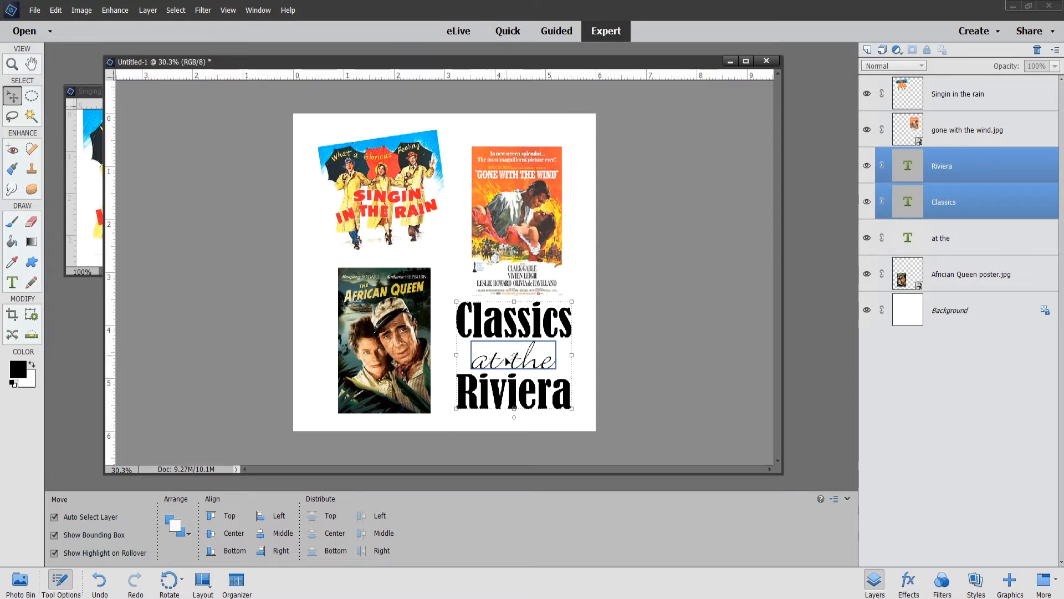
left_click(502, 426)
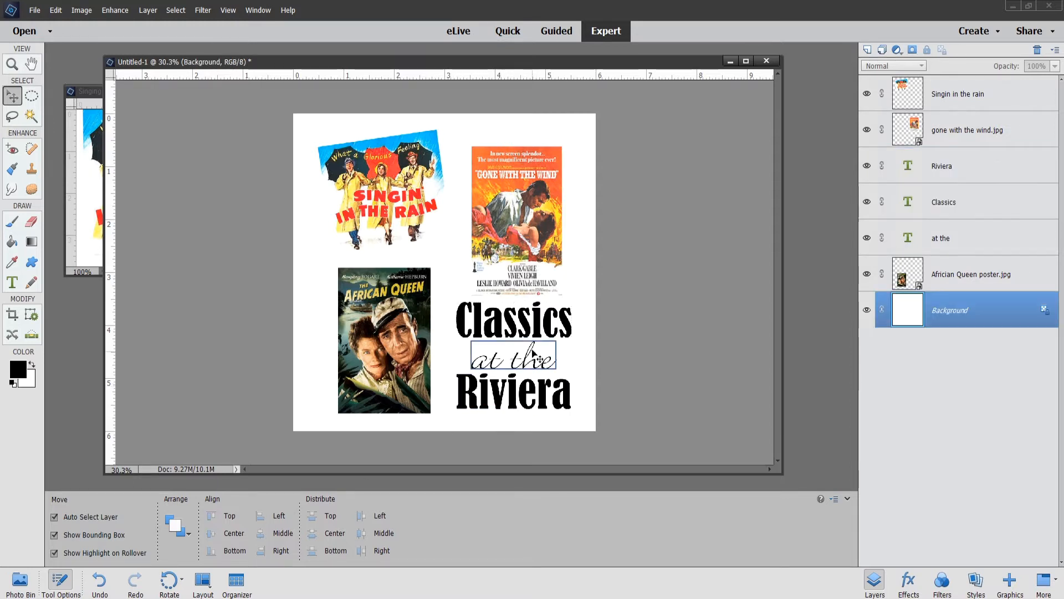
Nudge the "Classics" text to the right, out of line with "Riviera".
left_click(526, 331)
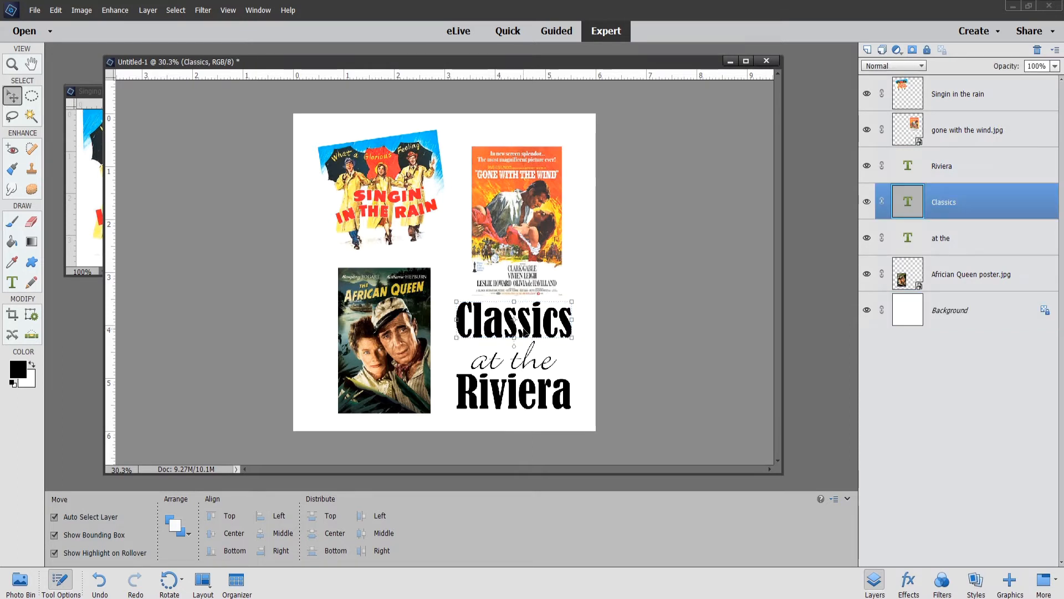
key("Right")
key("Right")
key("Right")
key("Right")
key("Right")
key("Right")
key("Right")
key("Right")
key("Right")
key("Right")
key("Right")
key("Right")
key("Right")
key("Right")
key("Right")
key("Right")
key("Right")
key("Right")
key("Right")
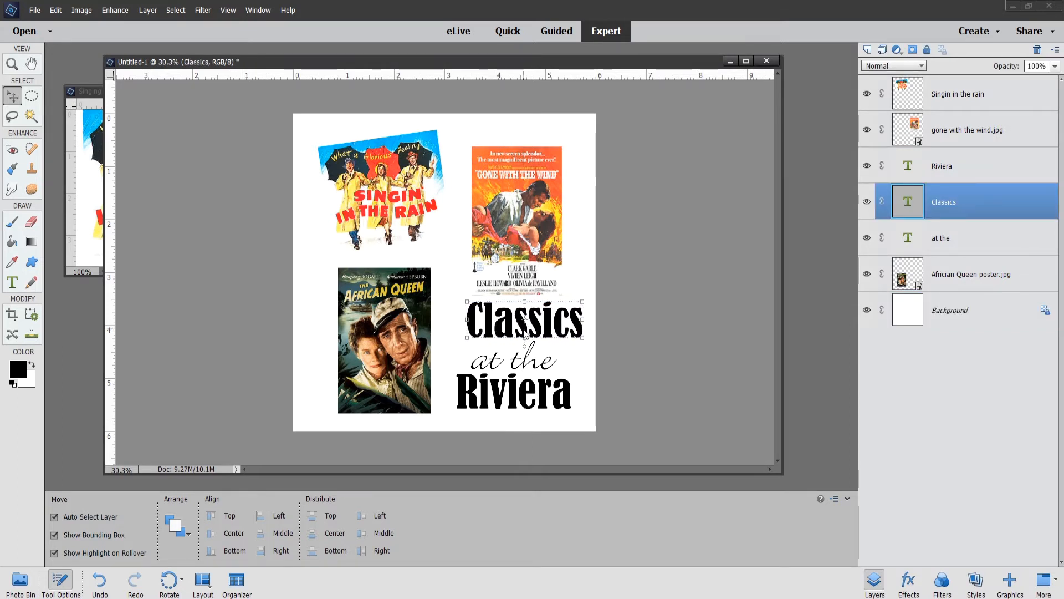
key("Right")
key("Right")
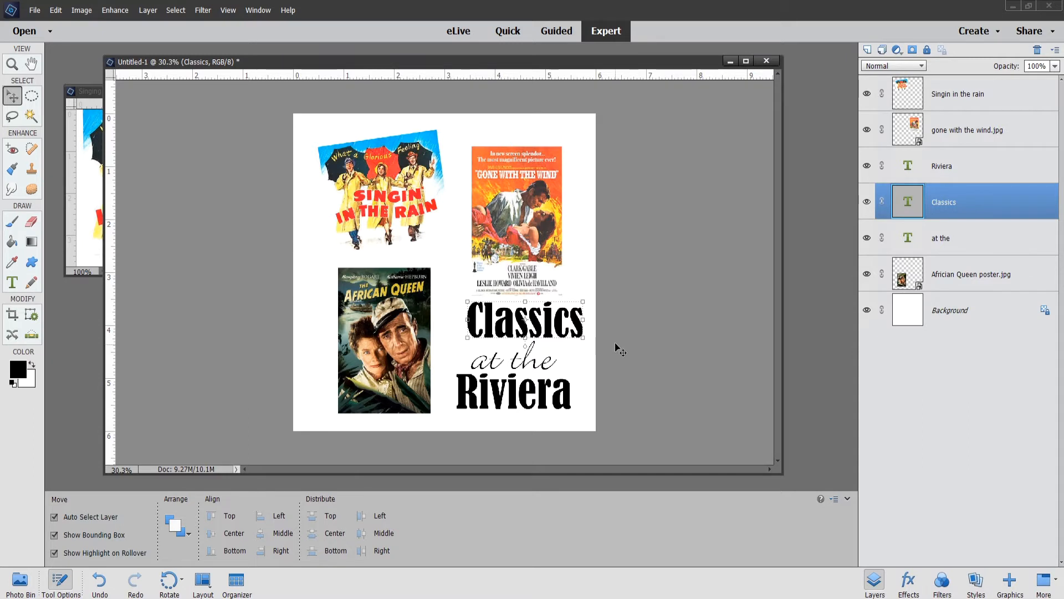
Align the left edges of the "Classics" and "Riviera" texts and nudge both slightly down around "at the".
left_click(513, 400, "shift")
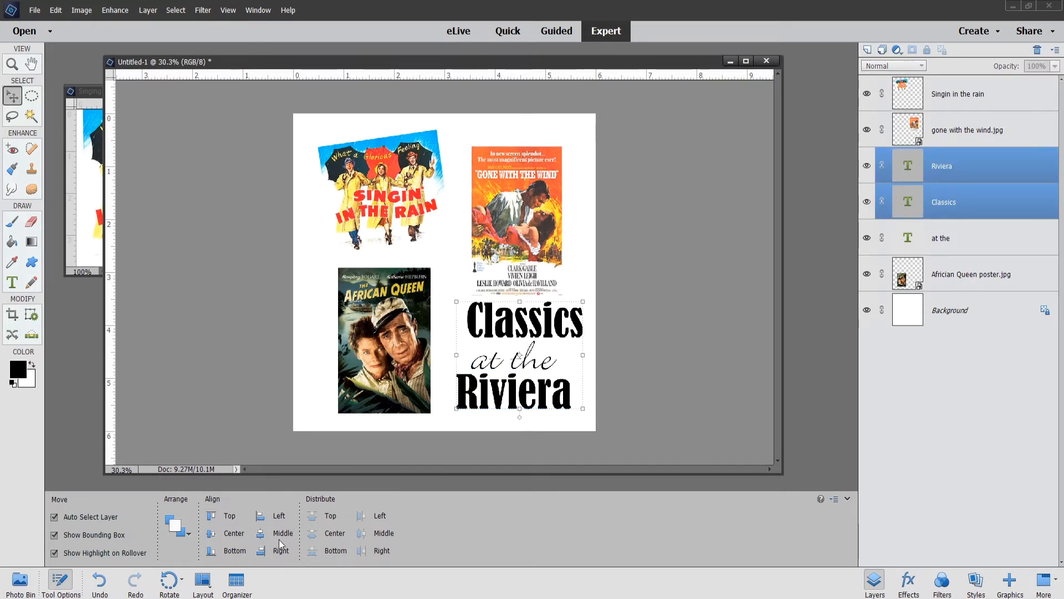
left_click(260, 516)
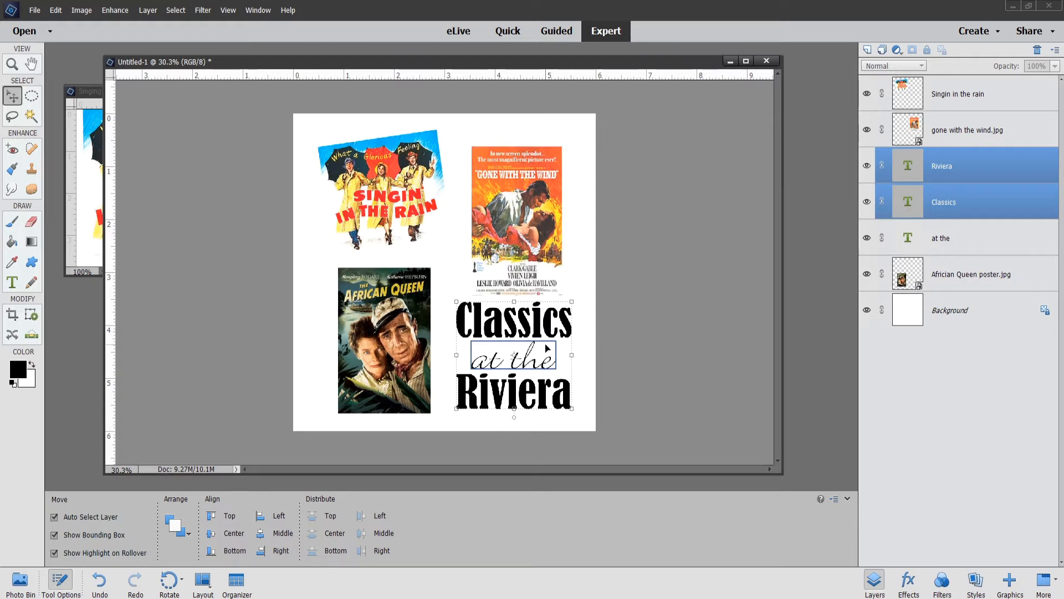
key("Down")
key("Down")
key("Down")
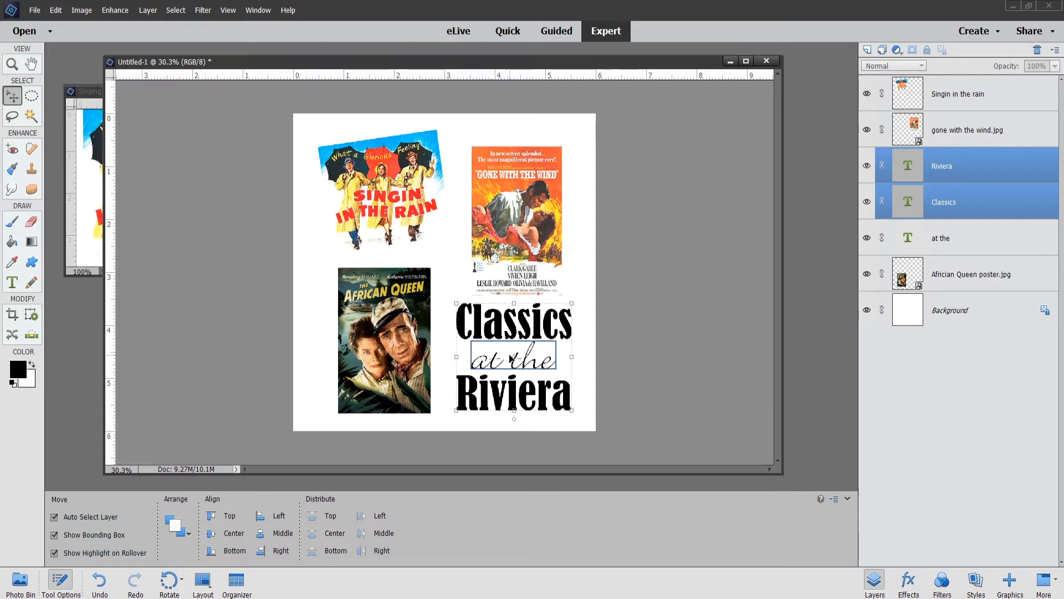
left_click(446, 257)
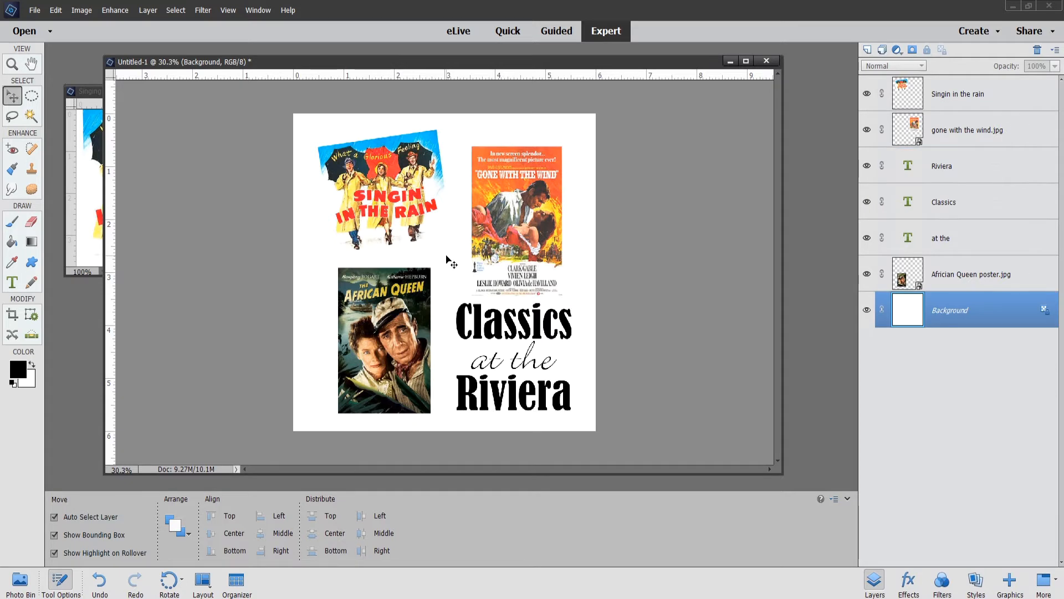
Move the gone with the wind poster up and slightly left, and the Singin in the rain poster slightly right and down.
left_click(546, 250)
left_click_drag(528, 234, 525, 224)
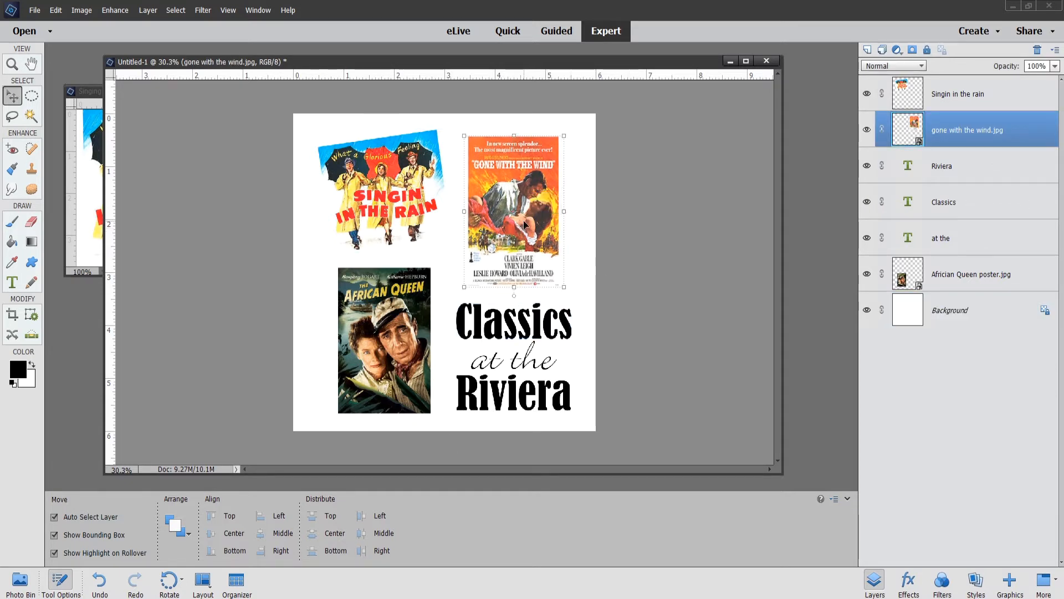
left_click(371, 222)
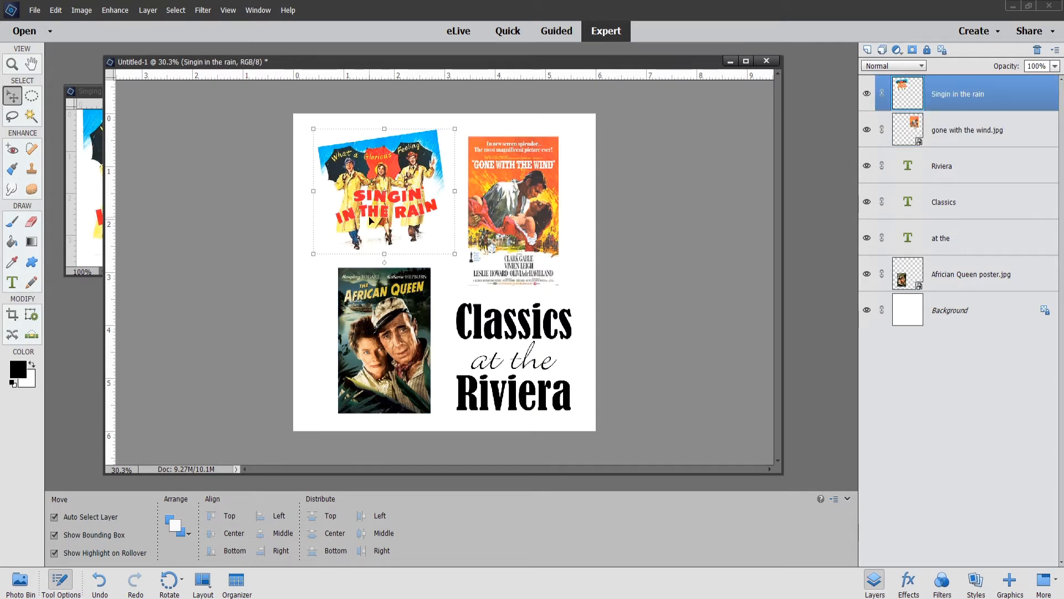
left_click_drag(371, 221, 373, 223)
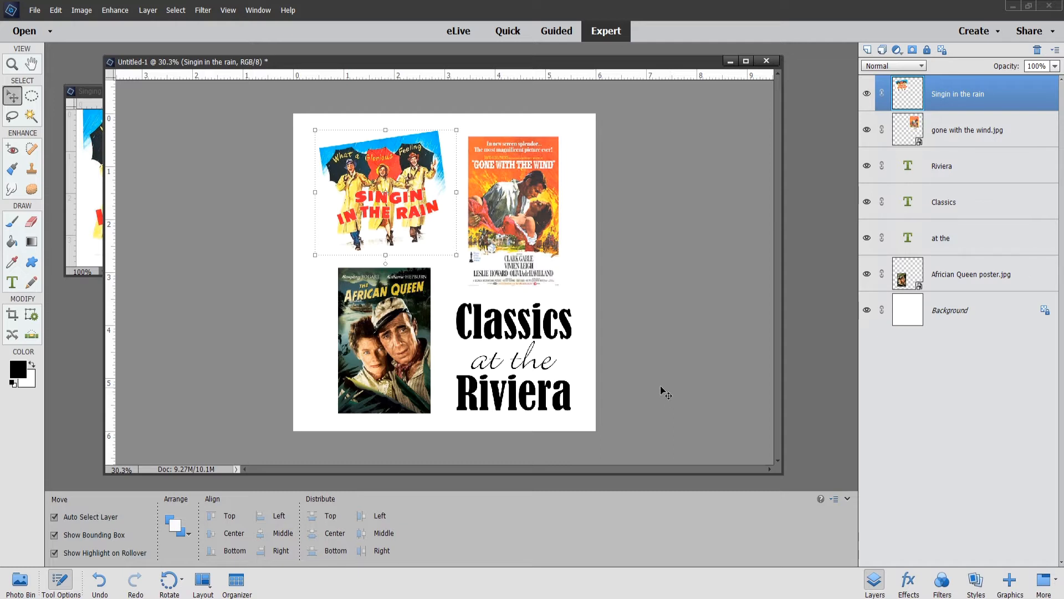
left_click(311, 410)
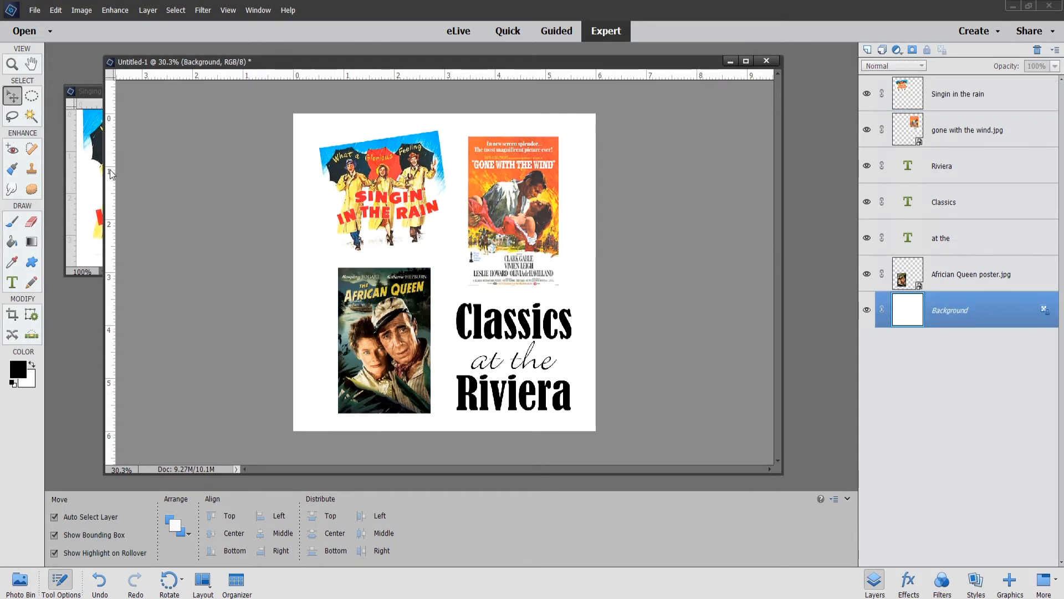
Save the page as the layered Photoshop file "Classics at the riviera poster" in the Photoshop Elements Video Pics folder.
left_click(34, 11)
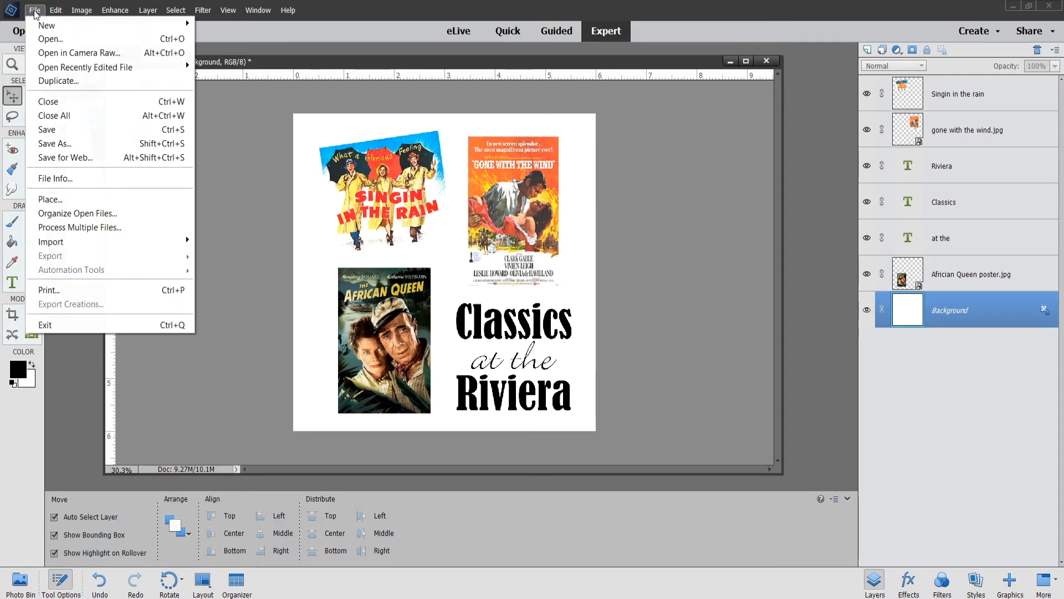
left_click(55, 145)
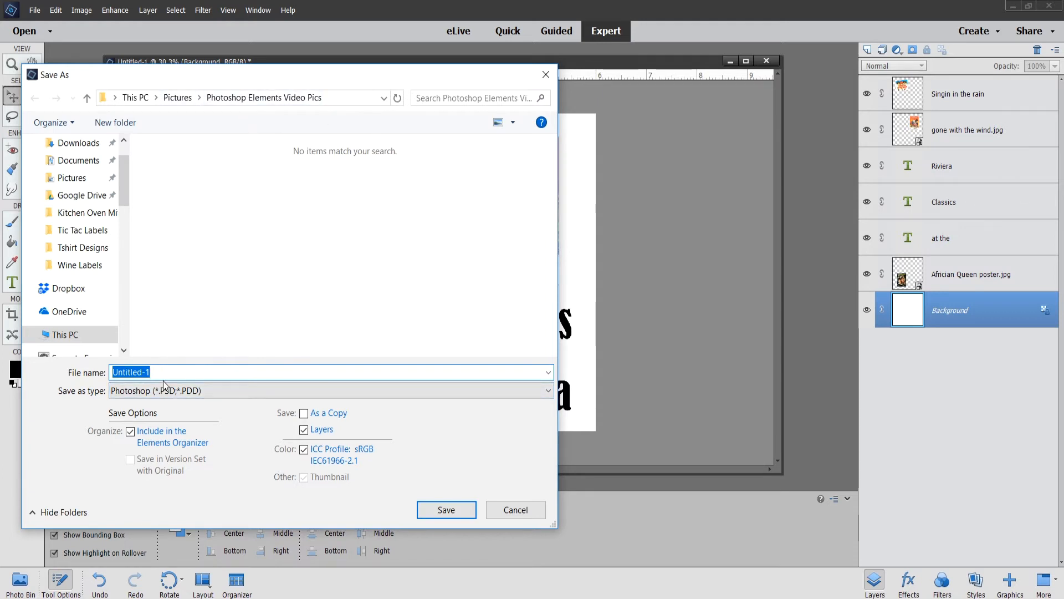
type("Clas")
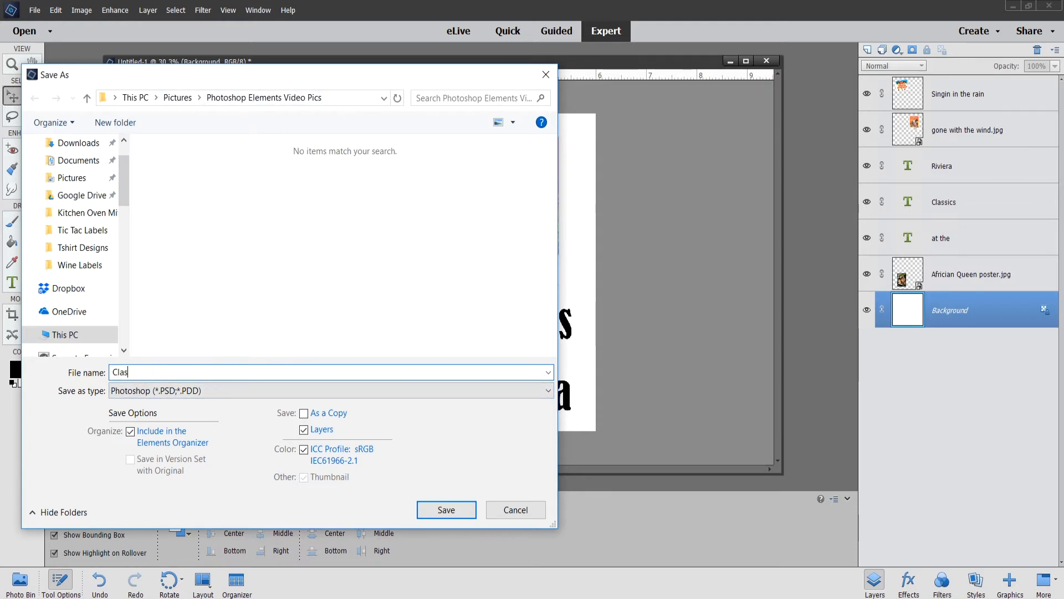
type("sics at the riviera po")
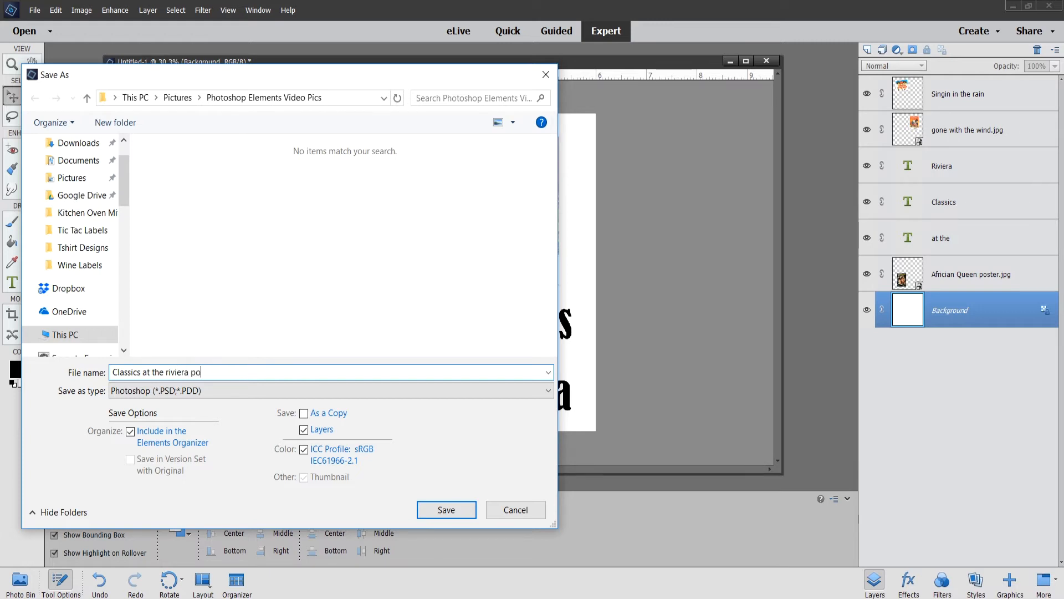
type("ster")
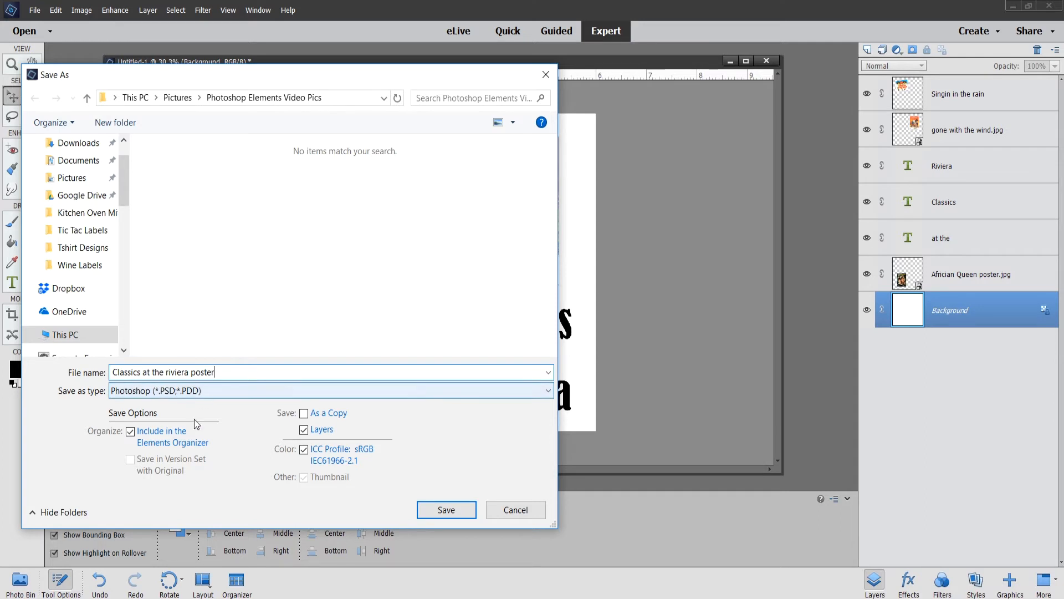
left_click(444, 511)
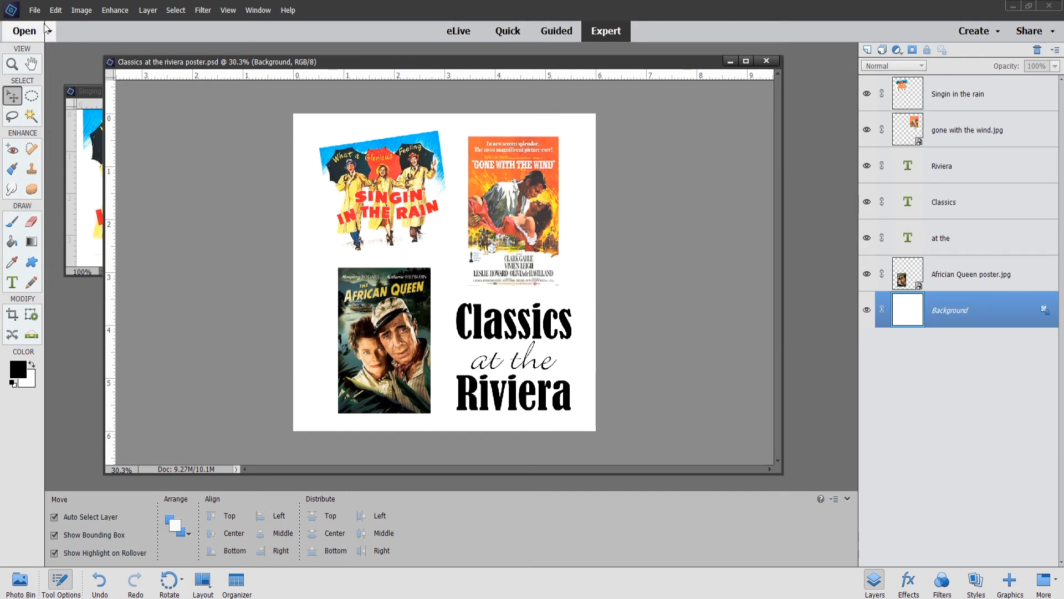
Save a PNG copy of "Classics at the riviera poster" in Photoshop Elements Video Pics with Smallest / Slow compression and no interlacing.
left_click(34, 10)
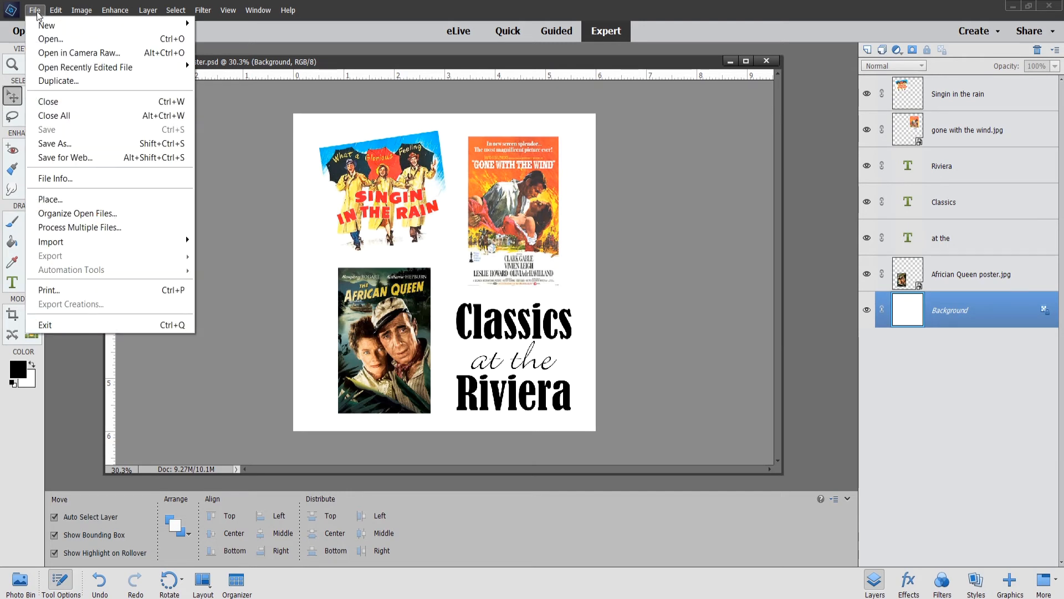
left_click(56, 146)
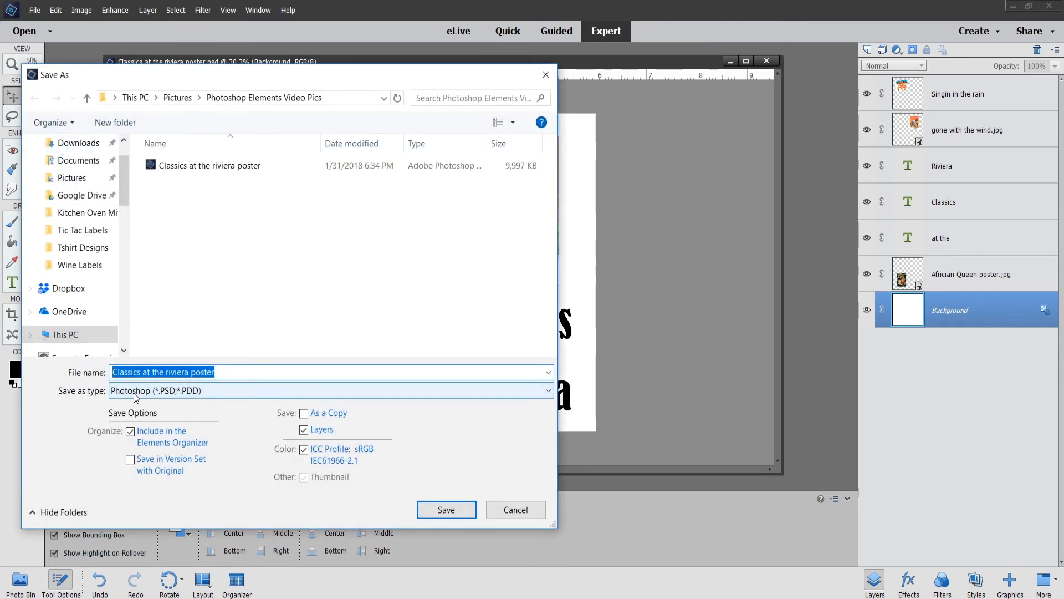
left_click(164, 391)
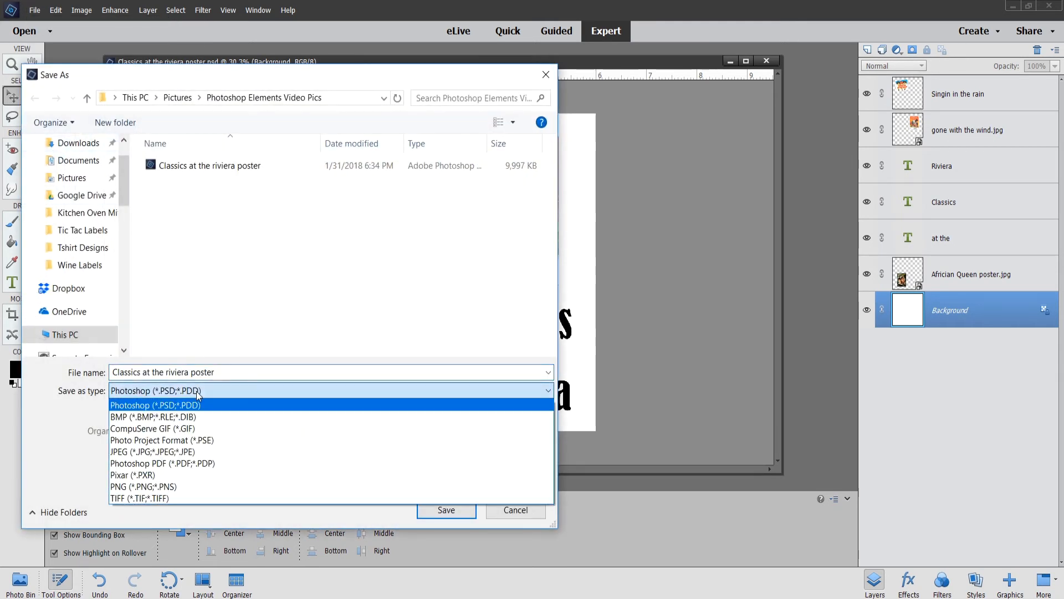
left_click(155, 486)
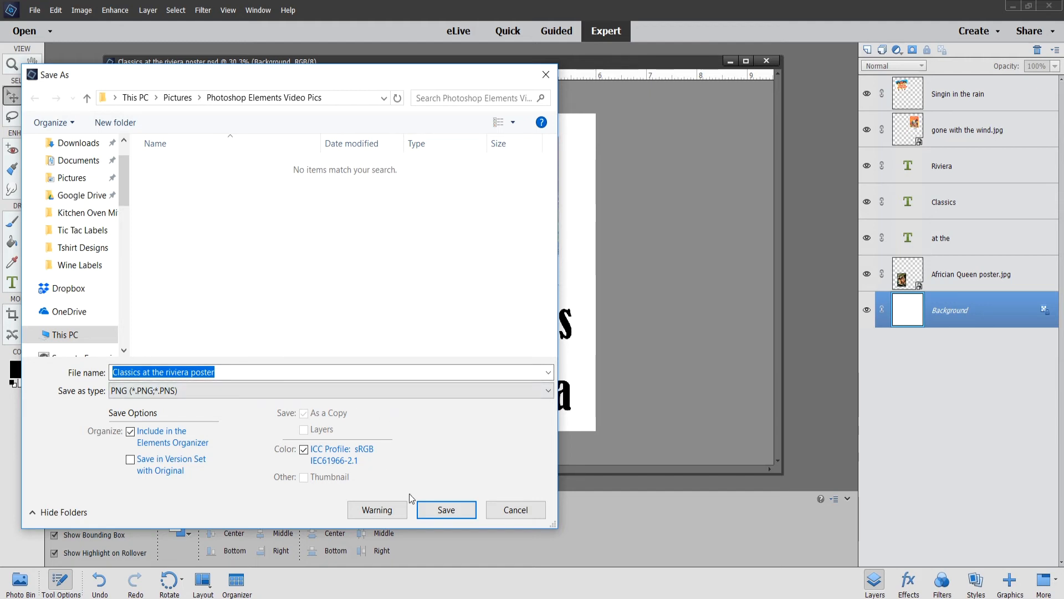
left_click(447, 510)
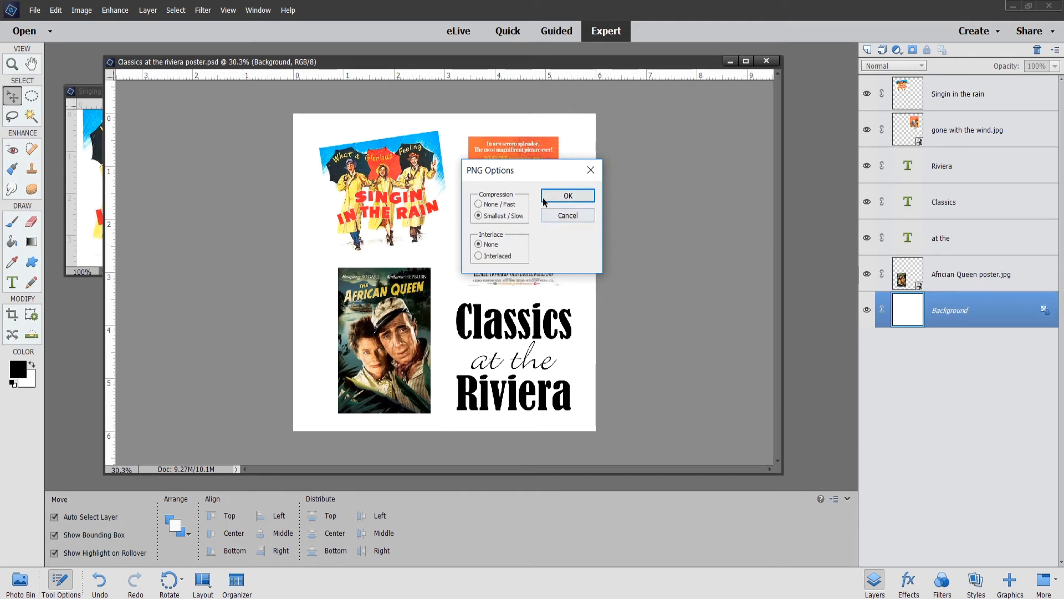
left_click(581, 195)
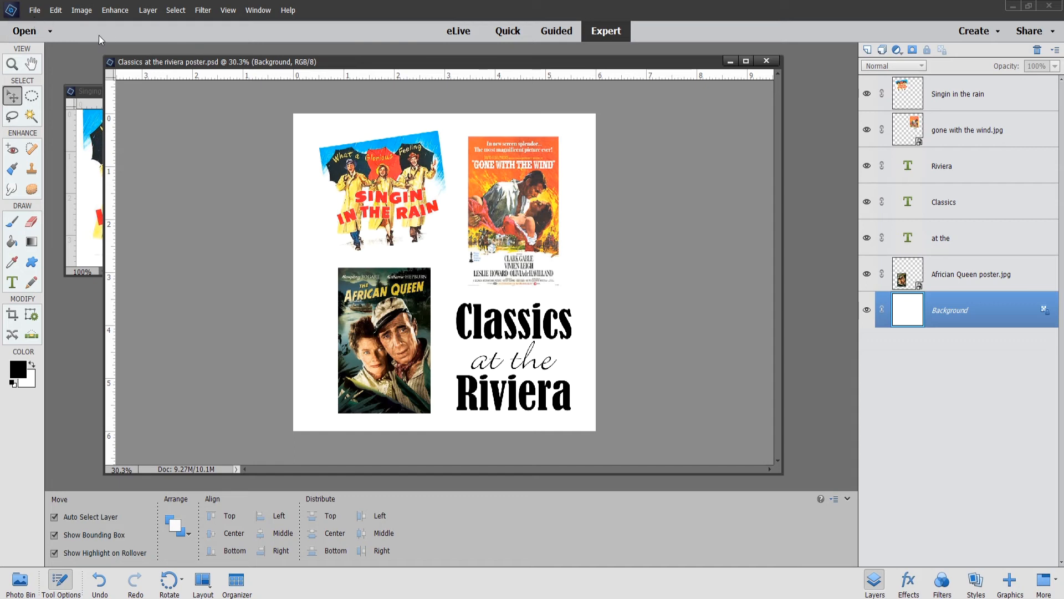
Resize the poster image to 750 x 750 pixels with proportions constrained and Bicubic resampling.
left_click(79, 11)
mouse_move(91, 26)
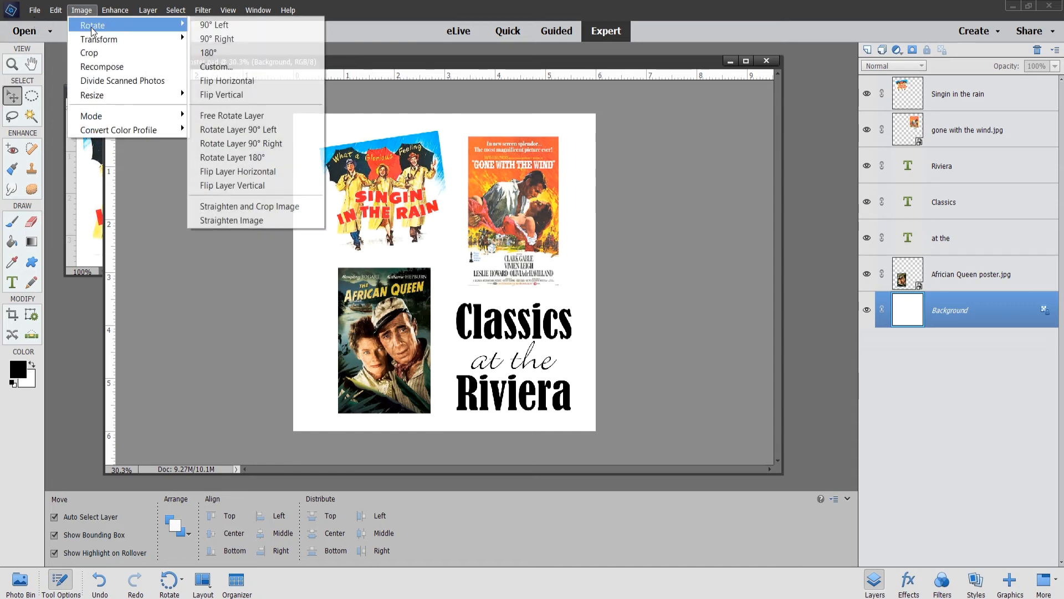
mouse_move(95, 96)
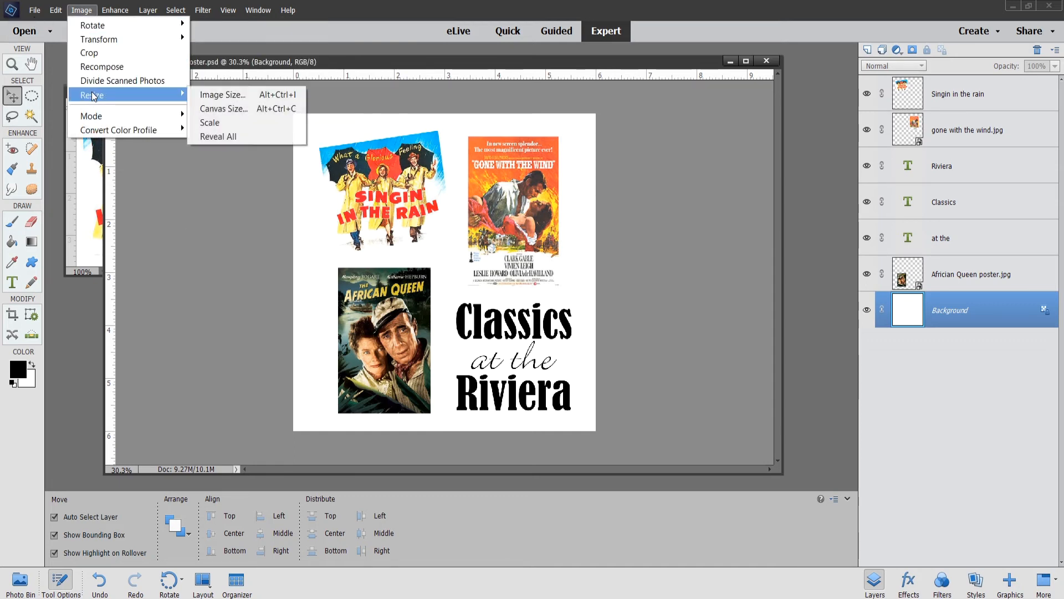
left_click(223, 94)
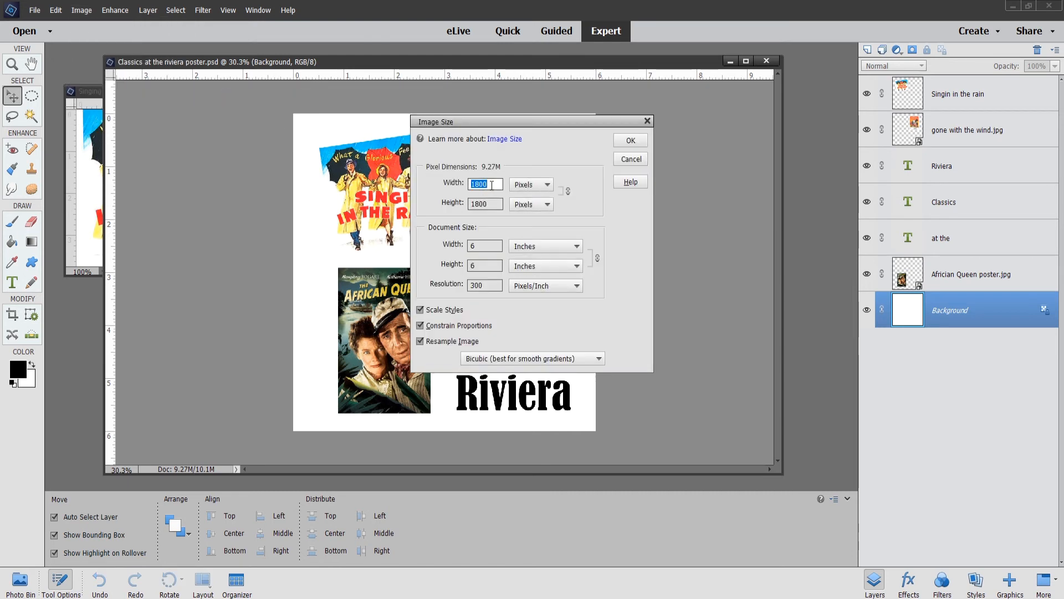
left_click_drag(491, 185, 459, 186)
type("7")
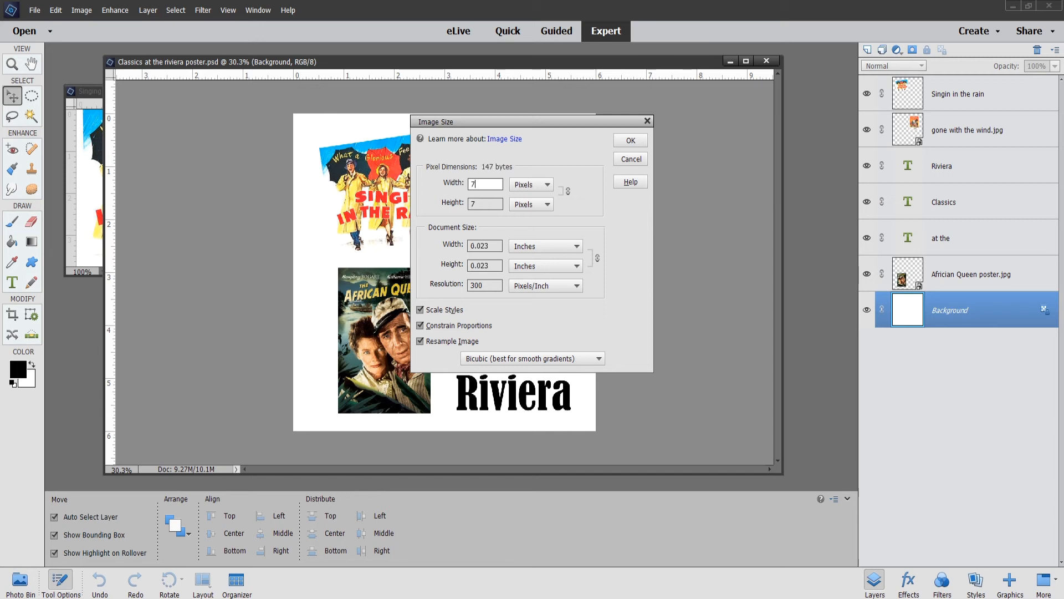
type("50")
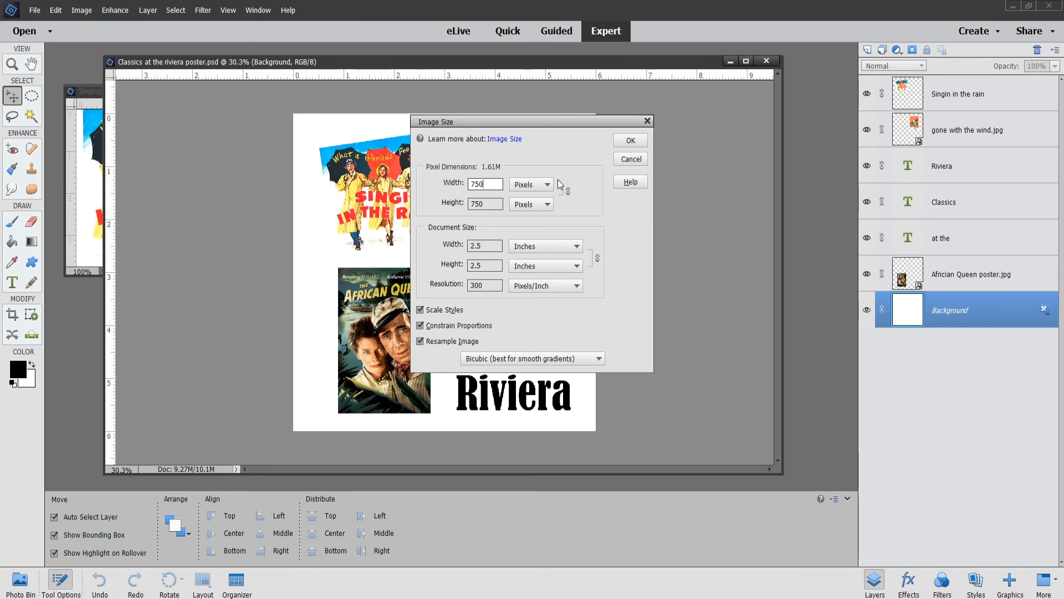
left_click(630, 141)
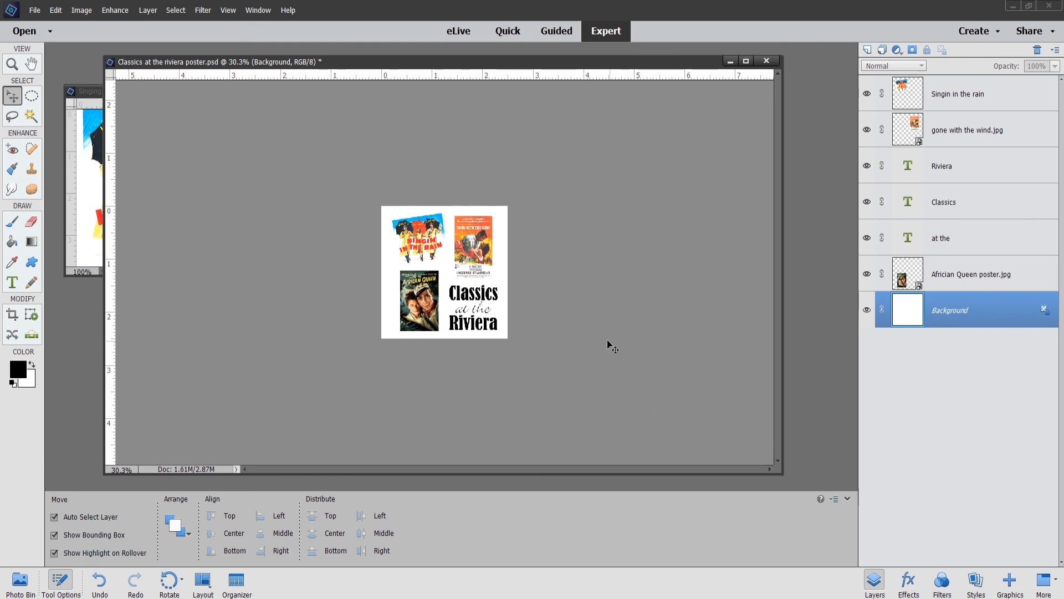
Save the resized poster for web as the PNG-8 image "Classics-at-the-riviera-poster" in the Photoshop Elements Video Pics folder.
left_click(27, 14)
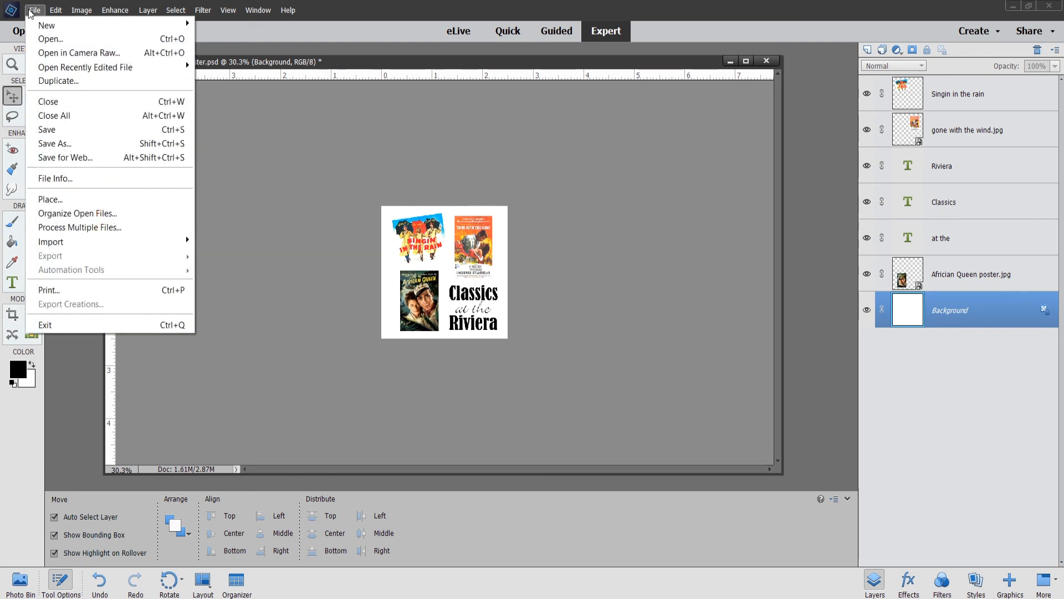
left_click(66, 158)
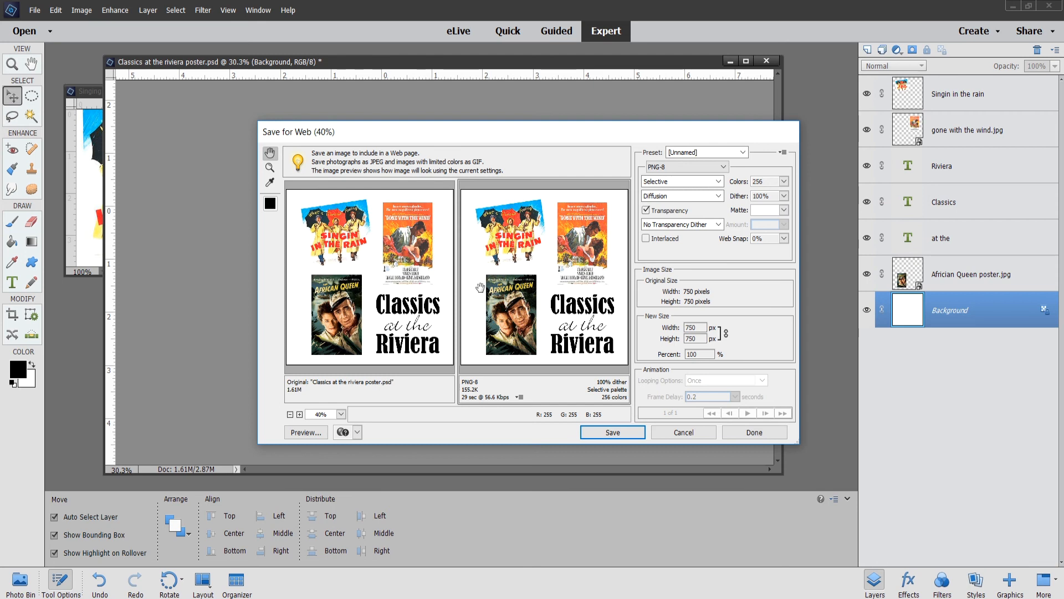
left_click(612, 432)
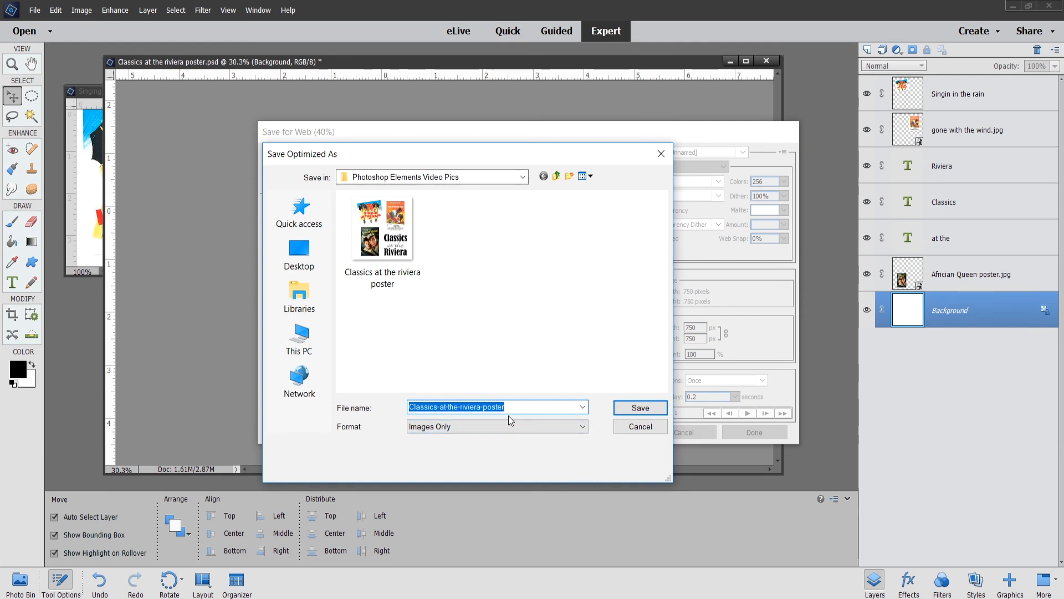
key("Return")
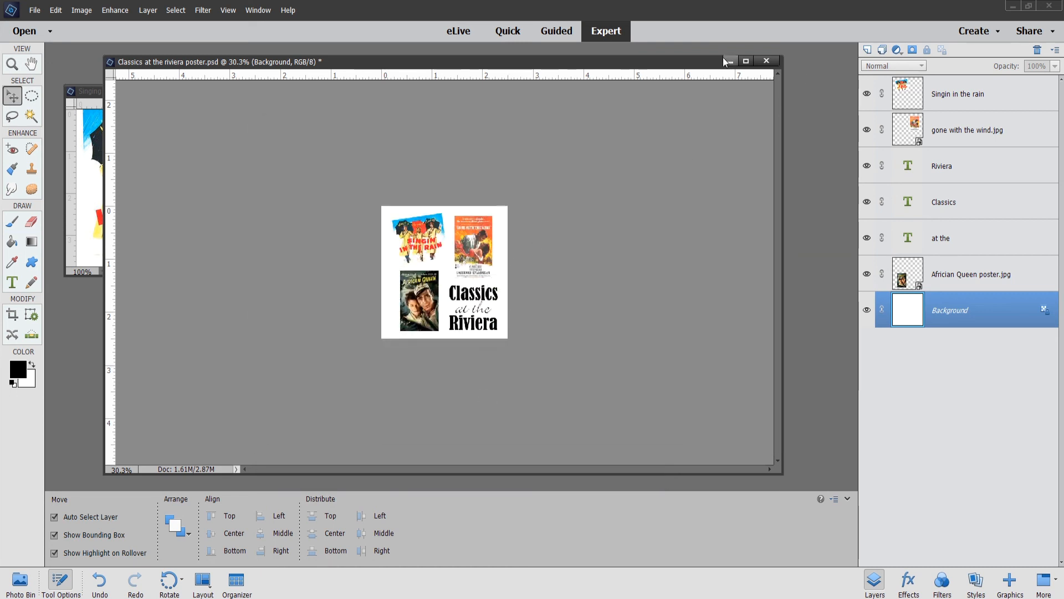
Close the resized poster, the three source poster images and the Classics At the Riviera Page file, discarding unsaved changes.
left_click(767, 62)
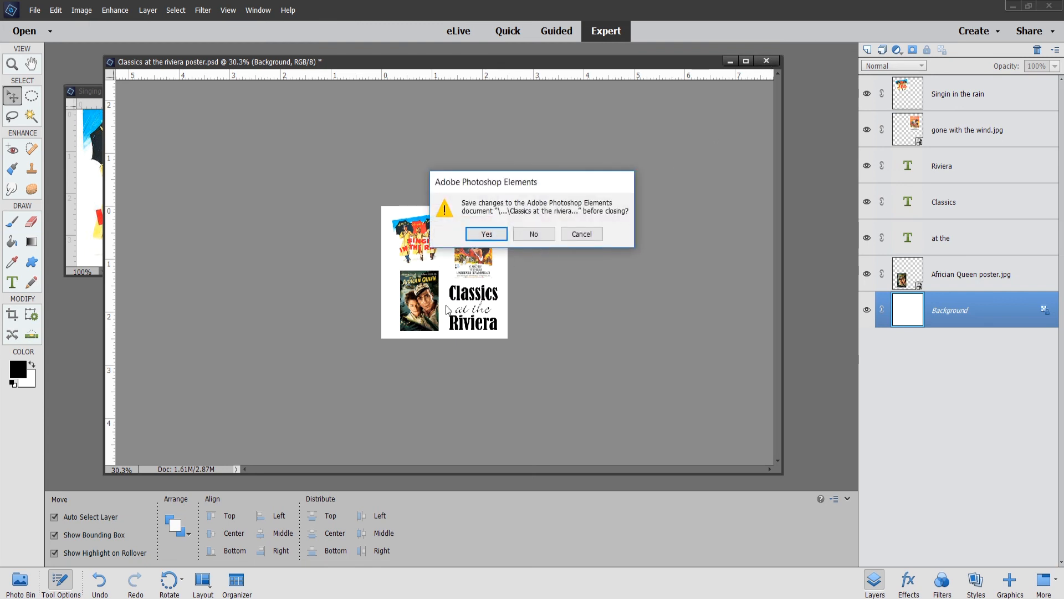
left_click(533, 234)
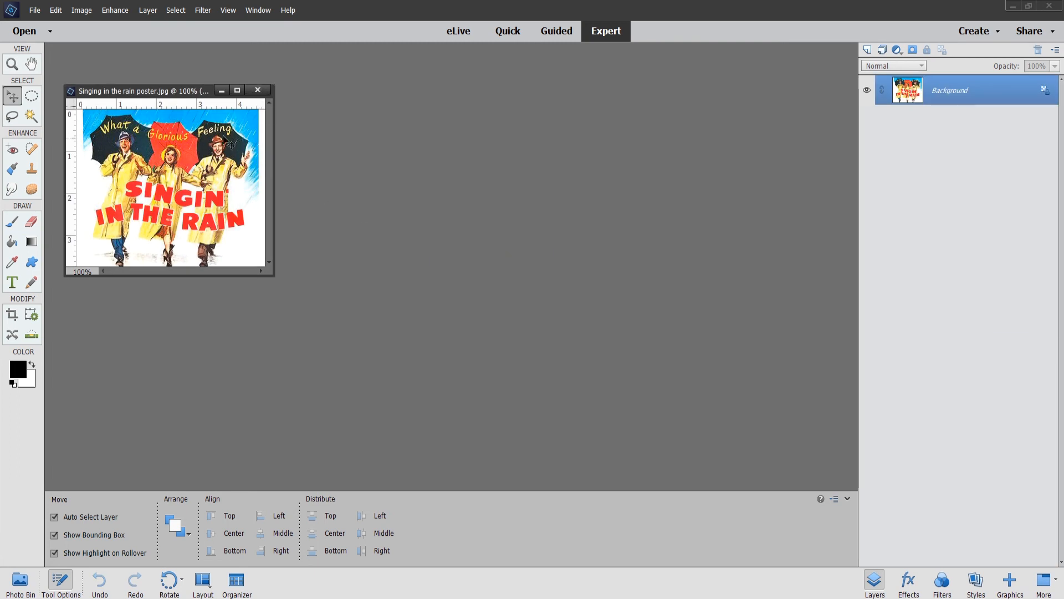
left_click(259, 91)
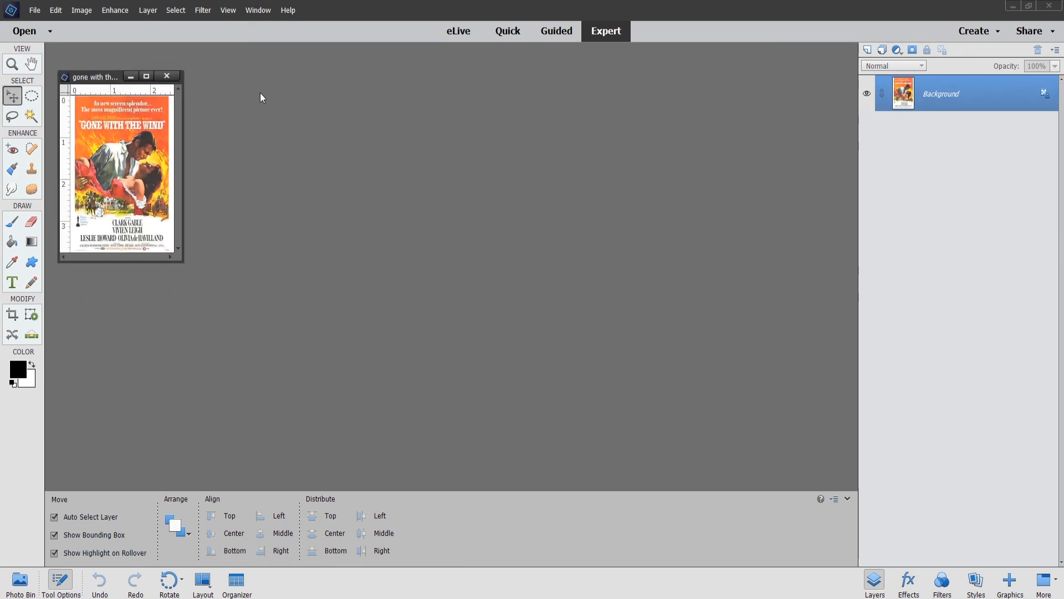
left_click(166, 76)
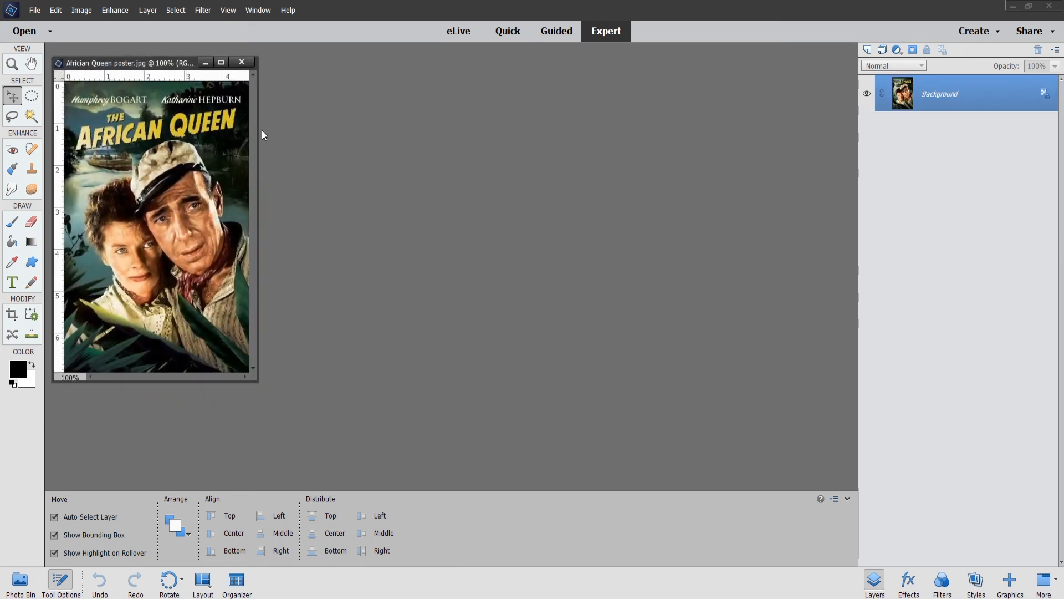
left_click(241, 63)
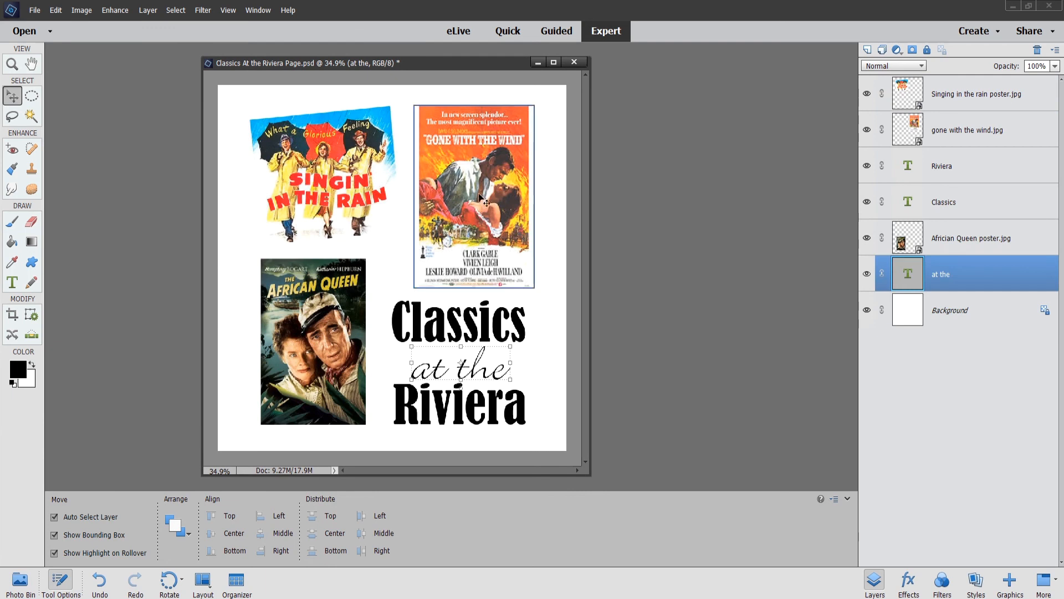
left_click(573, 63)
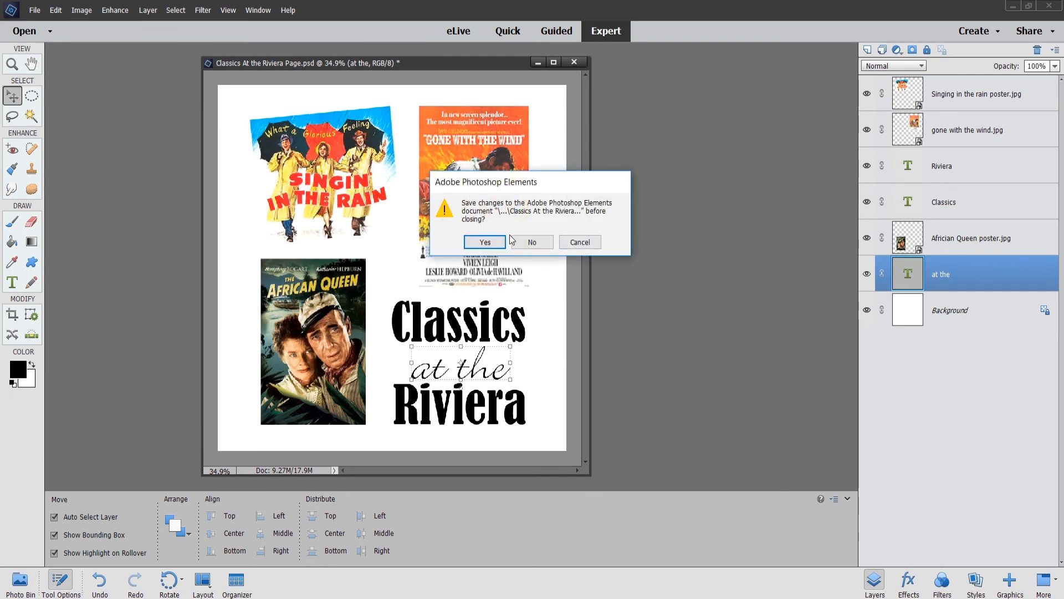
left_click(533, 242)
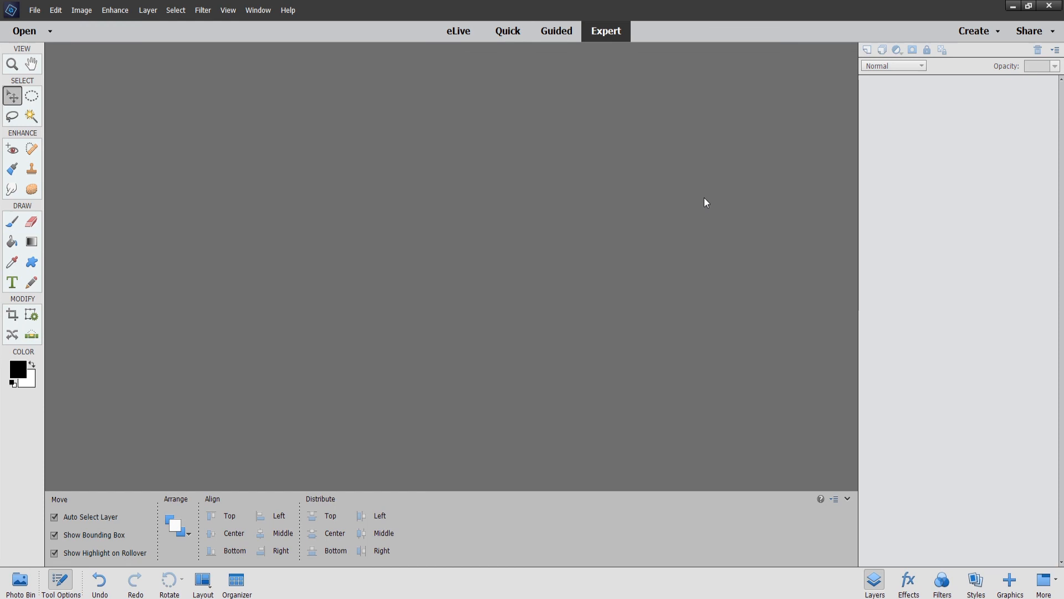